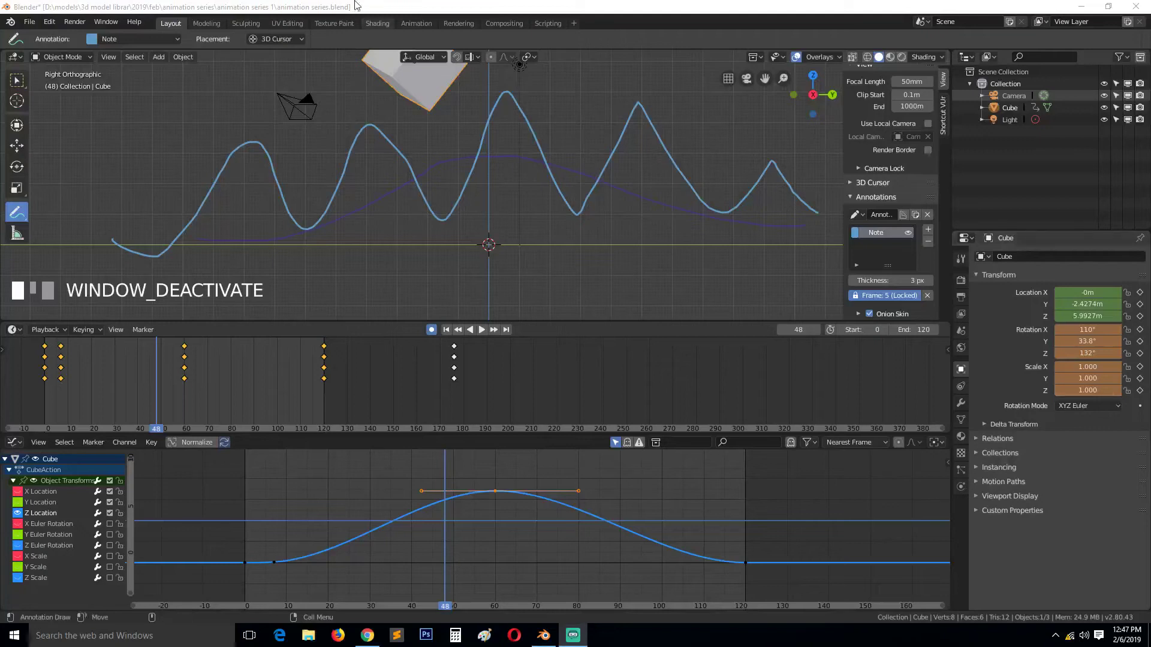
Step: Save the current animation file and start a new file with the default scene
left_click(423, 248)
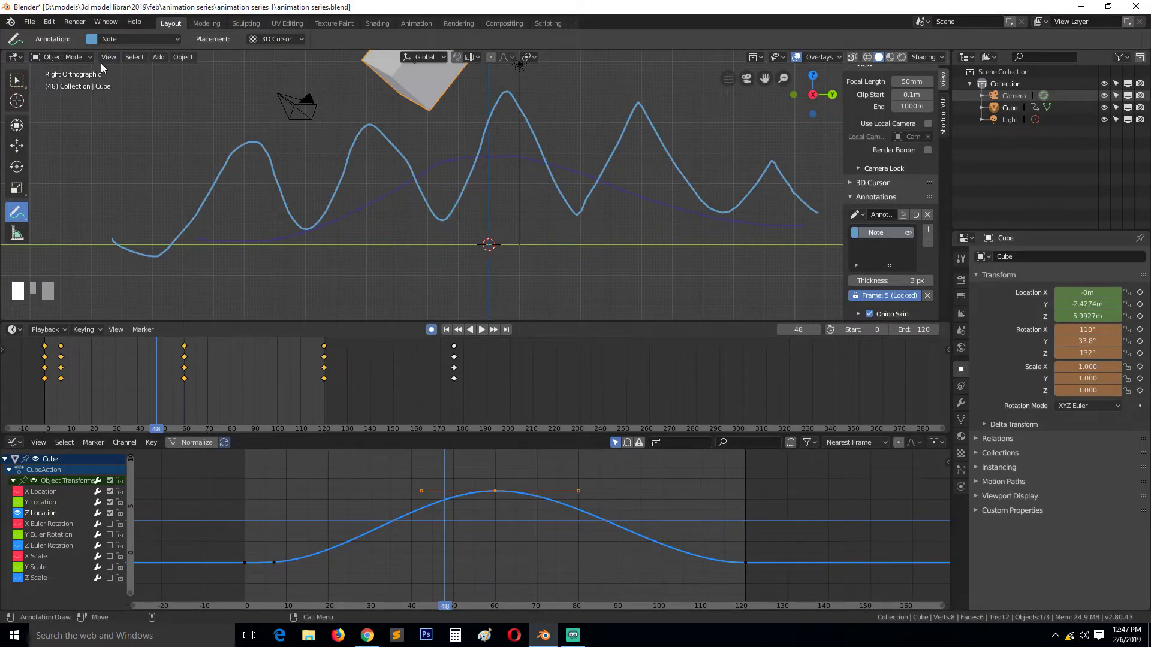
left_click(29, 22)
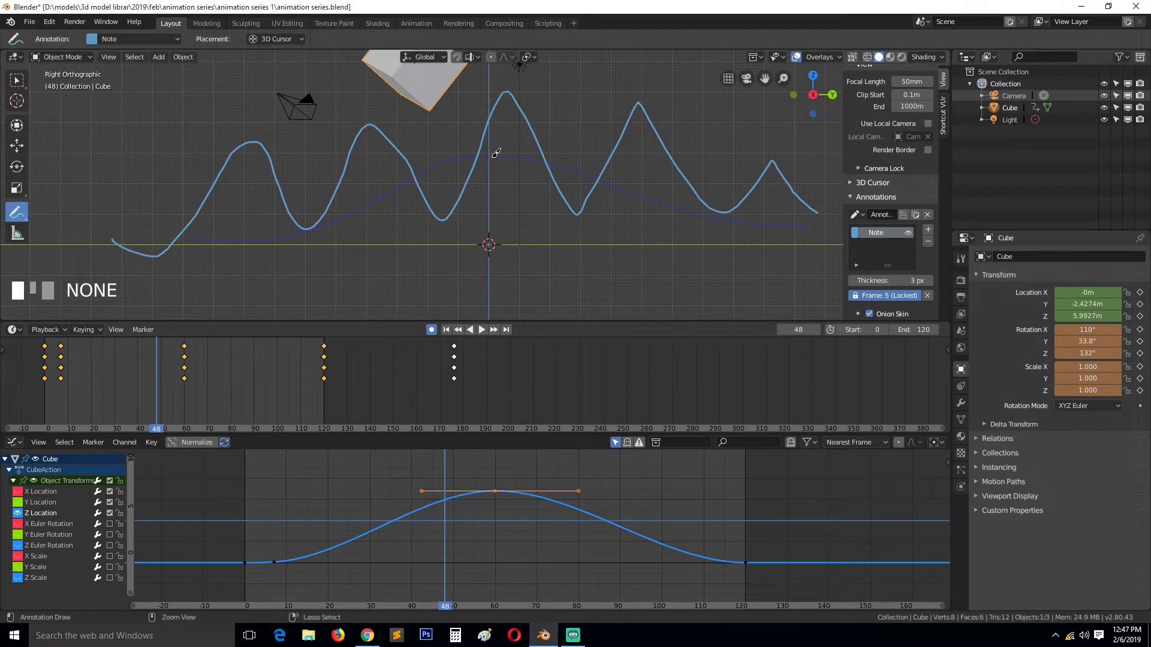
key("ctrl+s")
key("ctrl+n")
left_click(250, 147)
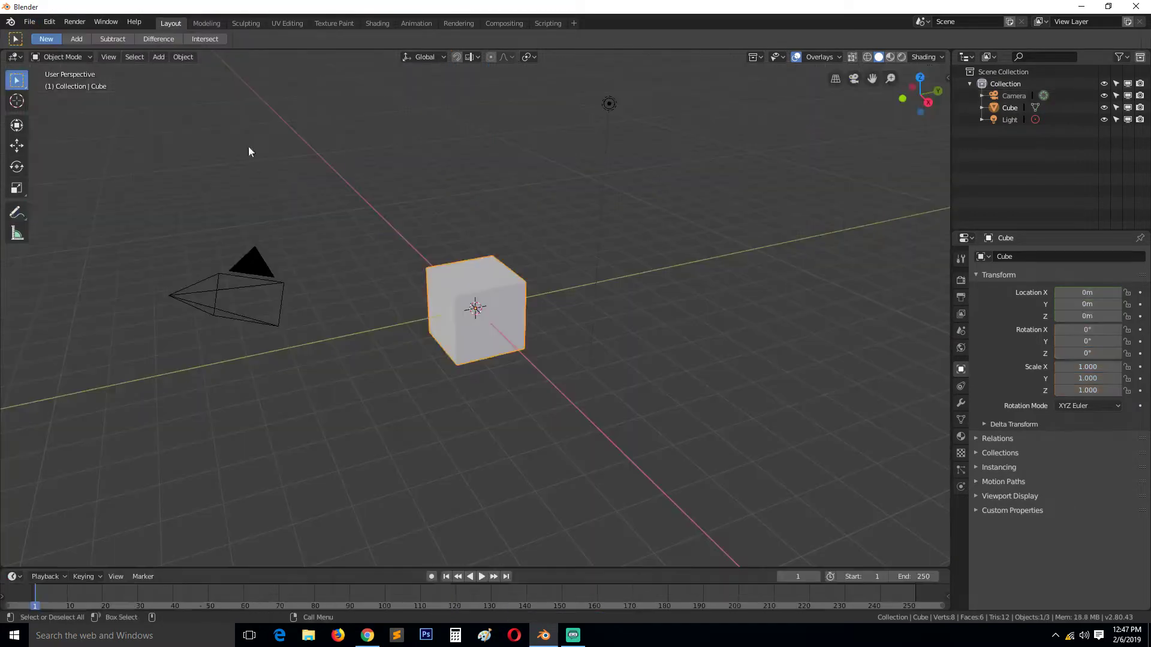
Step: Save the new scene as "animation series 2.blend" in the animation series 1 folder
left_click(29, 22)
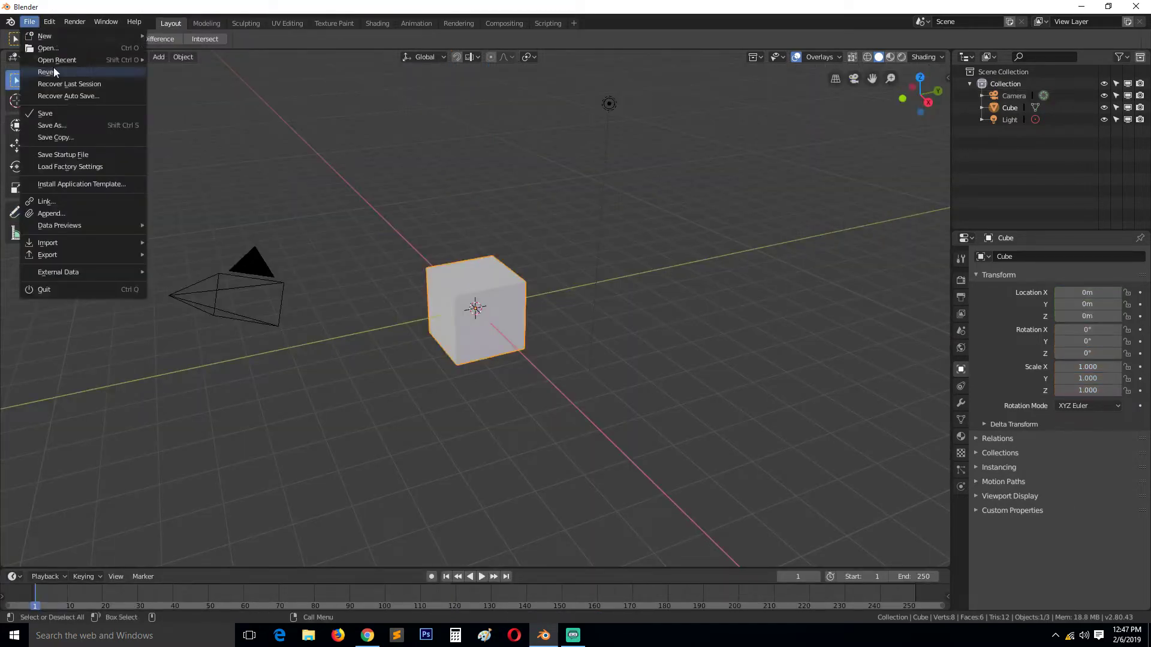
left_click(81, 124)
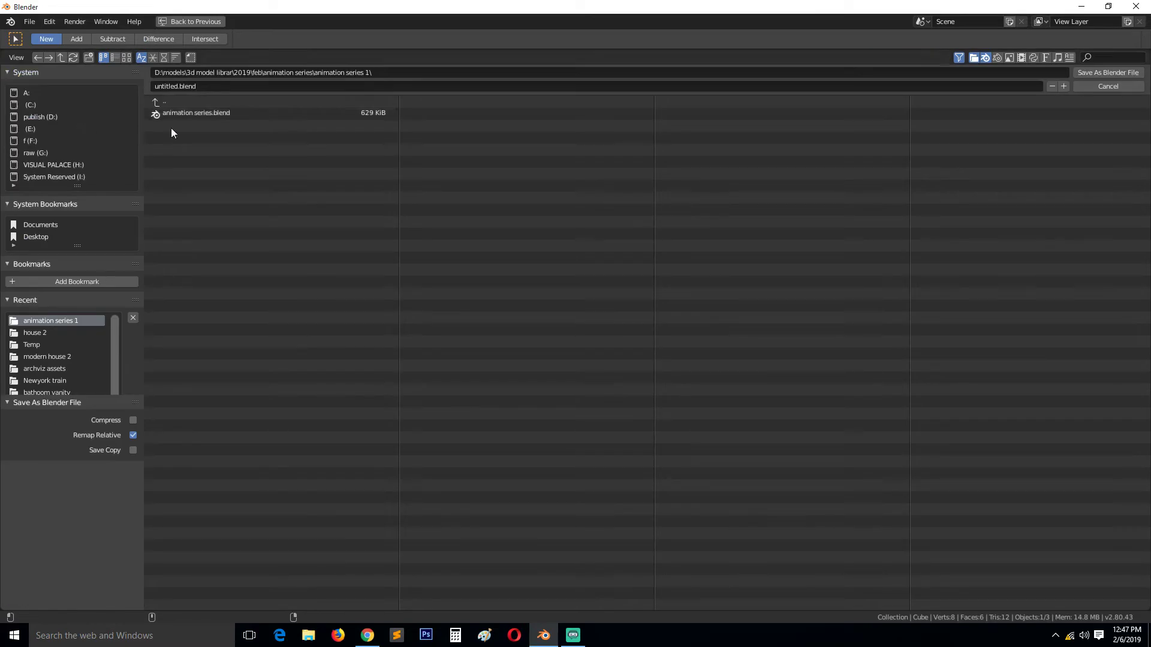
left_click(224, 117)
left_click(206, 86)
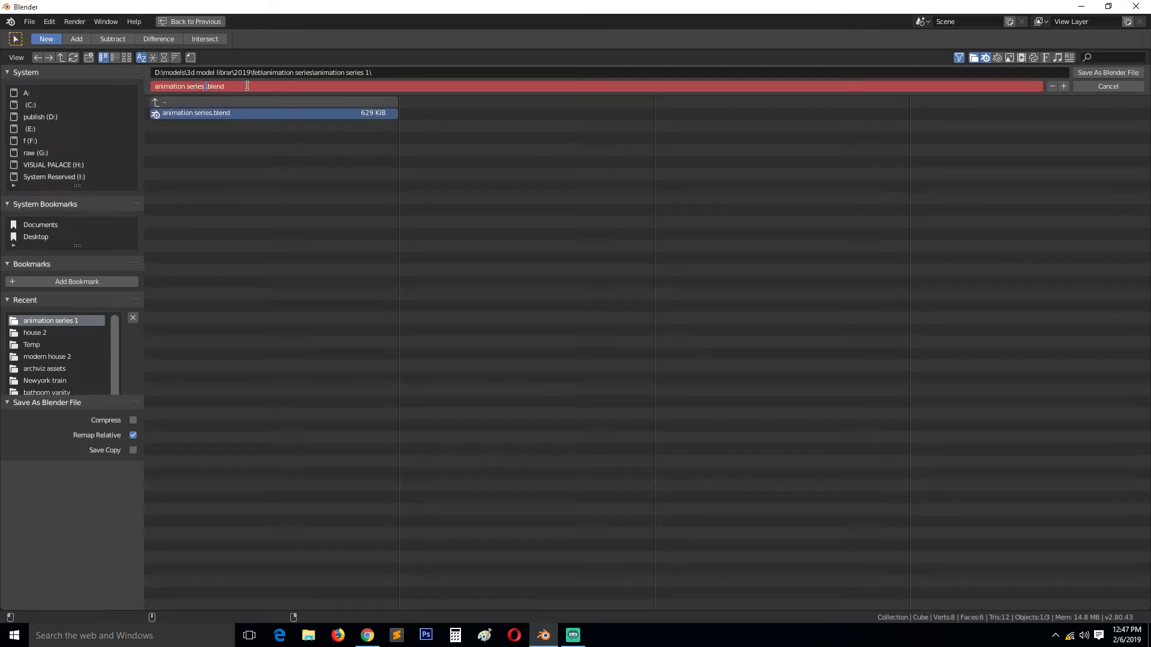
type("2")
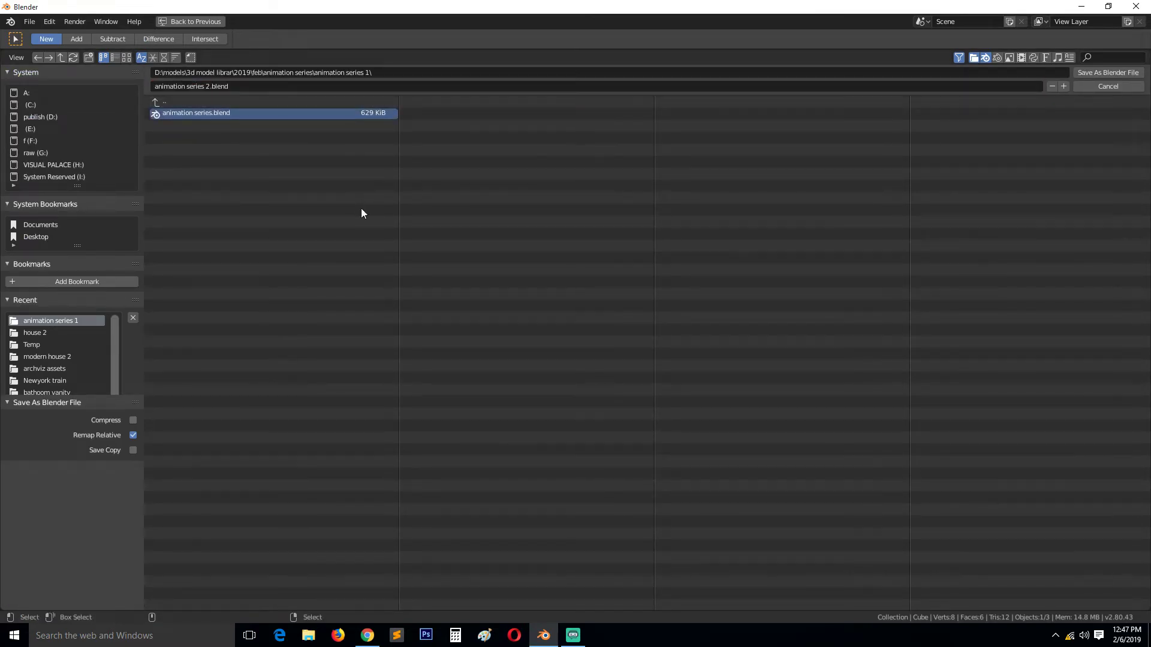
left_click(1087, 75)
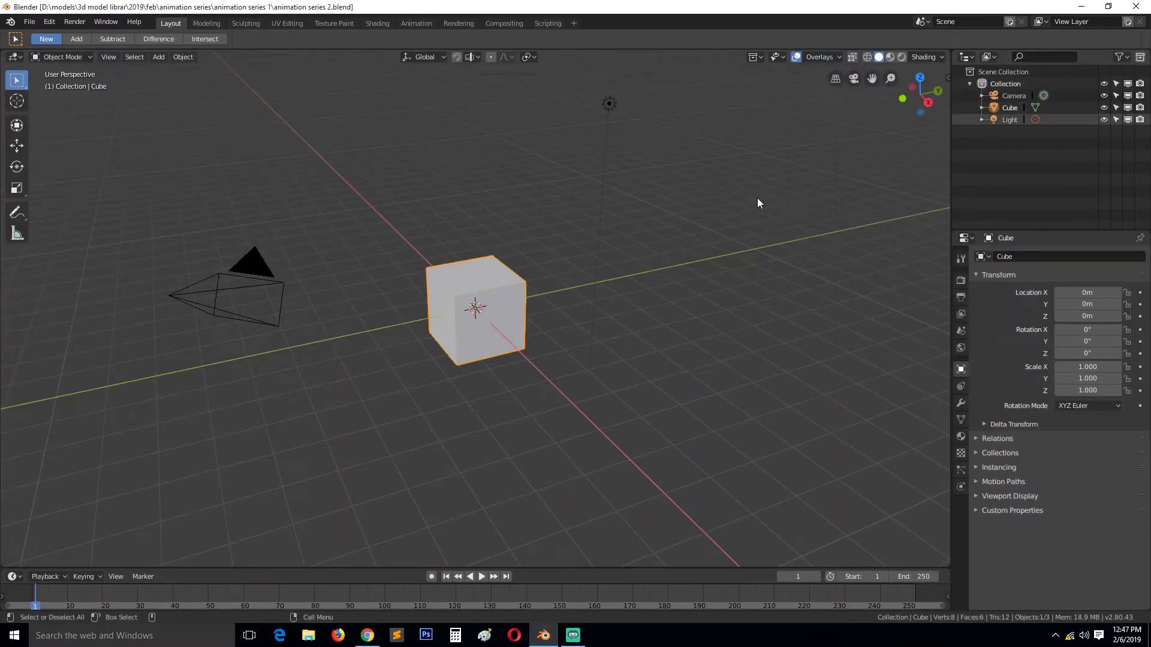
Step: Switch to front view, enlarge the timeline area and split it, turning the lower half into a Graph Editor
key("KP_1")
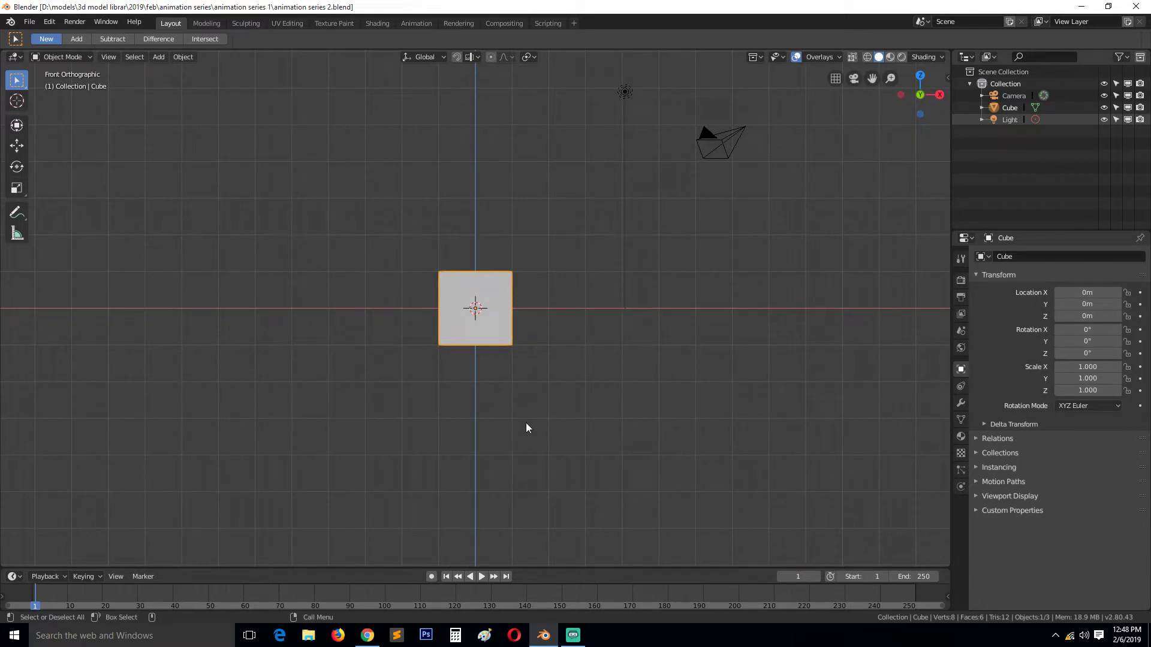
left_click_drag(549, 569, 950, 284)
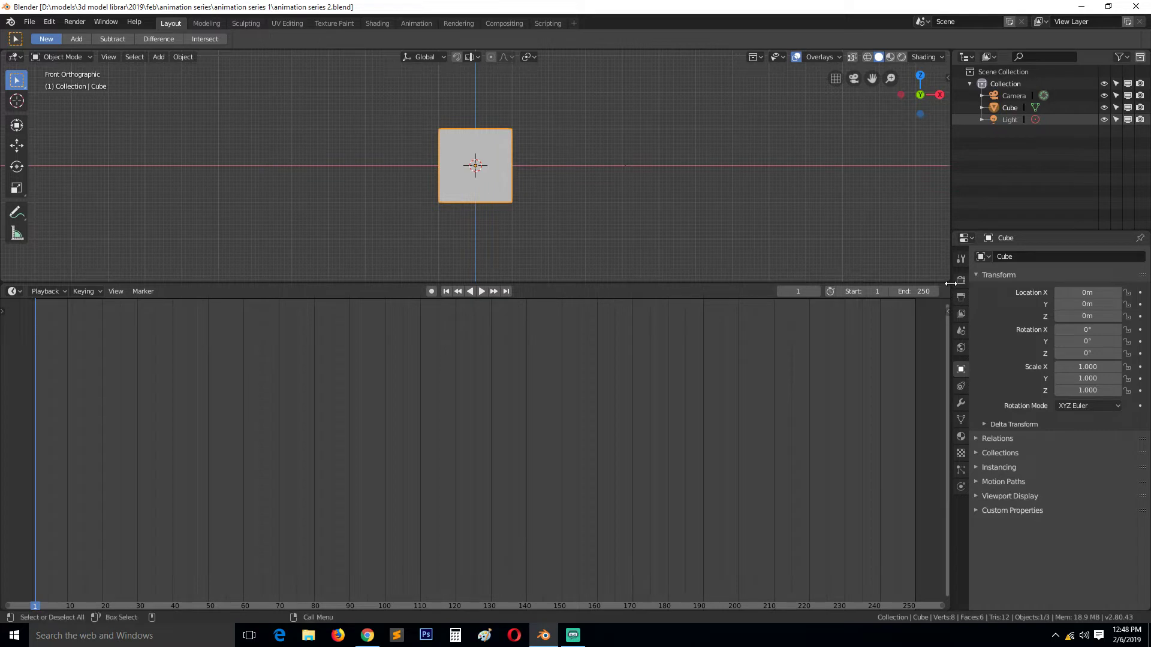
left_click_drag(947, 286, 935, 459)
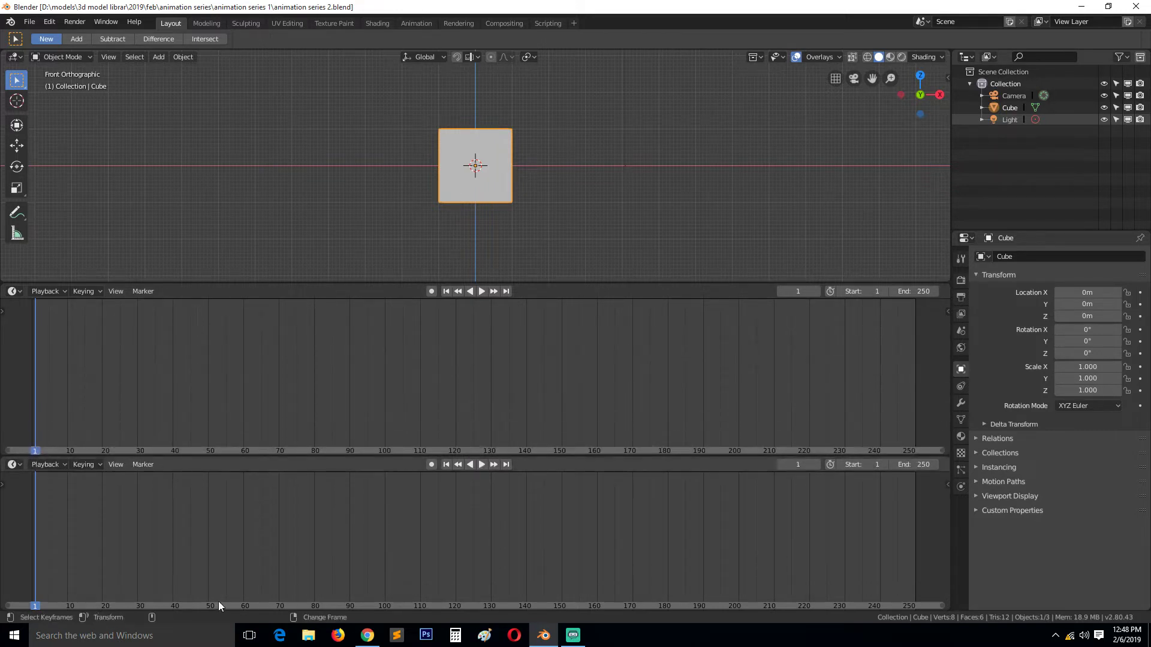
left_click(15, 465)
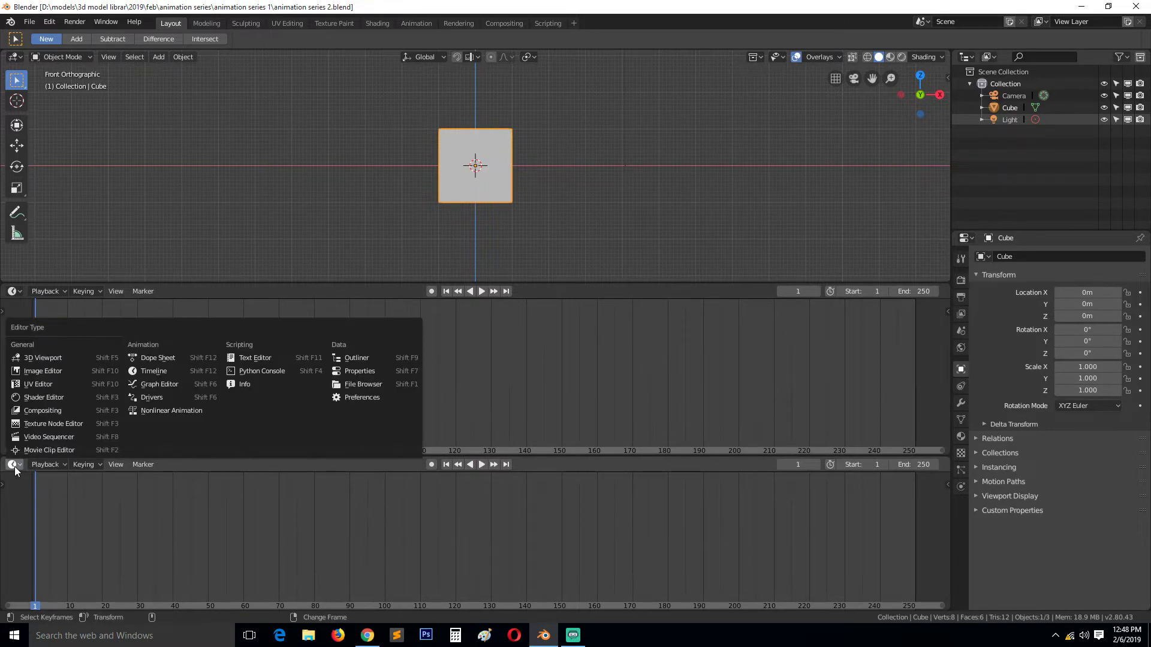
left_click(162, 386)
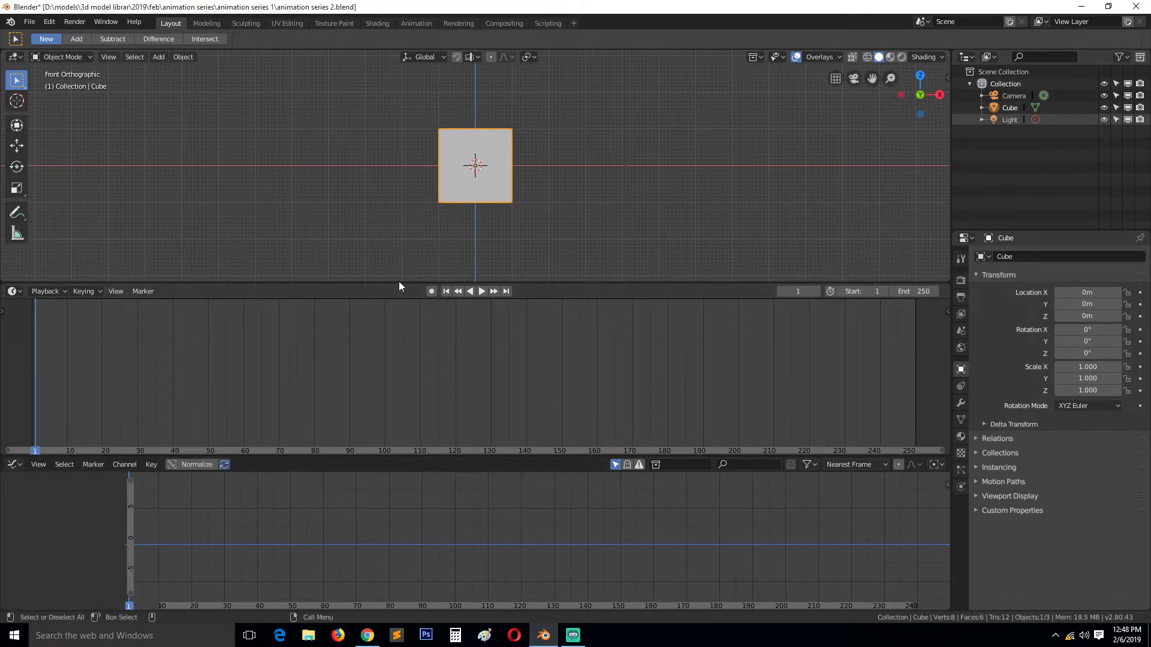
Step: Turn on automatic keyframing for the timeline and review the playback options
left_click(431, 292)
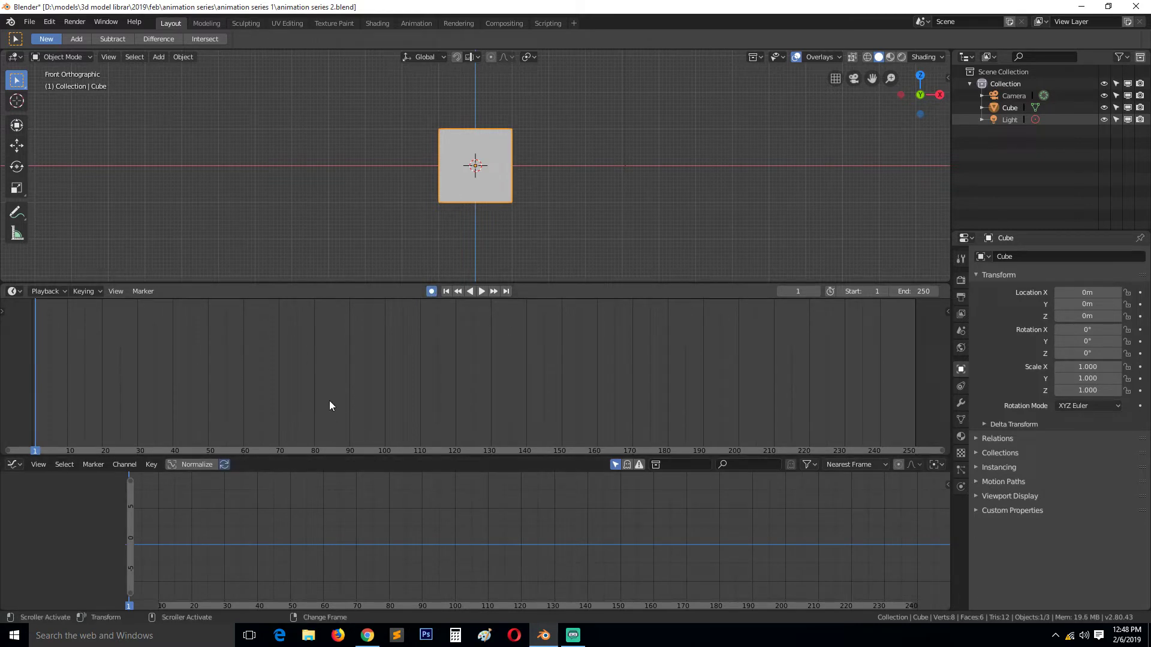
left_click(52, 293)
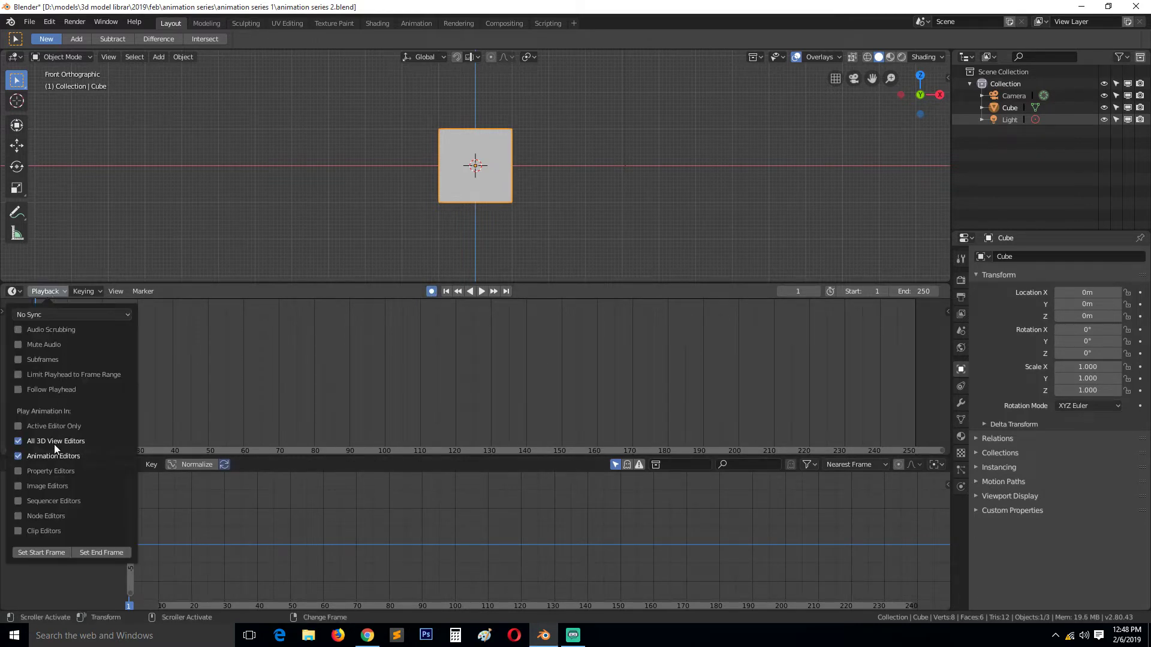
left_click(51, 319)
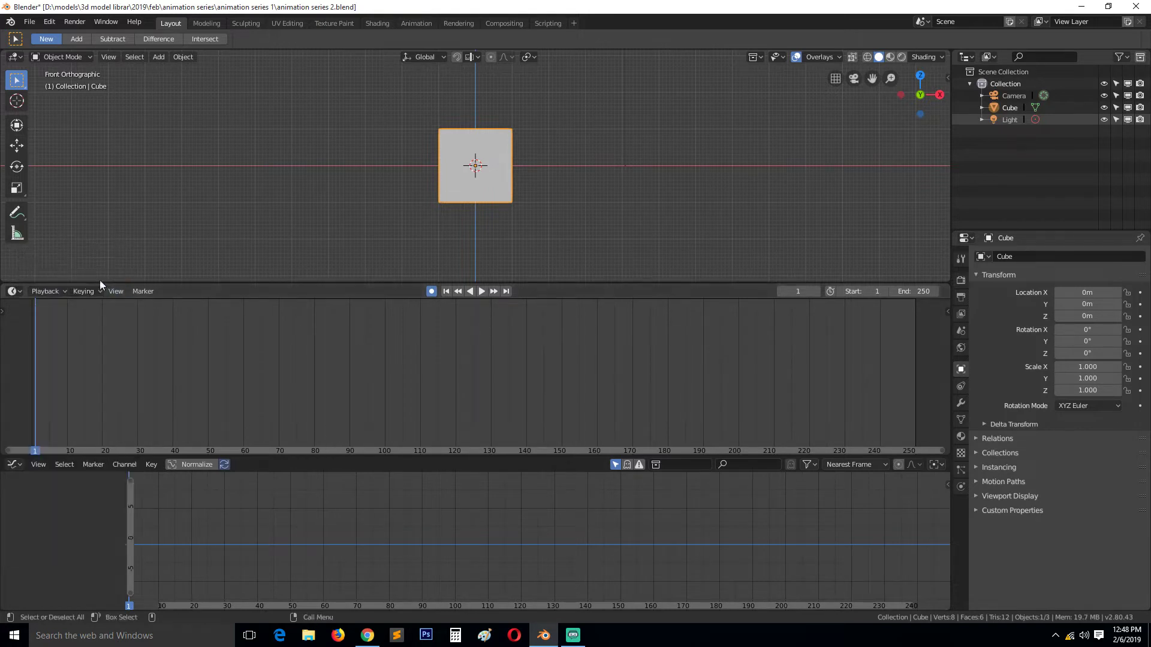
Step: Look through the available keying sets and make Location the active keying set
left_click(85, 292)
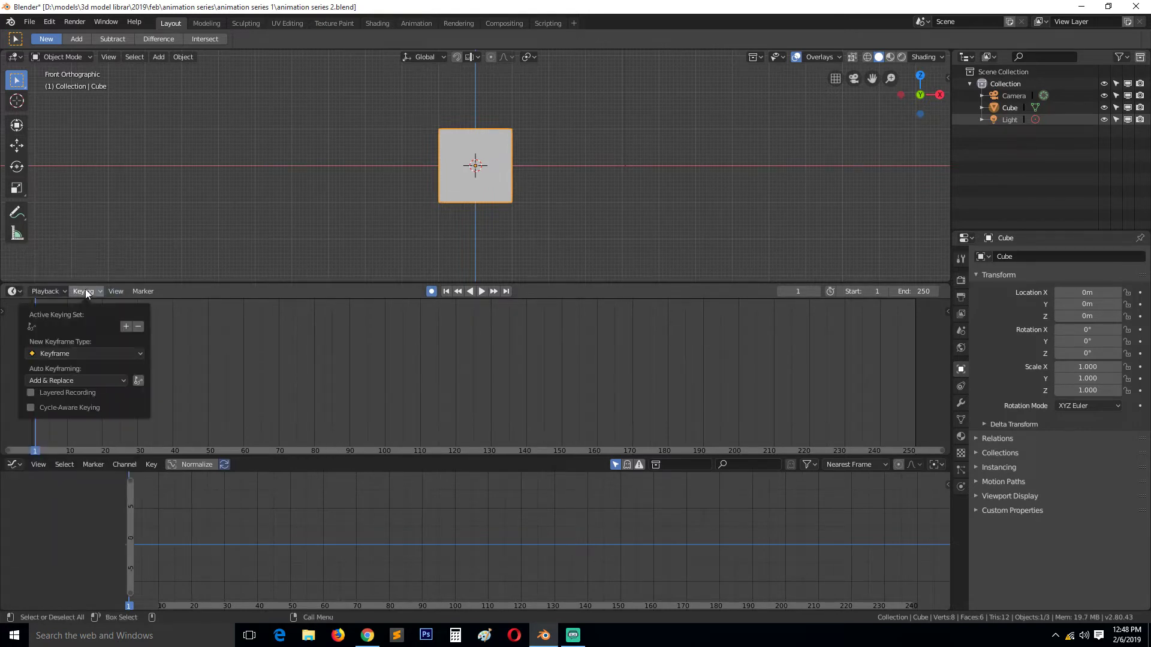
left_click(84, 379)
left_click(71, 325)
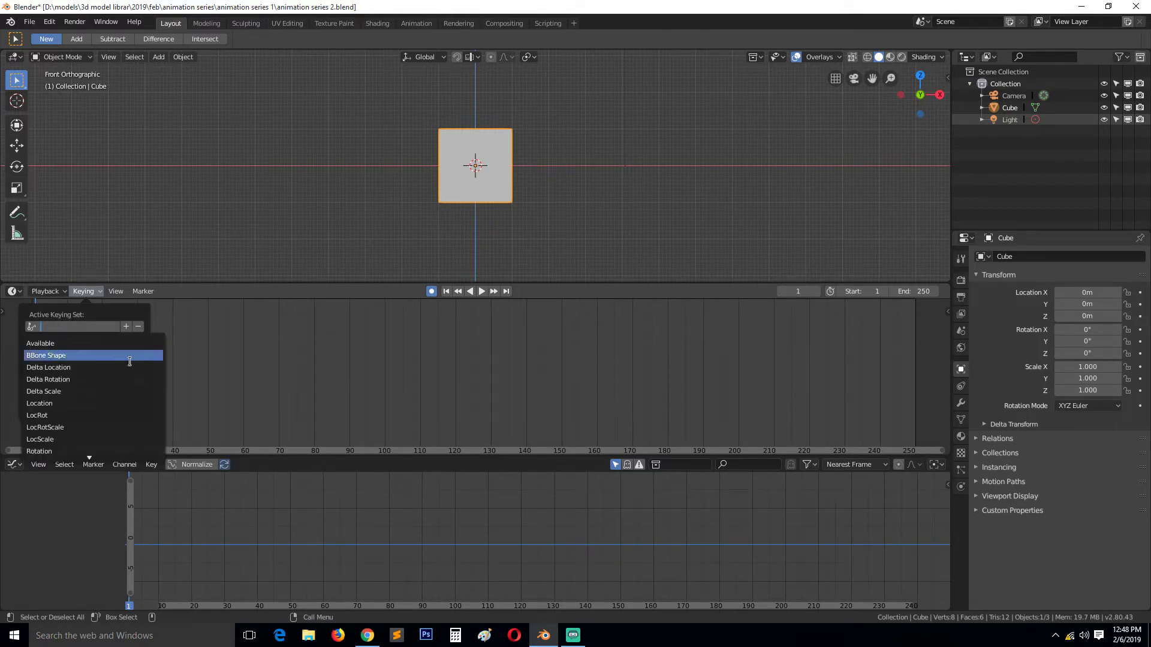
left_click(72, 326)
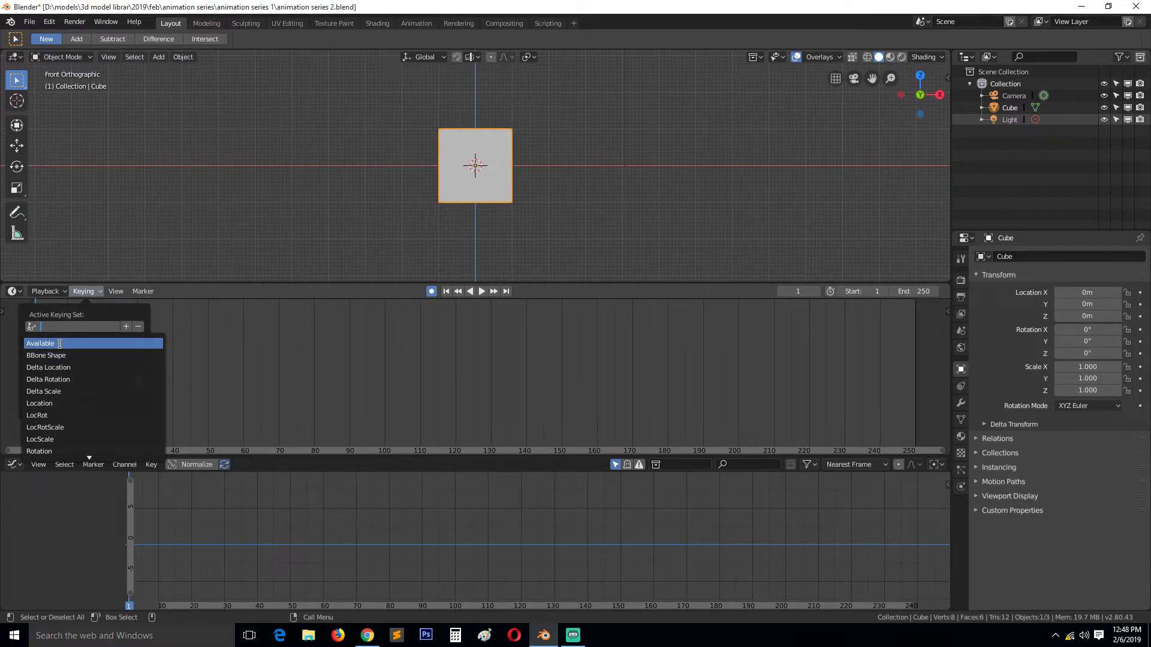
key("Down")
key("Down")
key("Down")
key("Down")
key("Down")
key("Down")
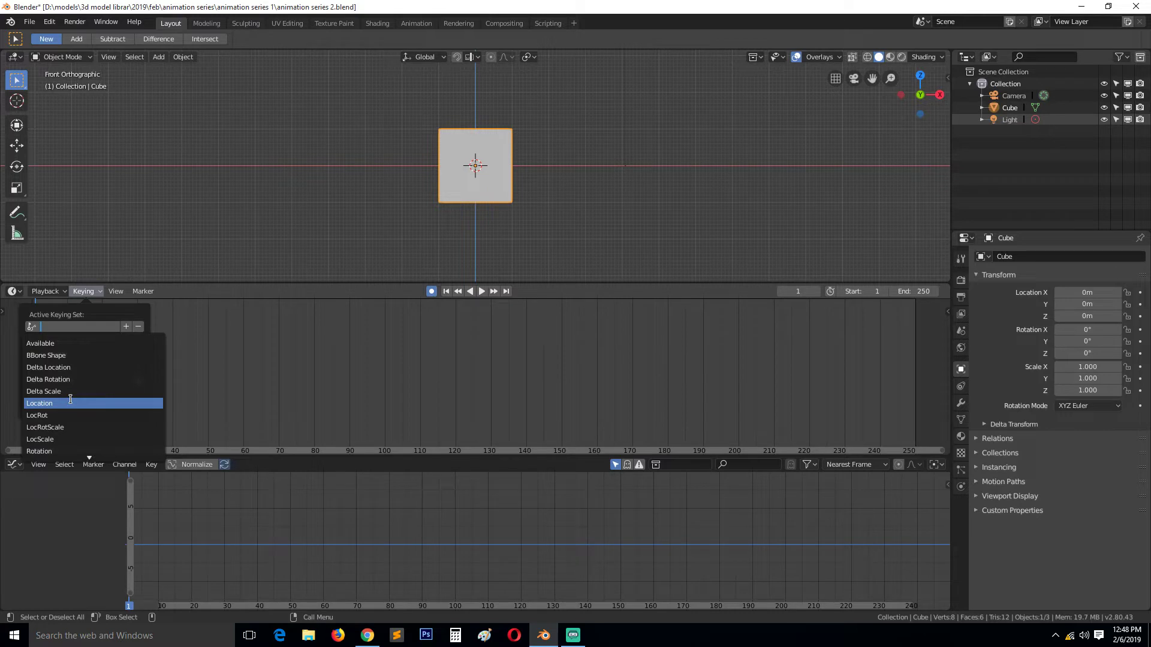
key("Down")
key("Down")
key("Down")
key("Down")
key("Down")
key("Down")
key("Down")
key("Down")
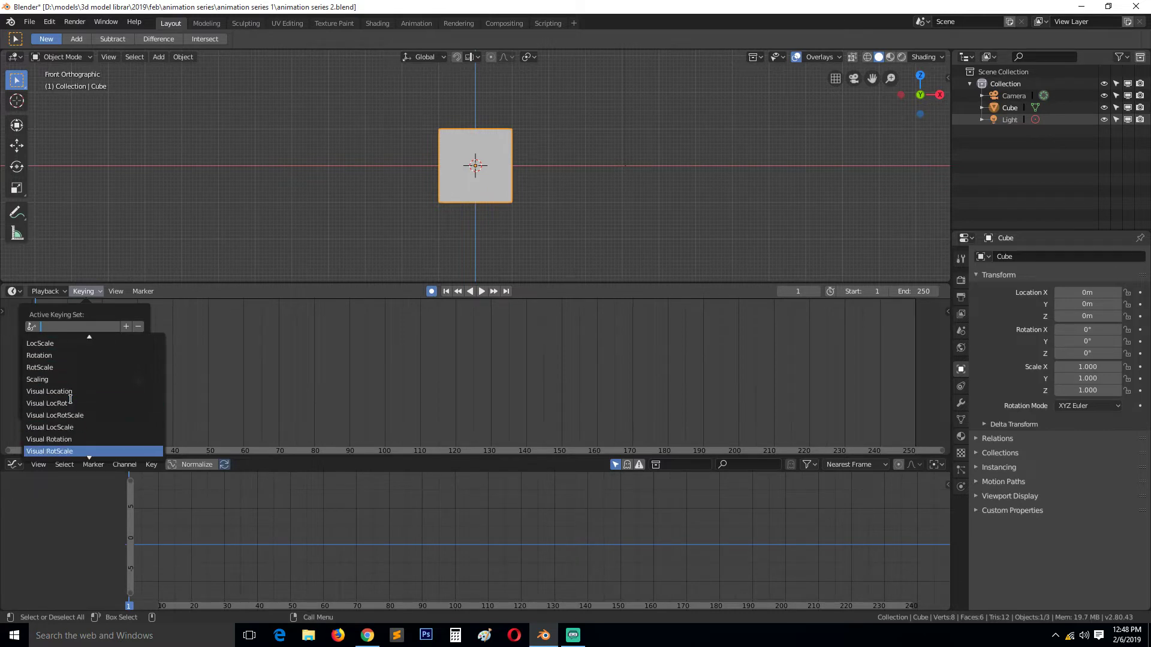
scroll(70, 398, "up", 5)
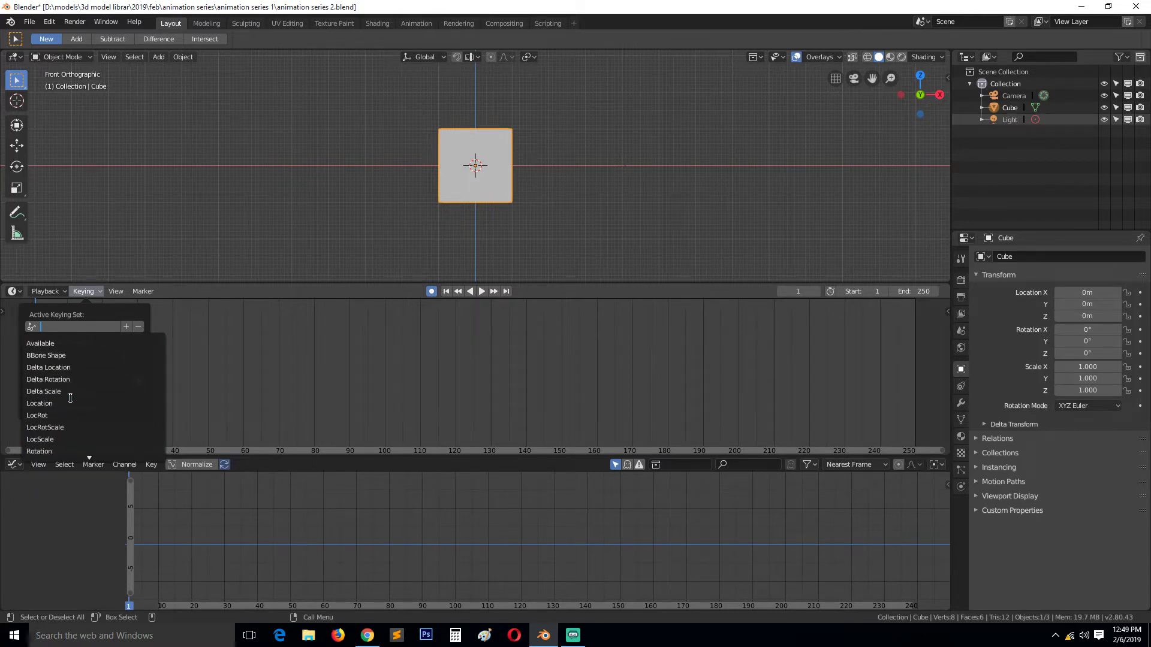
left_click(70, 399)
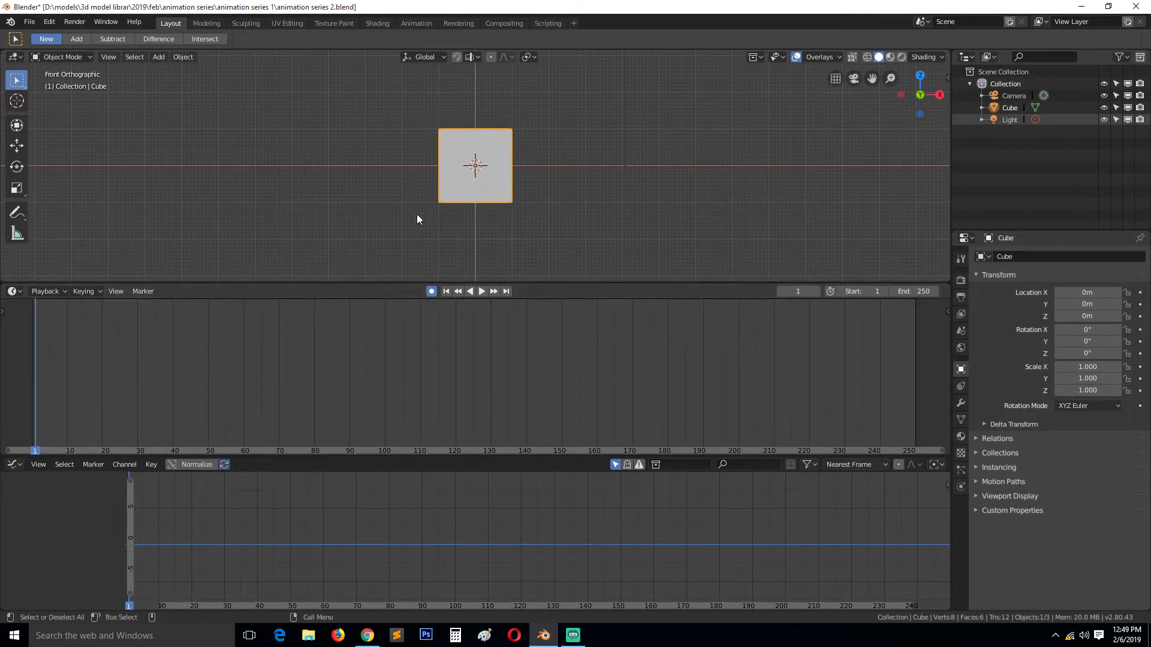
Step: Move the cube at frame 1 to about X -7.2 m, Z 0.1 m and choose Location again as the active keying set
key("g")
left_click(114, 213)
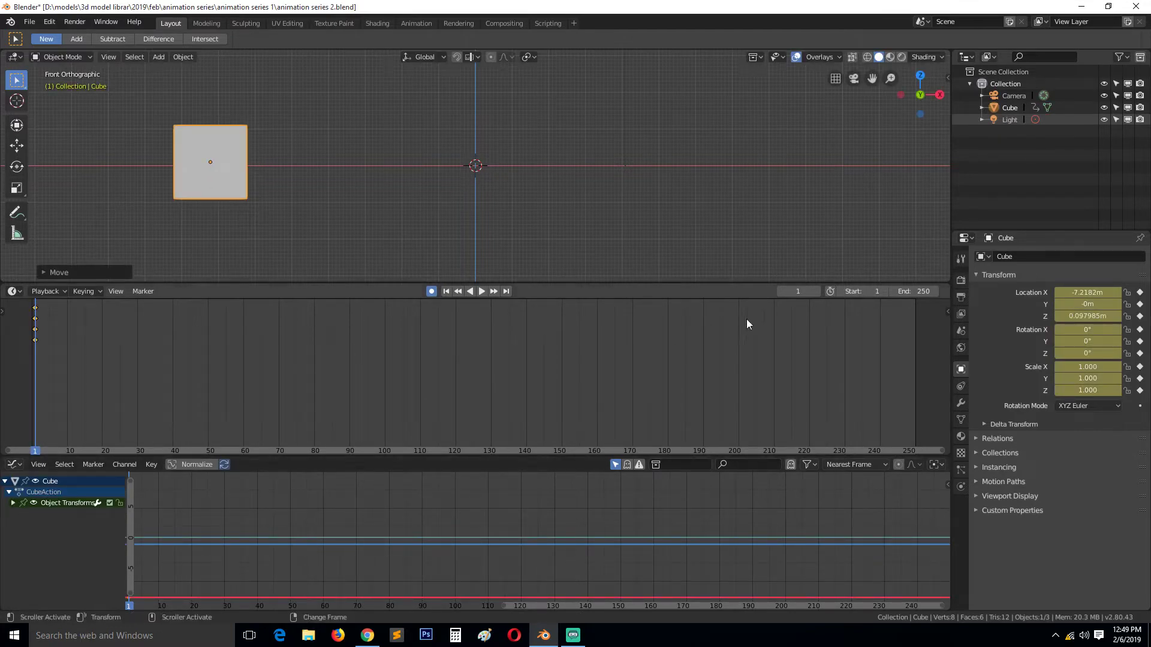
left_click(99, 290)
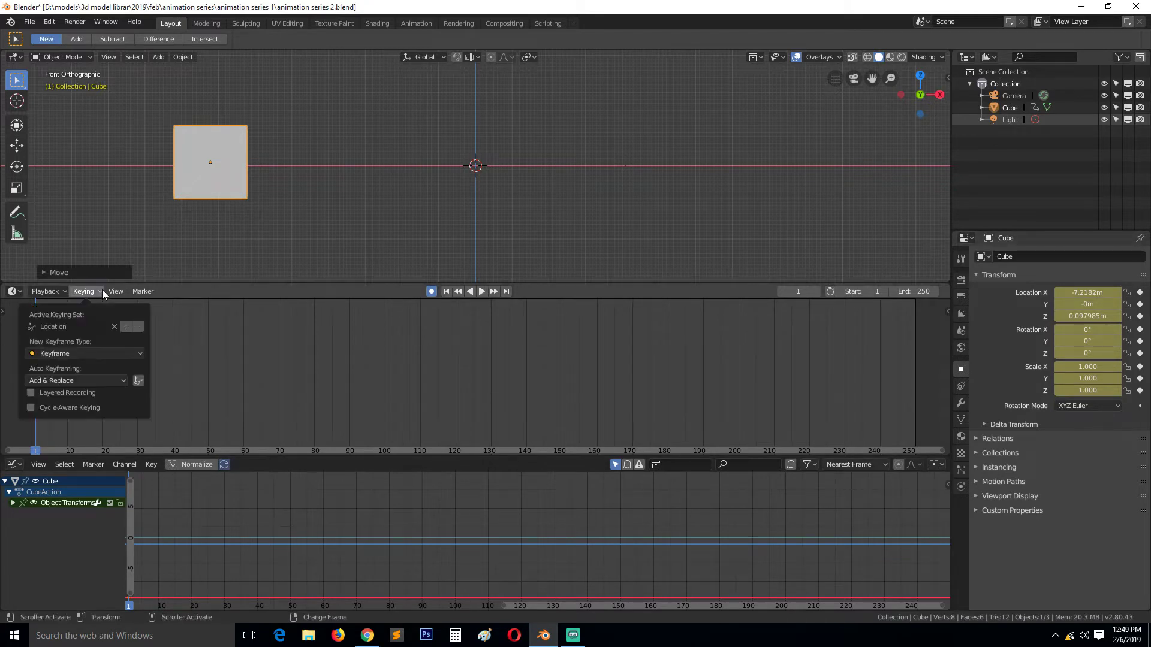
left_click(65, 324)
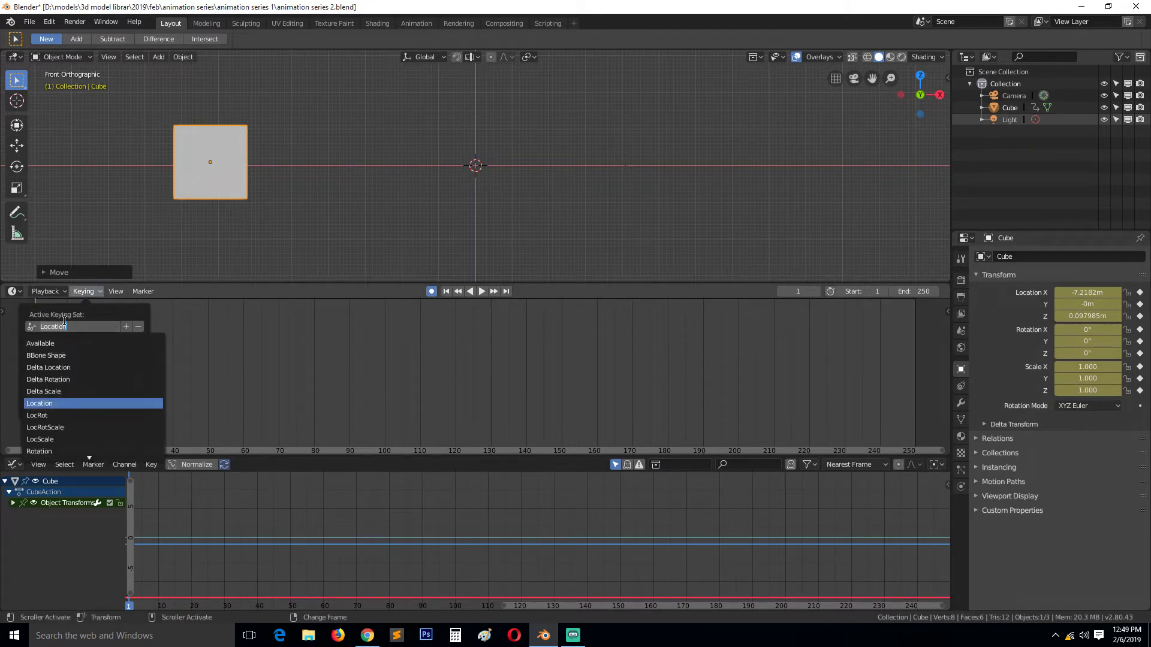
left_click(60, 403)
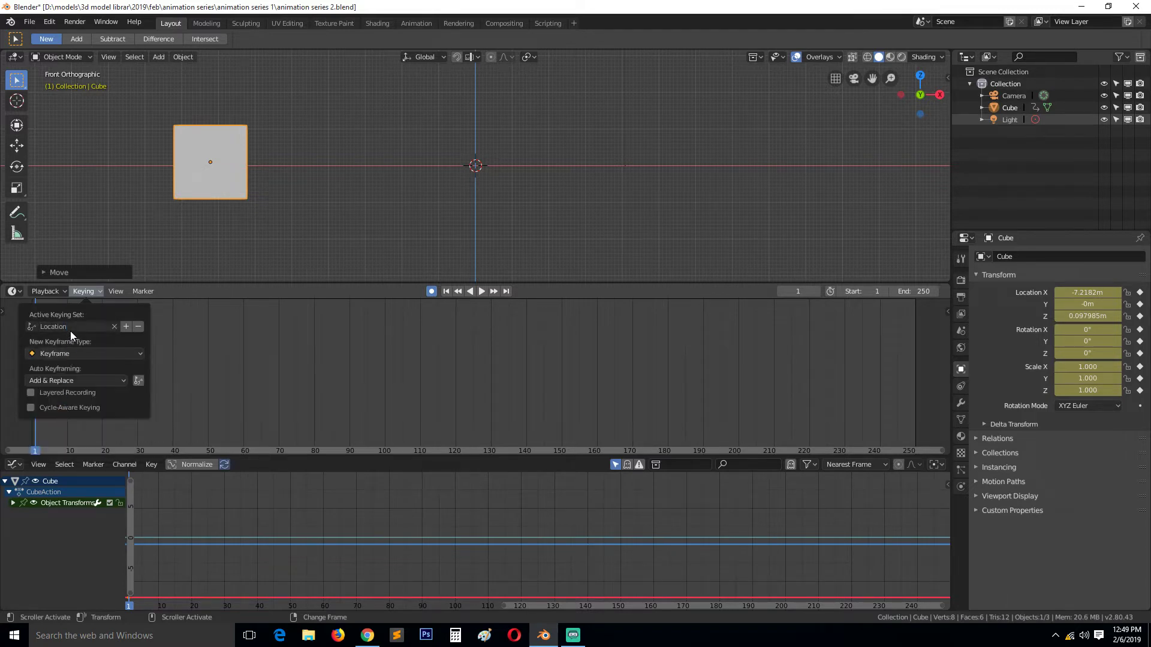
Step: Expand the Object Transforms channels, advance playback to frame 66 and move the cube there to about X -1.16 m, Z 1.5 m
left_click(13, 505)
key("space")
left_click_drag(38, 386, 219, 394)
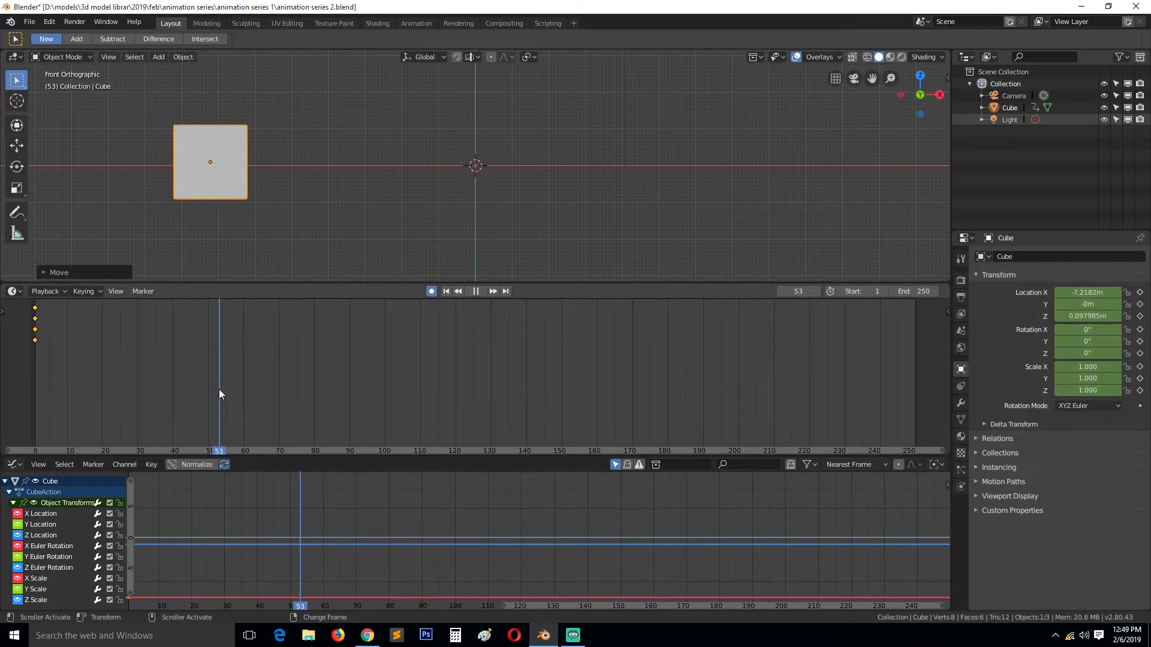
key("space")
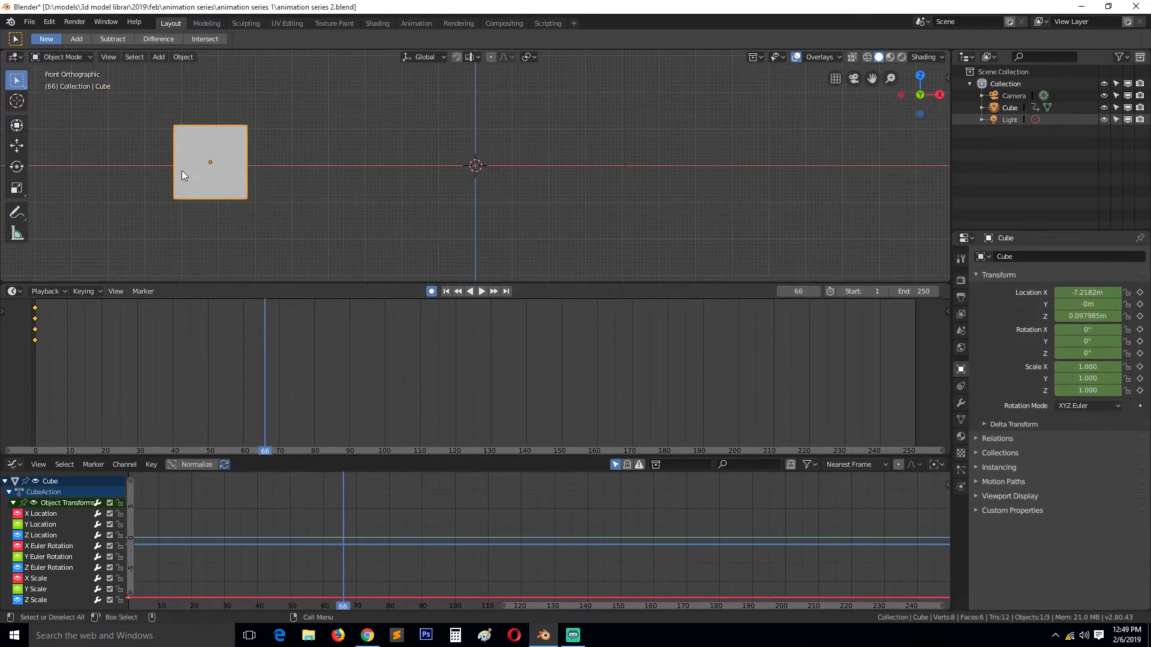
left_click_drag(197, 199, 412, 149)
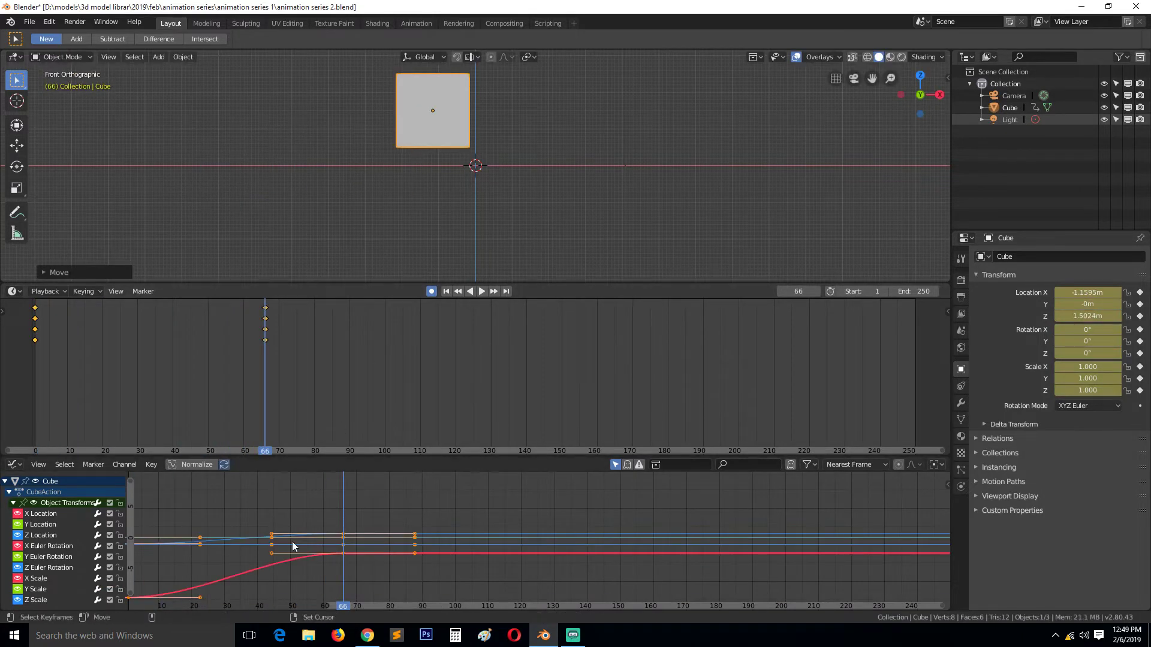
Step: Rotate the cube to about 64.6° around Y at frame 66
key("Home")
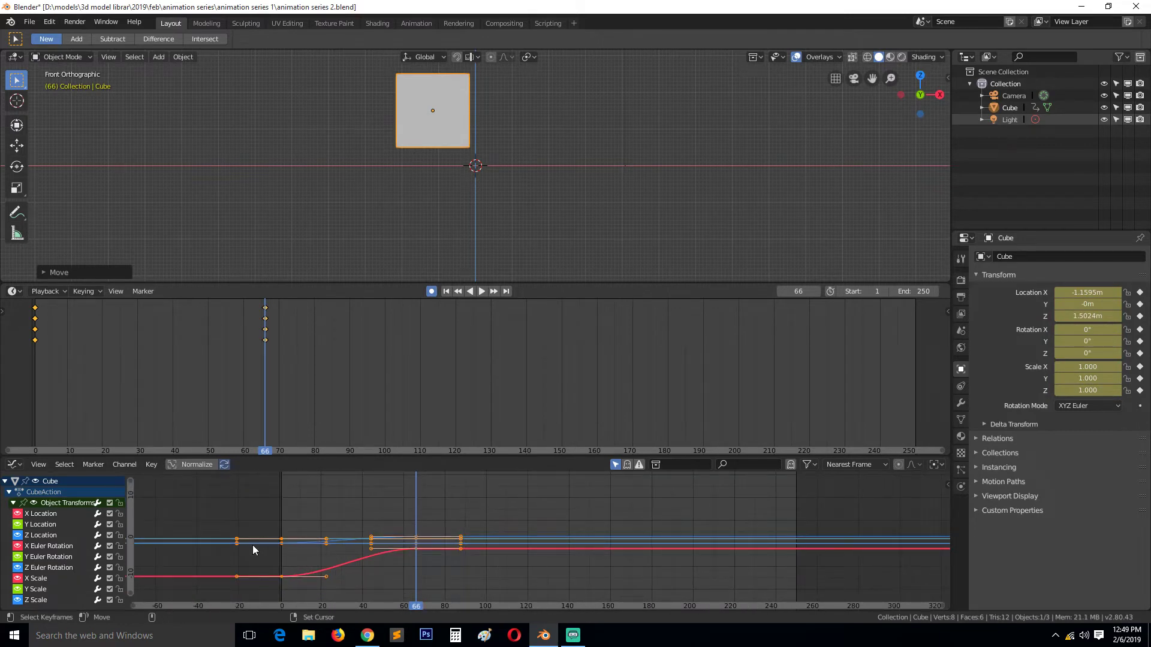
key("KP_Decimal")
scroll(301, 545, "down", 1)
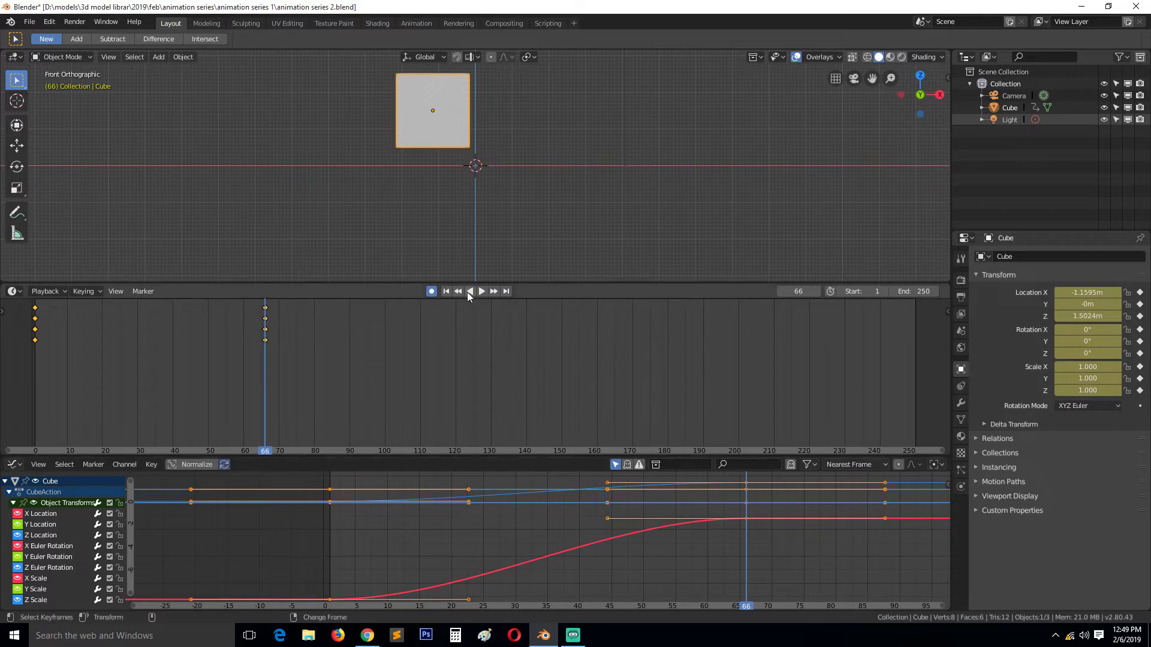
key("r")
left_click(423, 254)
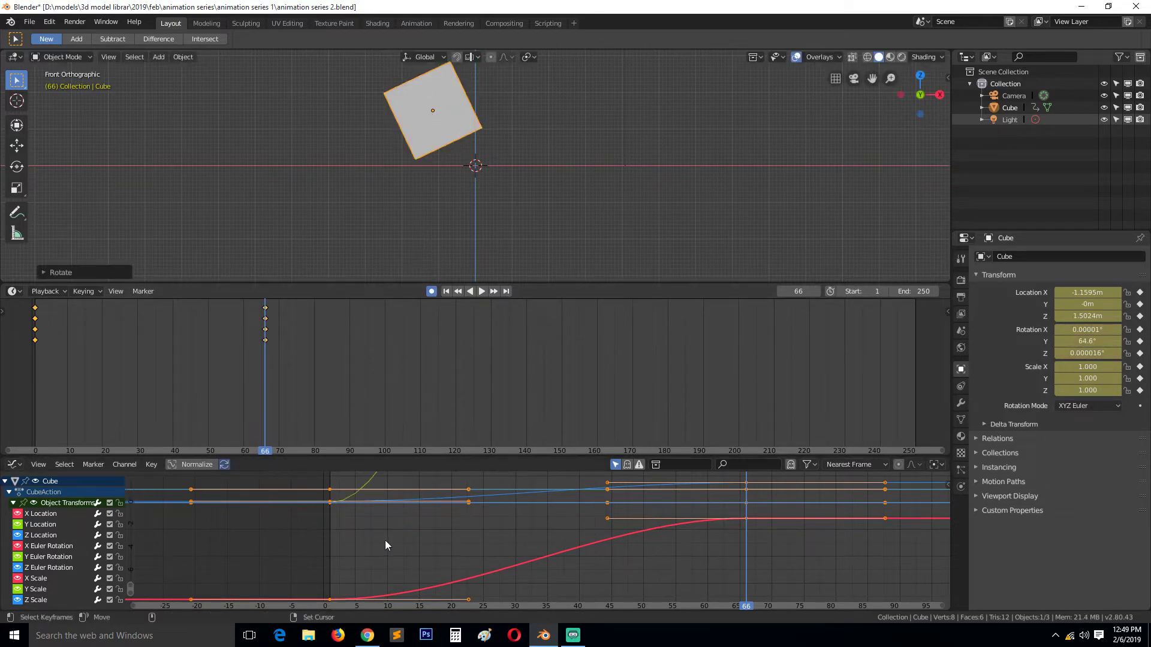
scroll(385, 541, "down", 2)
Step: Clear the active keying set and choose Location as the active keying set again
left_click(74, 291)
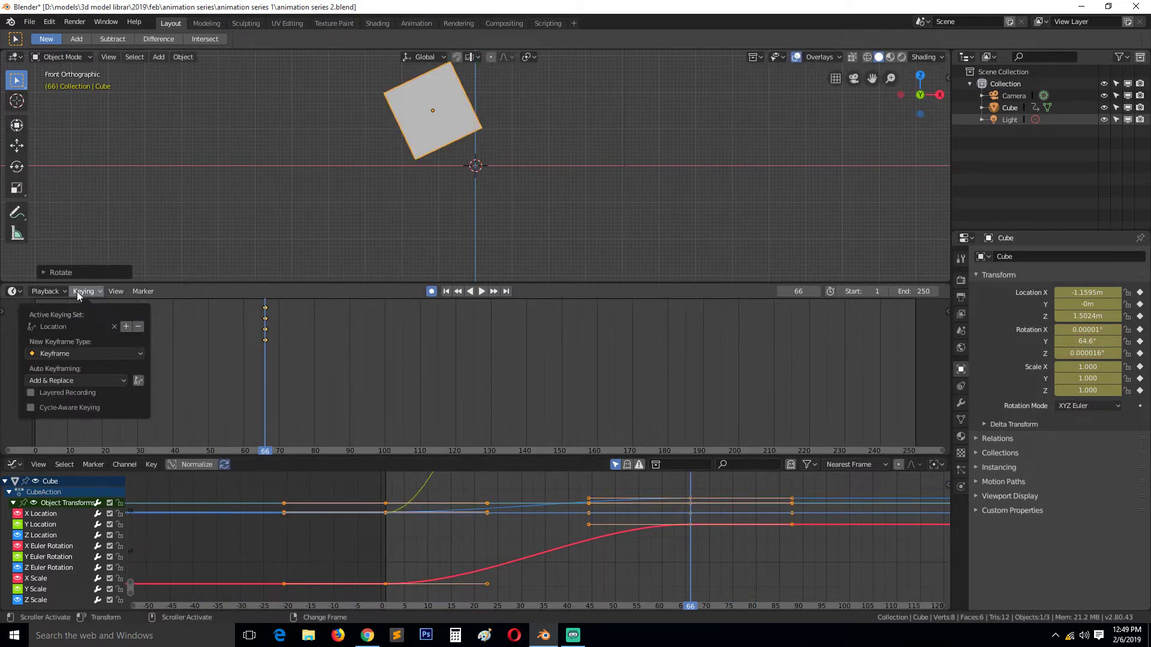
left_click(71, 354)
left_click(71, 355)
left_click(79, 326)
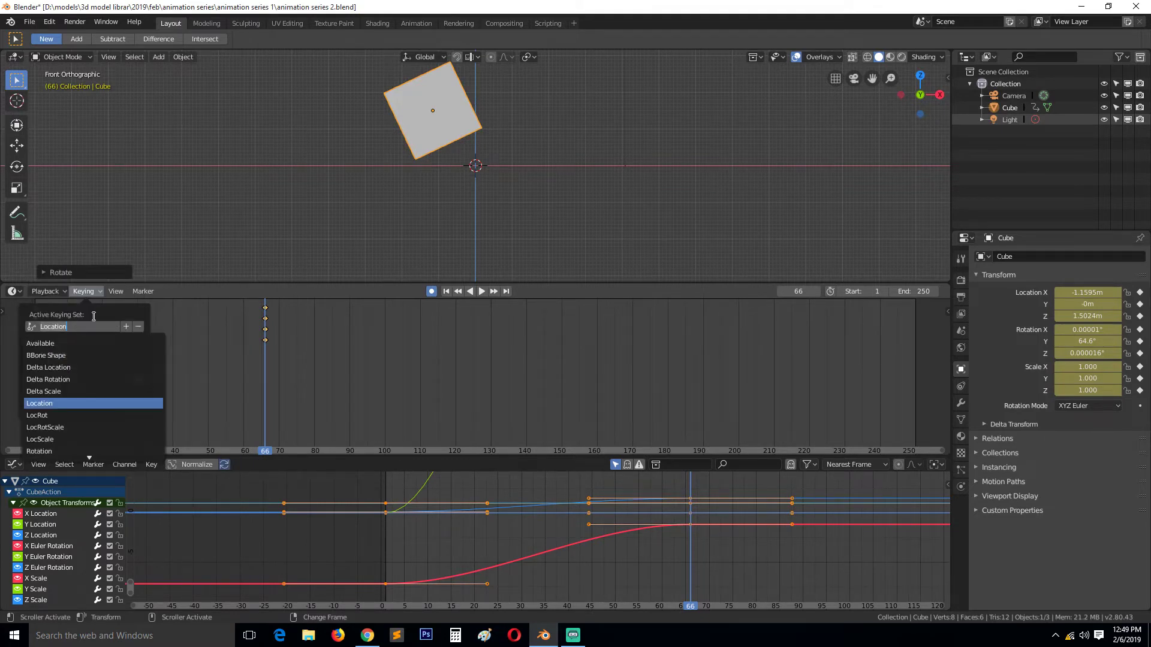
key("Escape")
left_click(120, 327)
key("BackSpace")
key("Return")
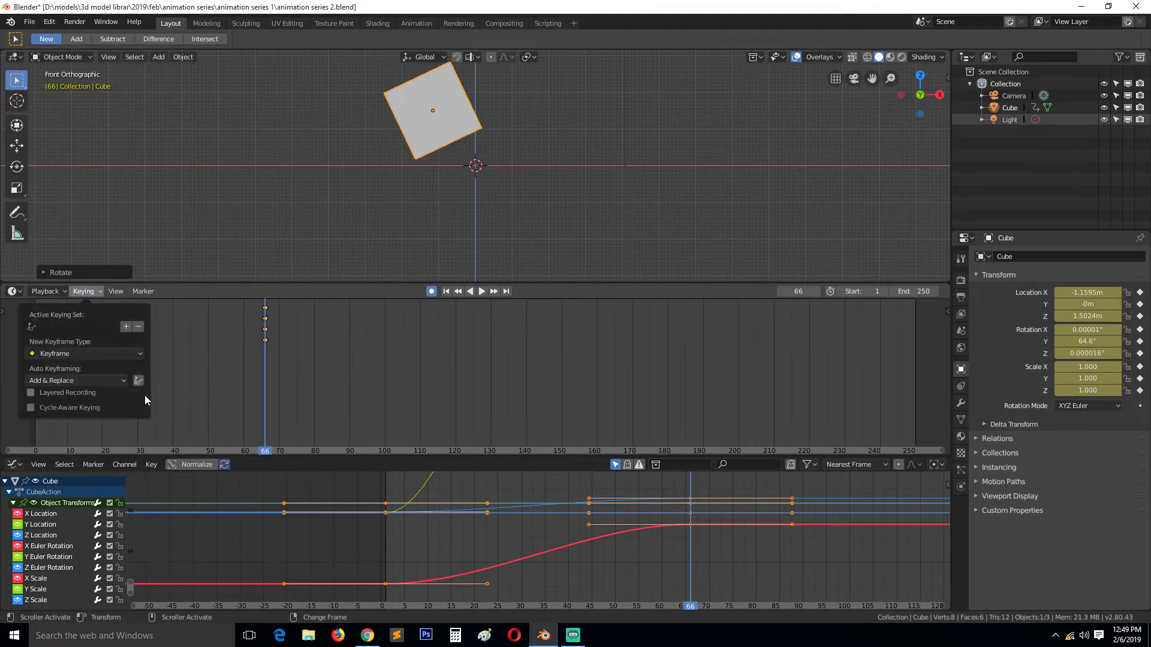
left_click(109, 328)
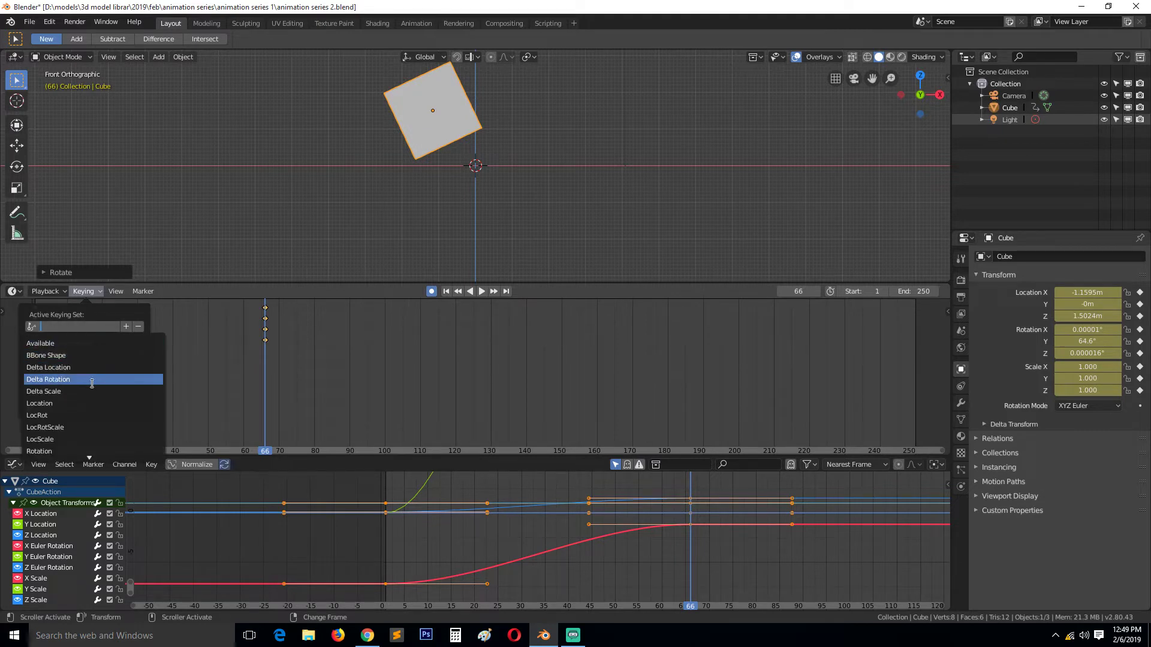
left_click(92, 403)
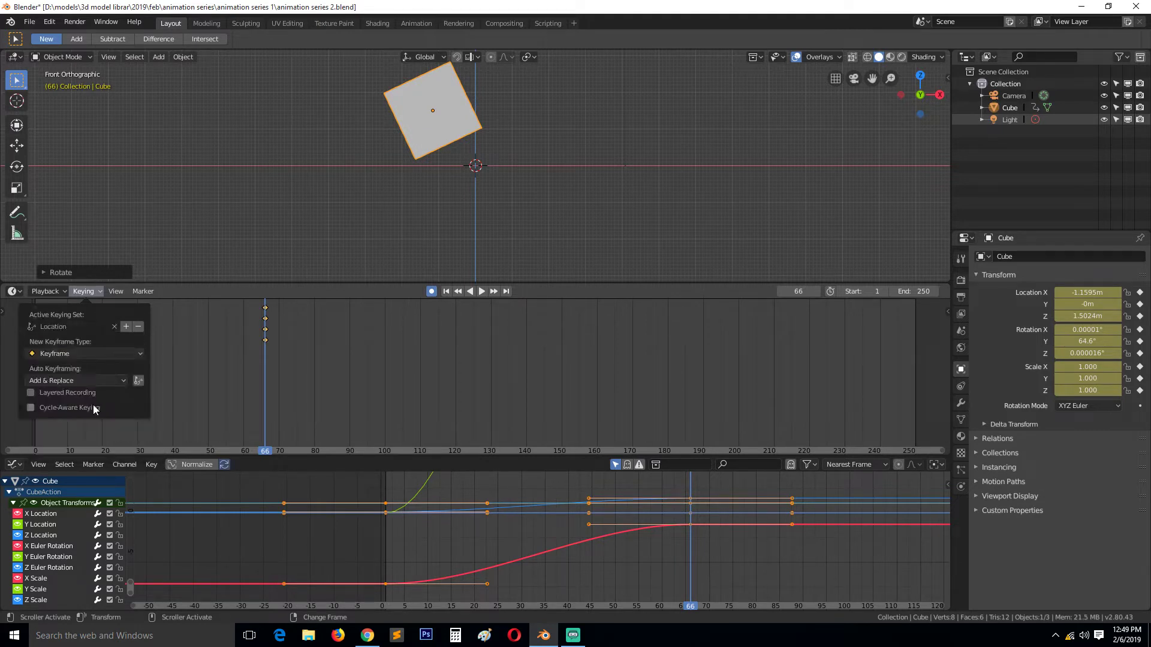
Step: Switch to Blender 2.79 by launching it from the desktop, then maximize its window and dismiss the splash screen
left_click(1081, 7)
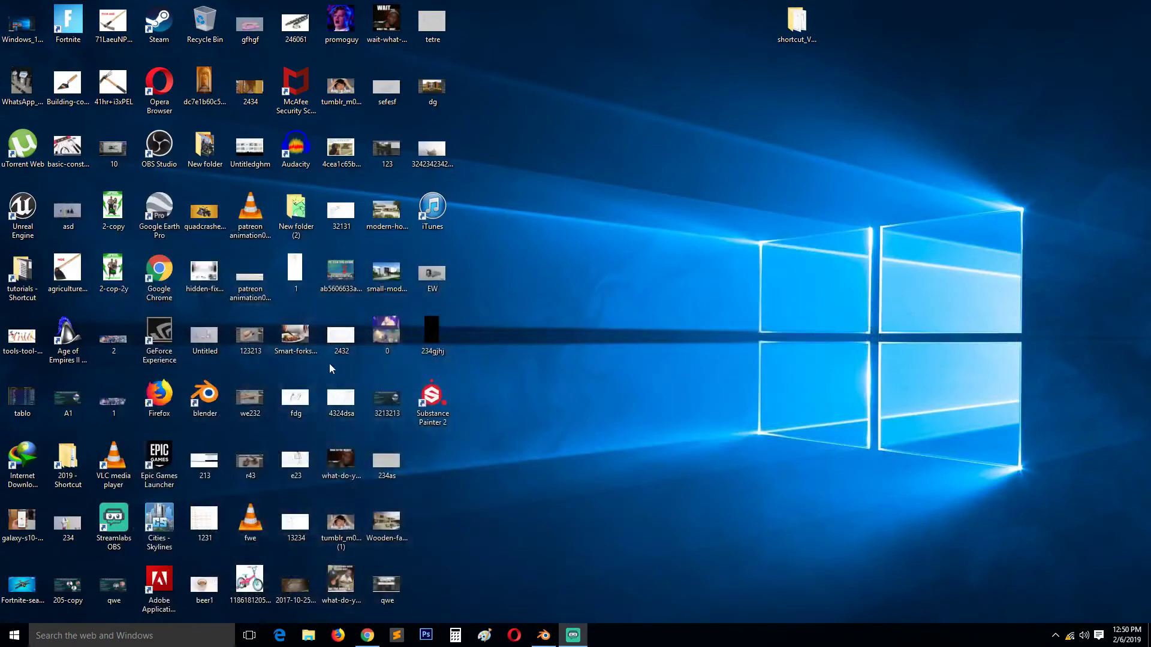
left_click(205, 396)
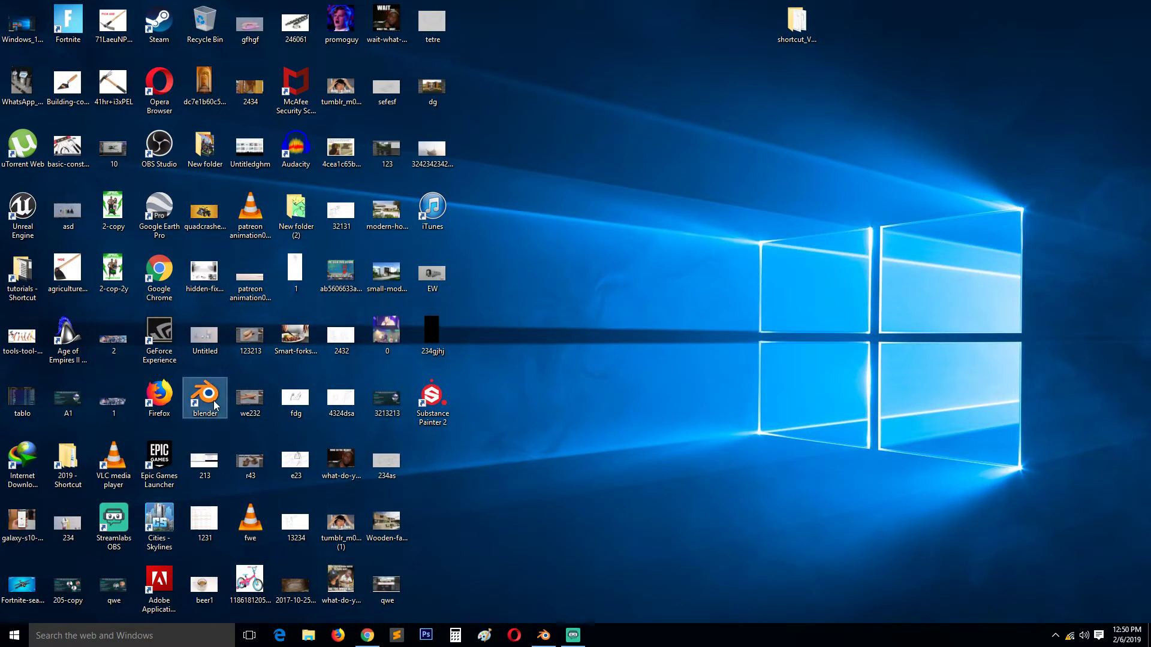
left_click(562, 373)
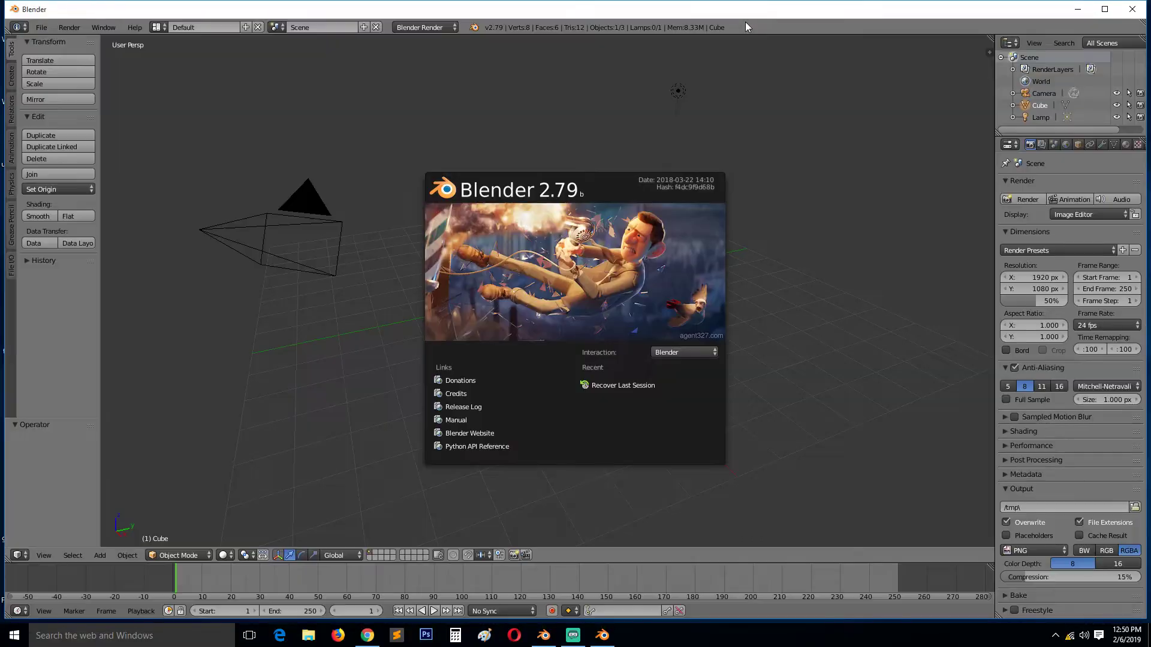
double_click(747, 12)
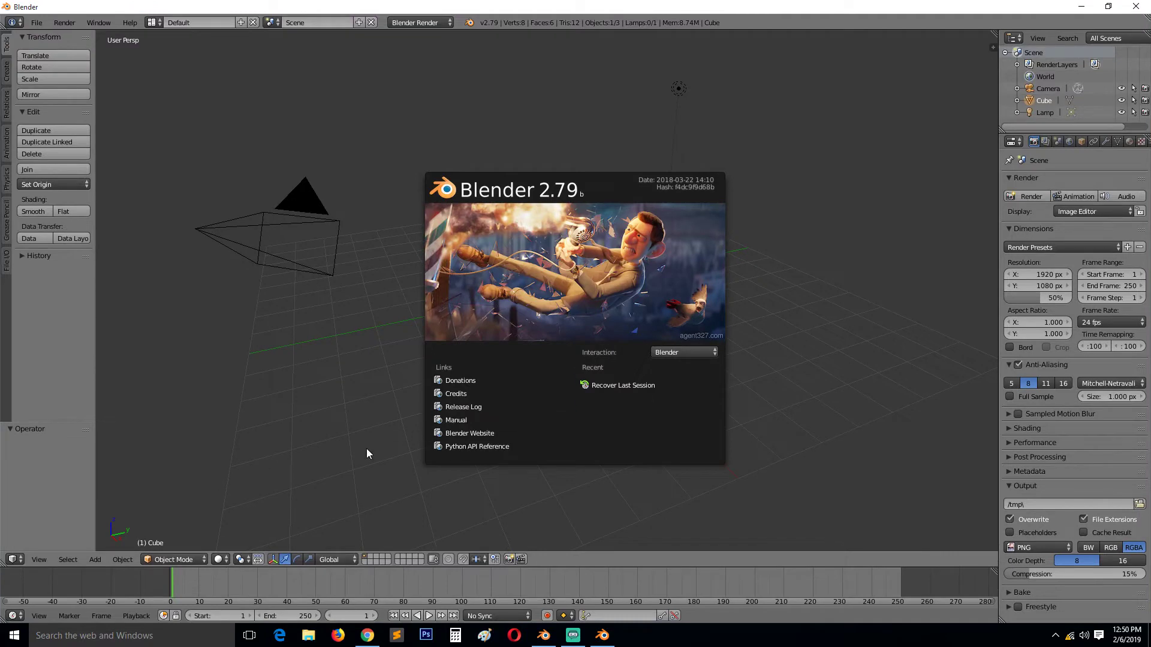
left_click(367, 453)
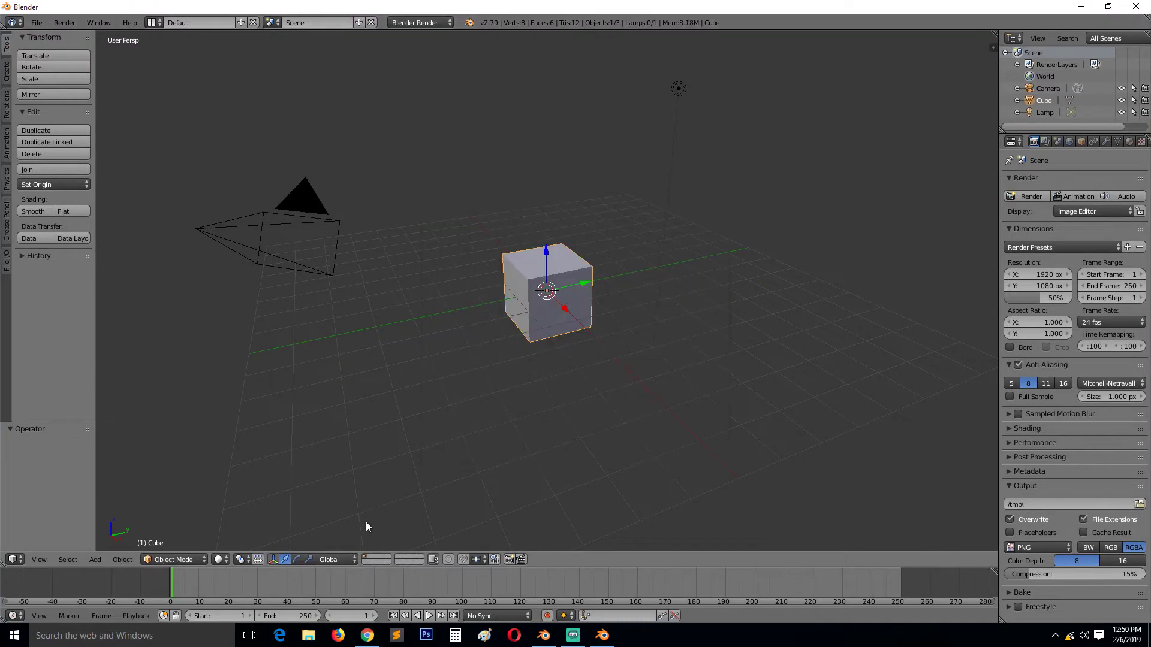
Step: Turn on automatic keyframing in the timeline and make Location the active keying set
left_click(519, 617)
left_click(642, 464)
left_click(567, 617)
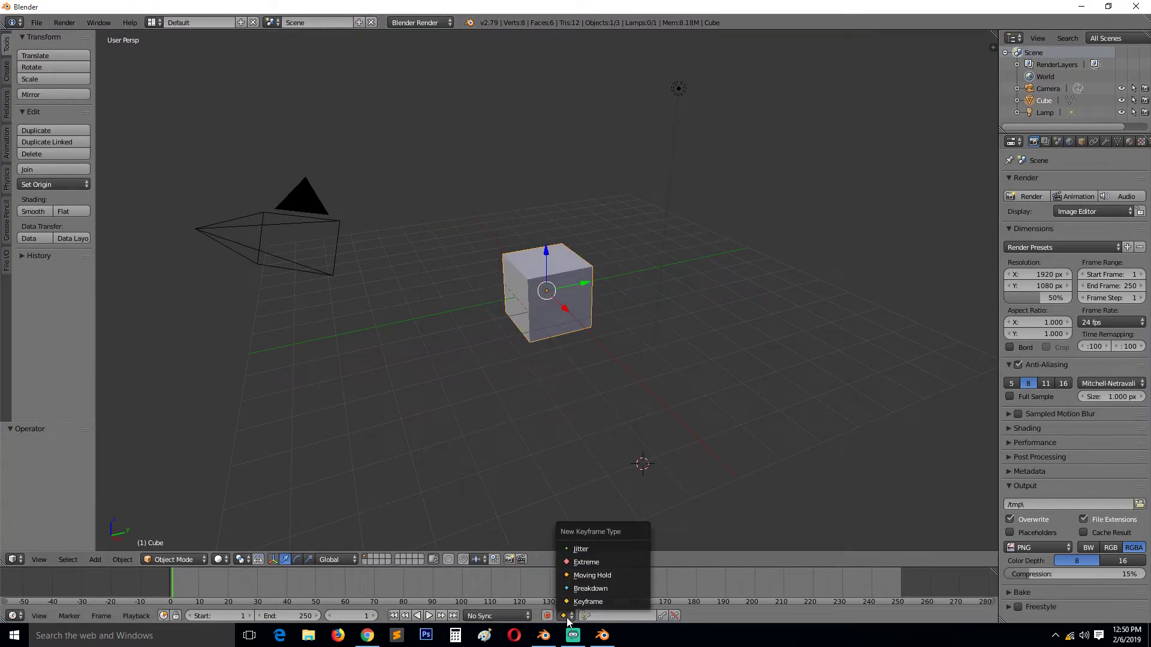
left_click(571, 446)
left_click(605, 616)
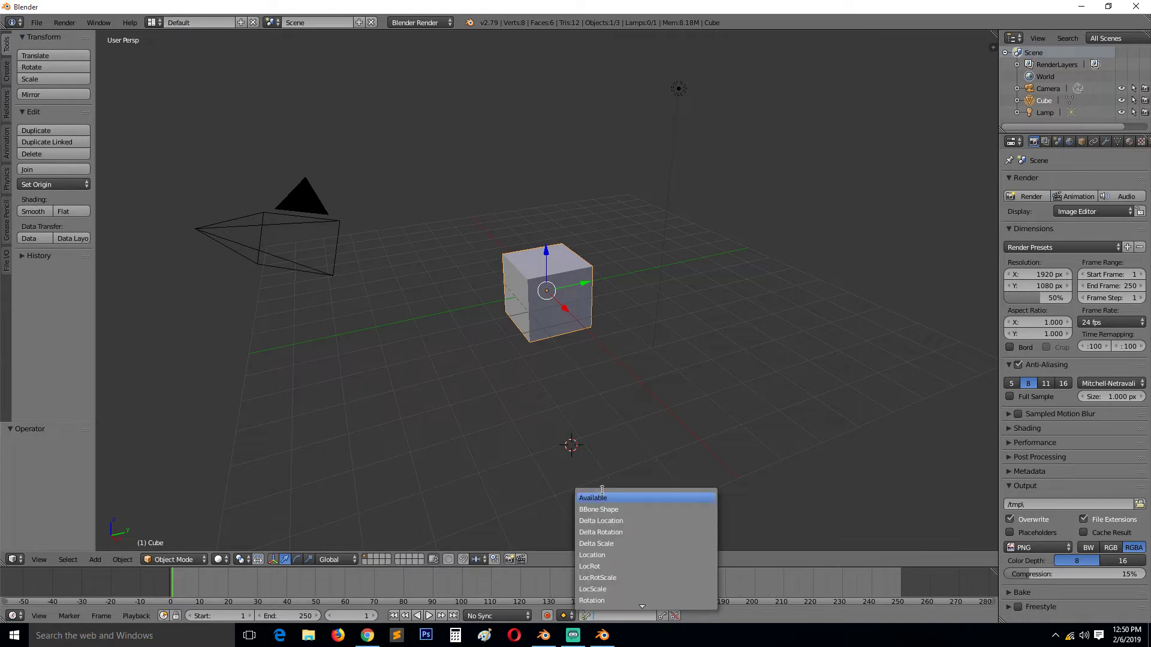
left_click(607, 615)
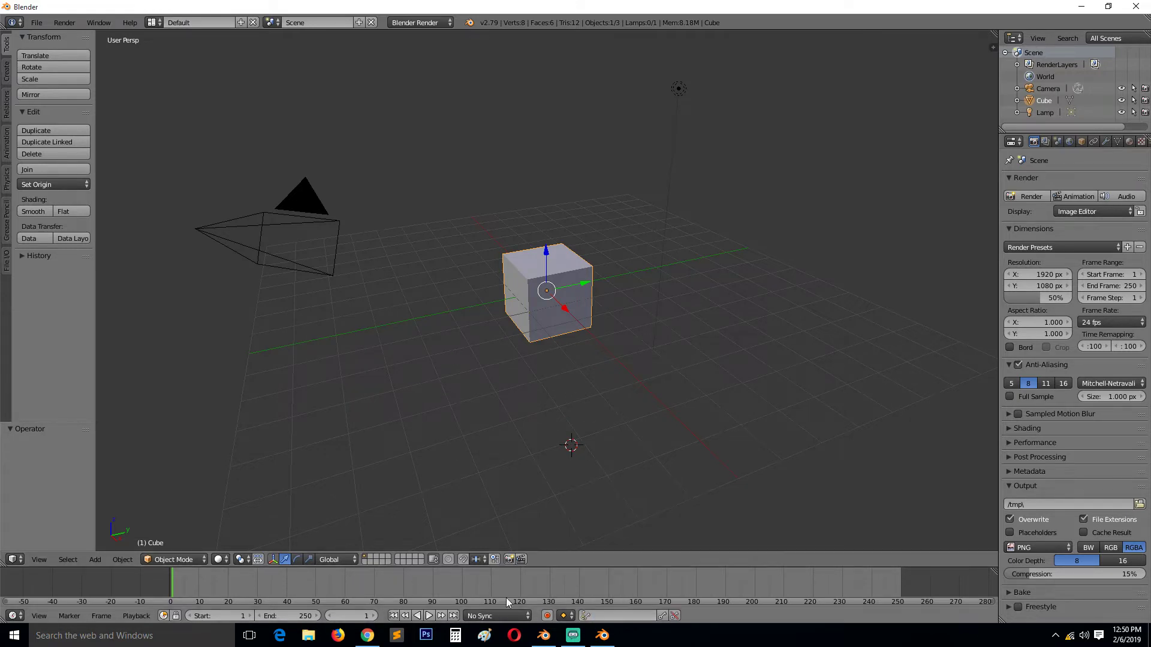
left_click(548, 615)
left_click(609, 616)
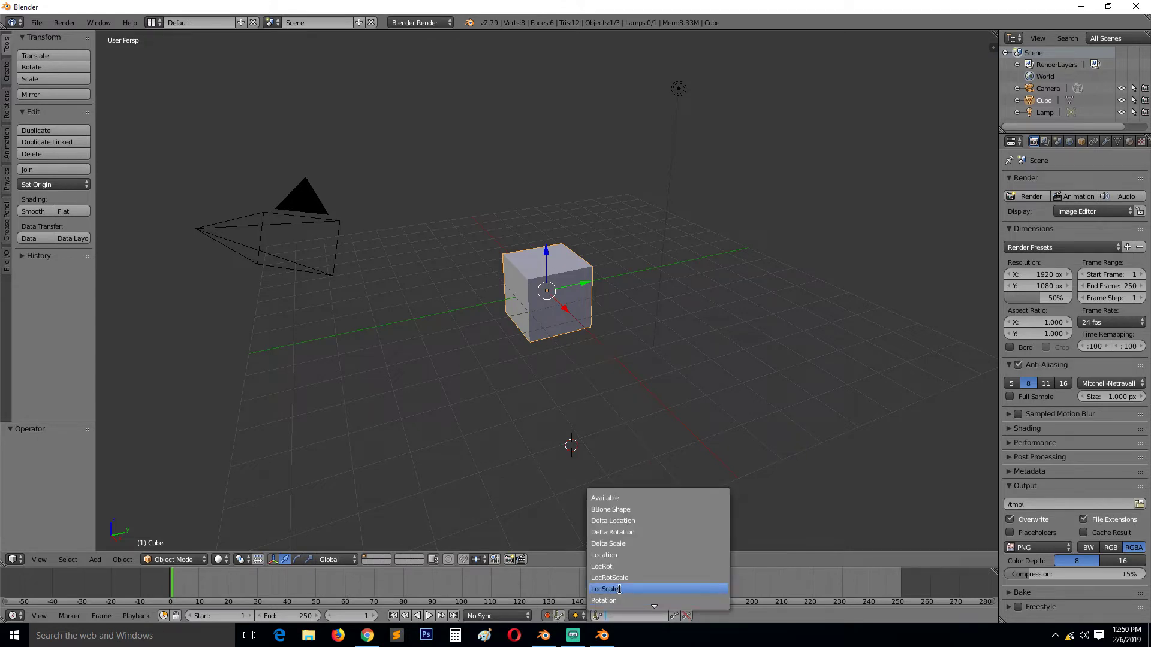
left_click(604, 554)
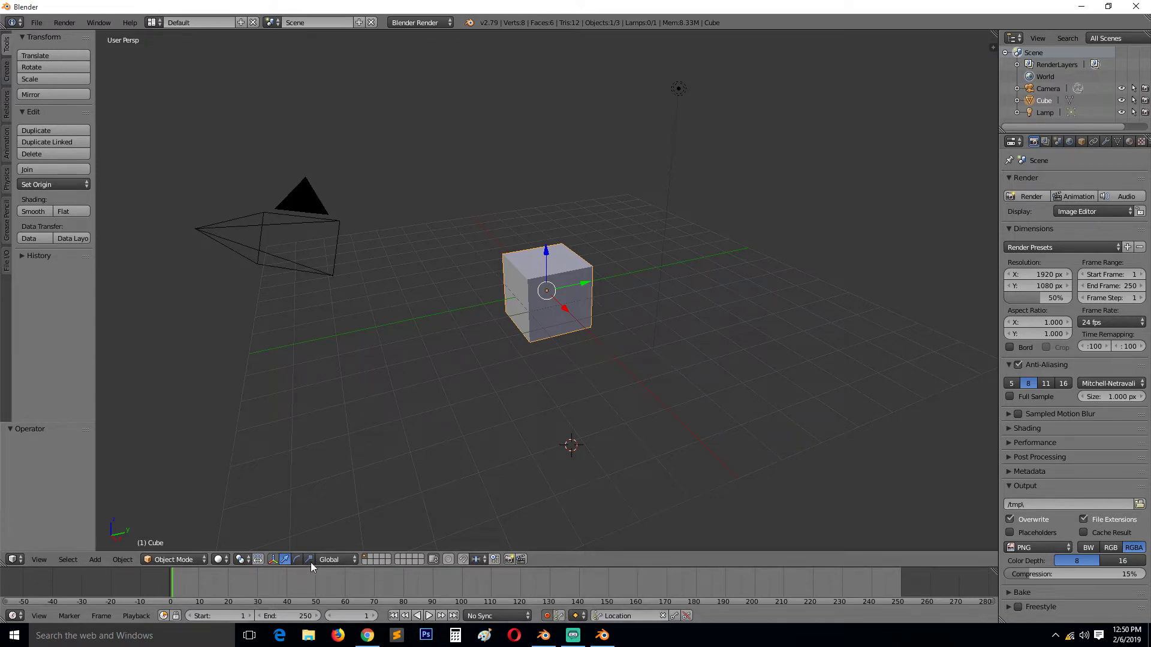
Step: Key the cube at frame 1 with a zero move, and trackball-rotate it by about -59° and 111° at frame 40
key("g")
left_click(336, 556)
left_click(287, 582)
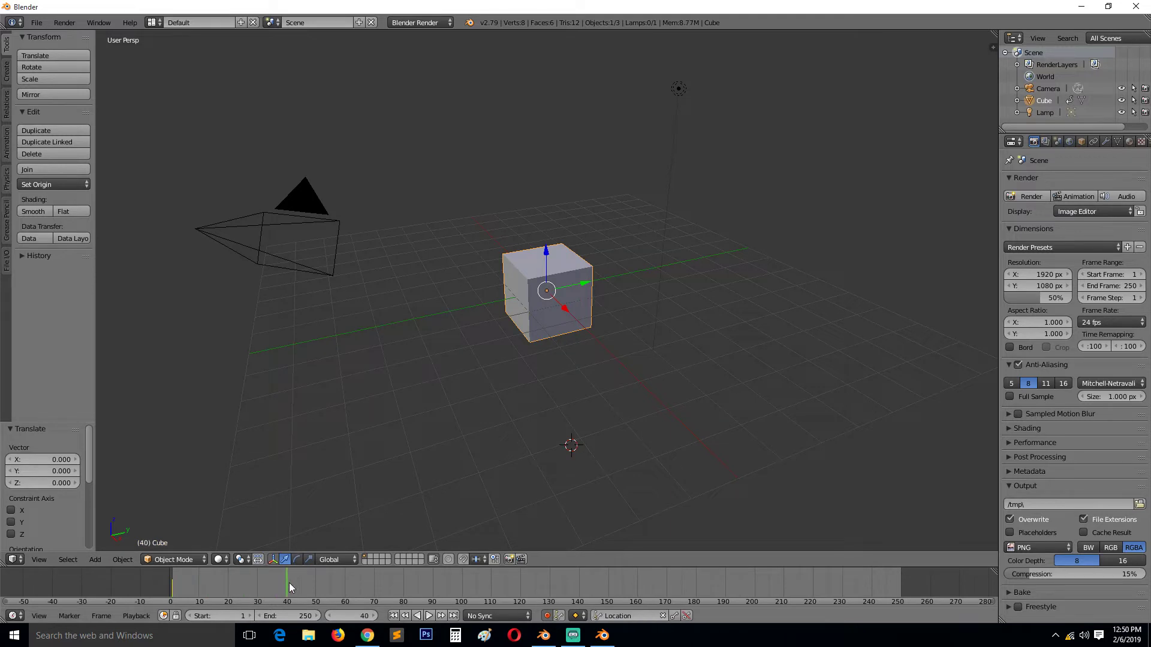
key("r")
key("r")
left_click(634, 300)
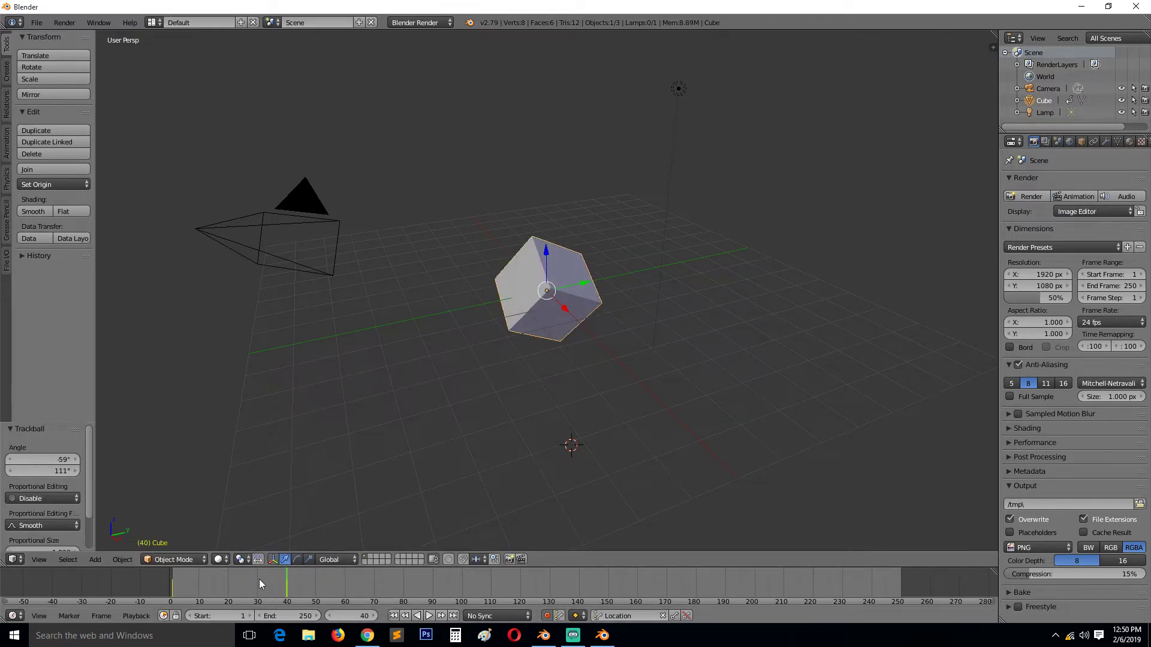
left_click_drag(259, 579, 182, 581)
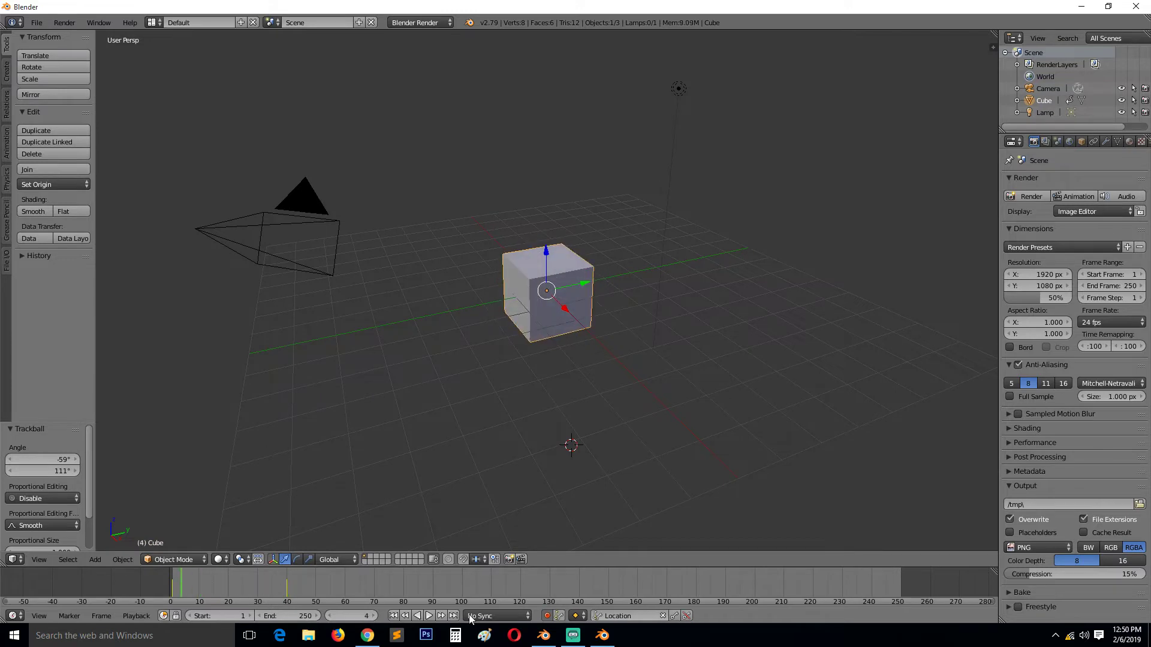
Step: Insert a keyframe for the active Location keying set at frame 4
left_click(621, 615)
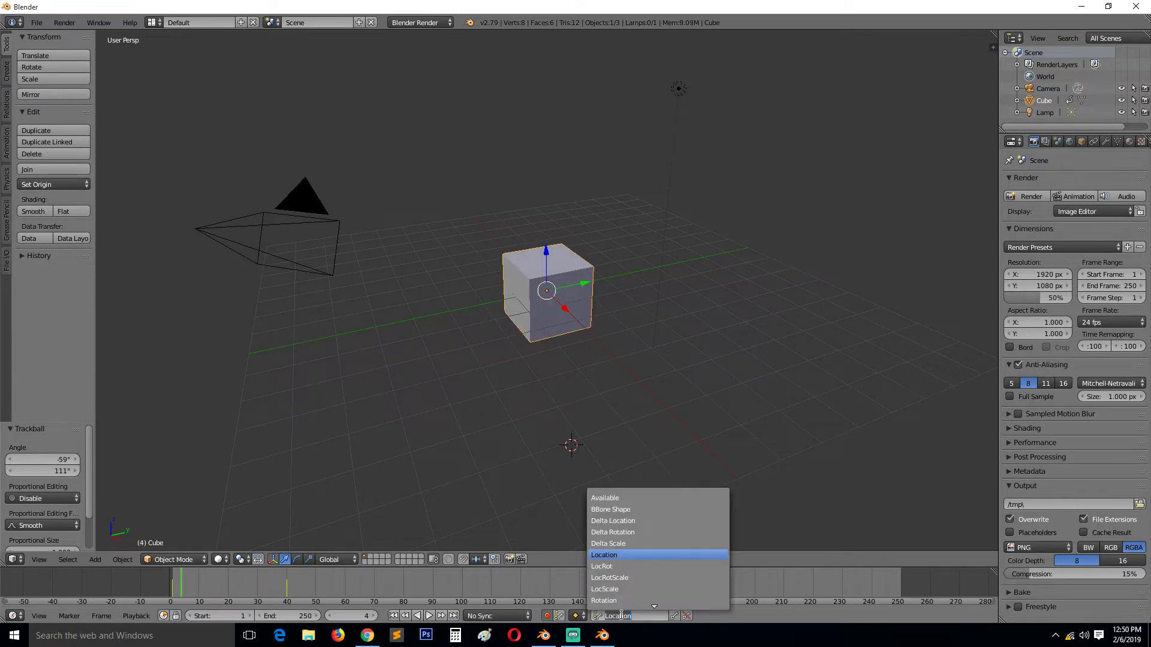
left_click(518, 405)
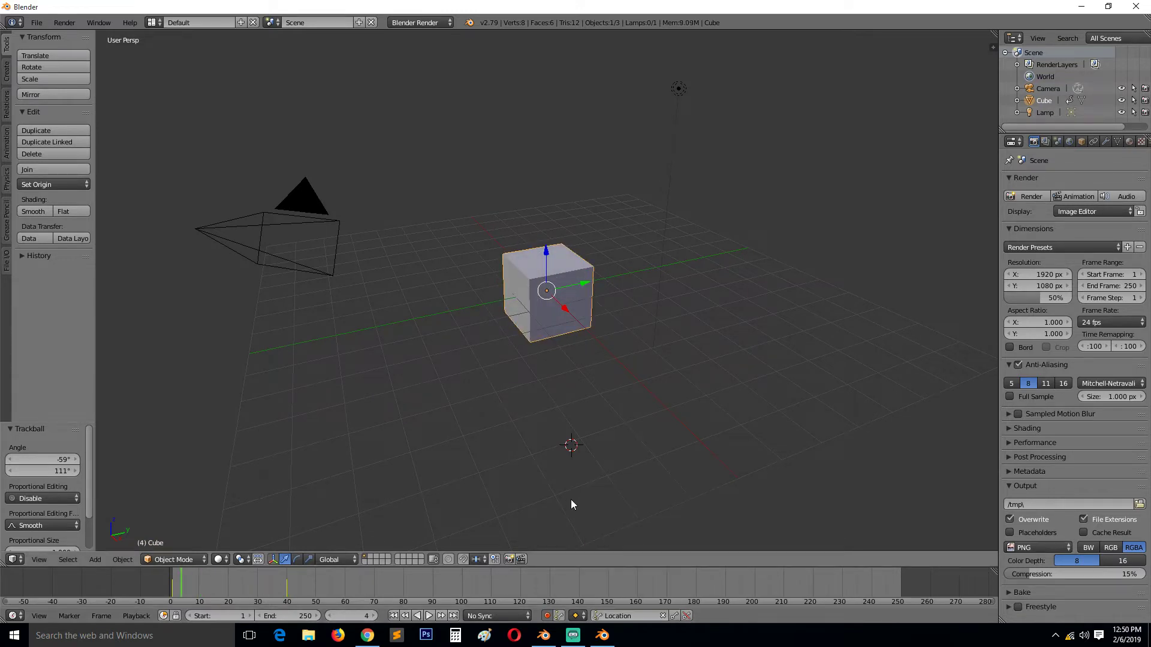
left_click(39, 616)
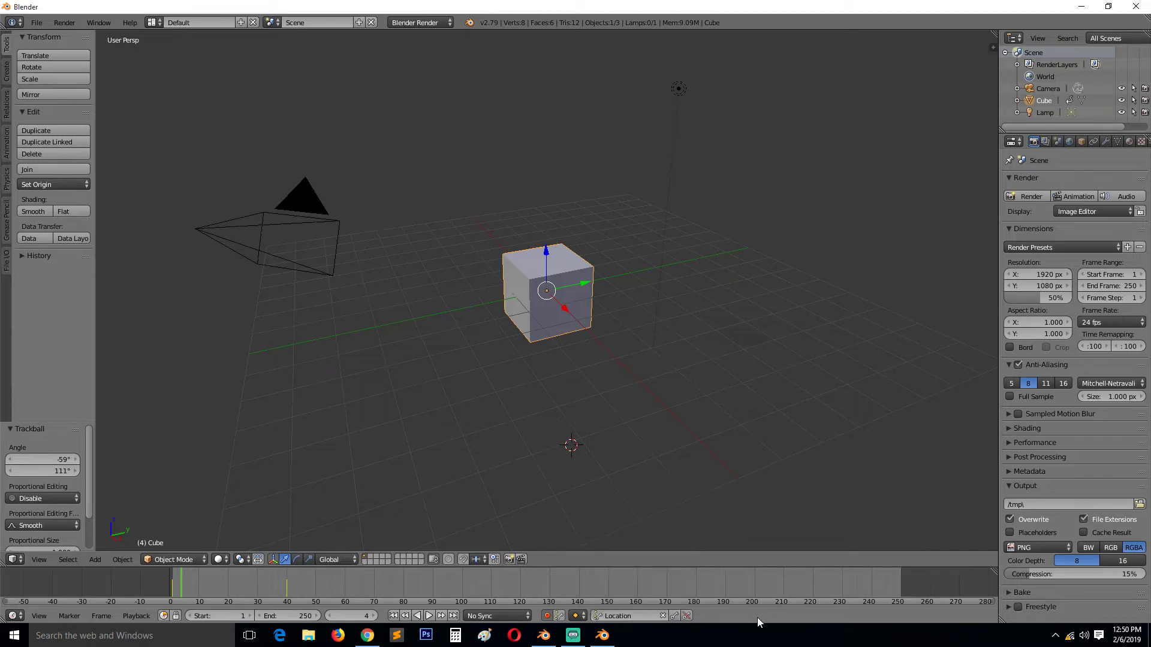
left_click(674, 618)
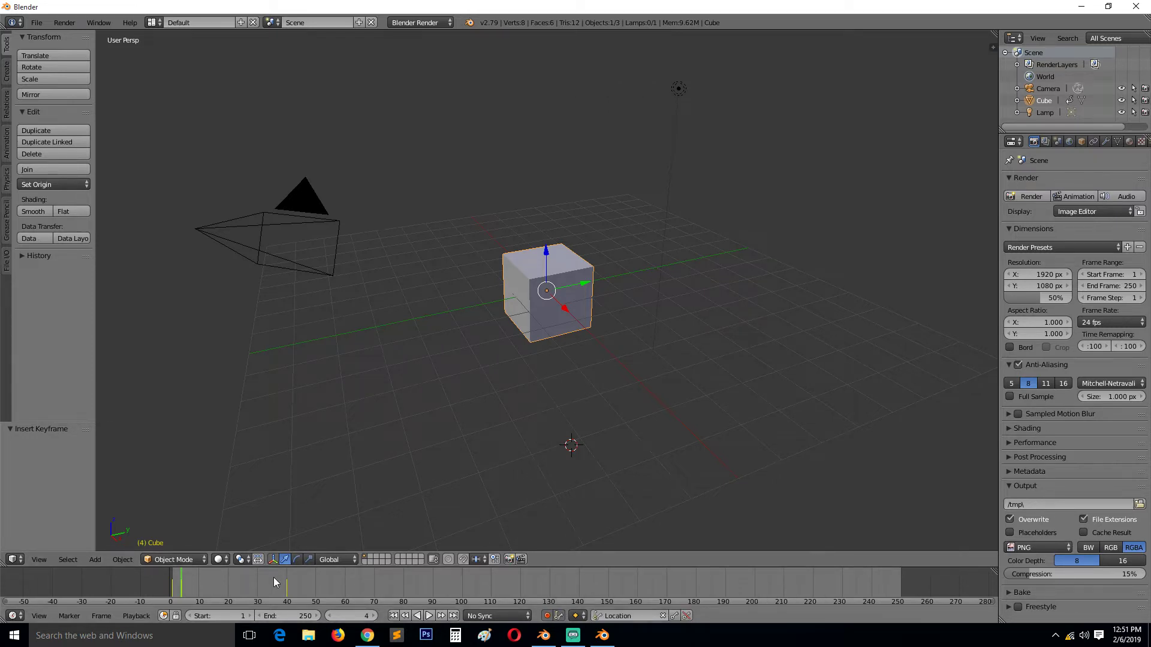
Step: Trackball-rotate the cube by about 8° and 118° at frame 26
left_click(245, 580)
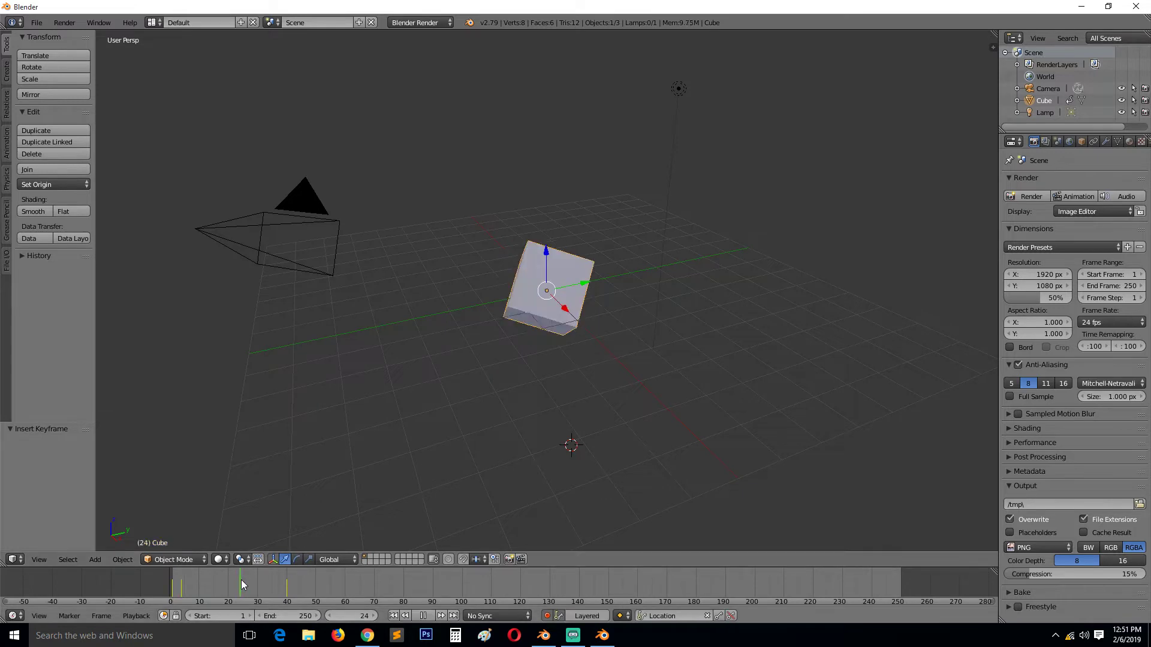
key("r")
key("r")
left_click(579, 449)
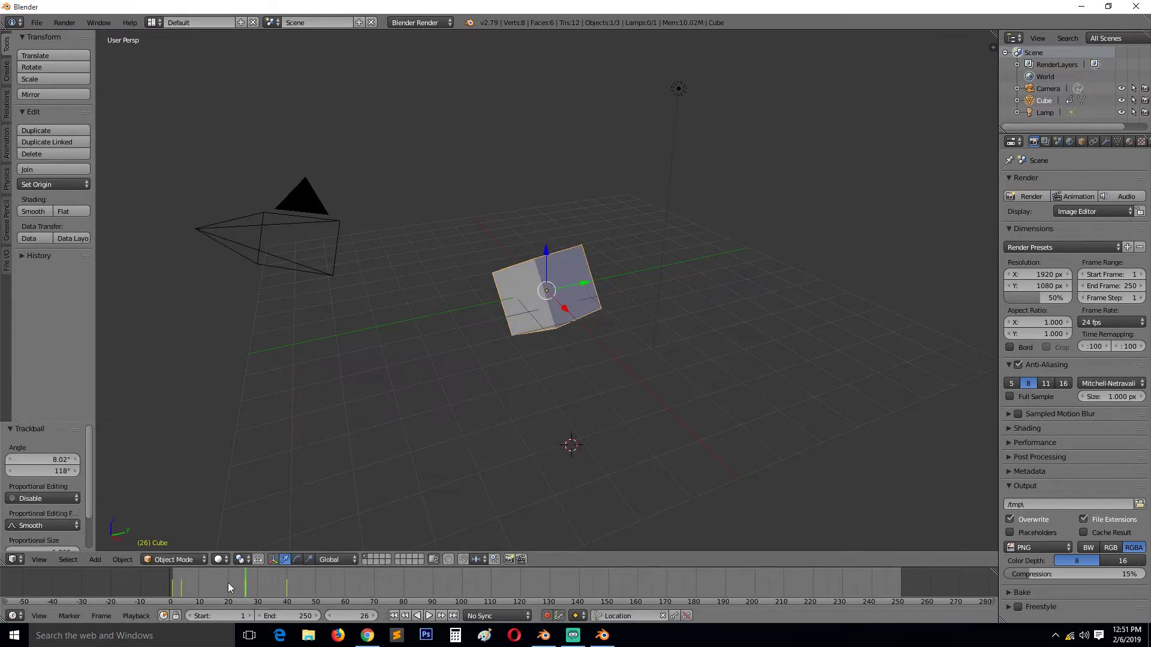
Step: Scale the cube up by about 2.51 at frame 33
key("alt+a")
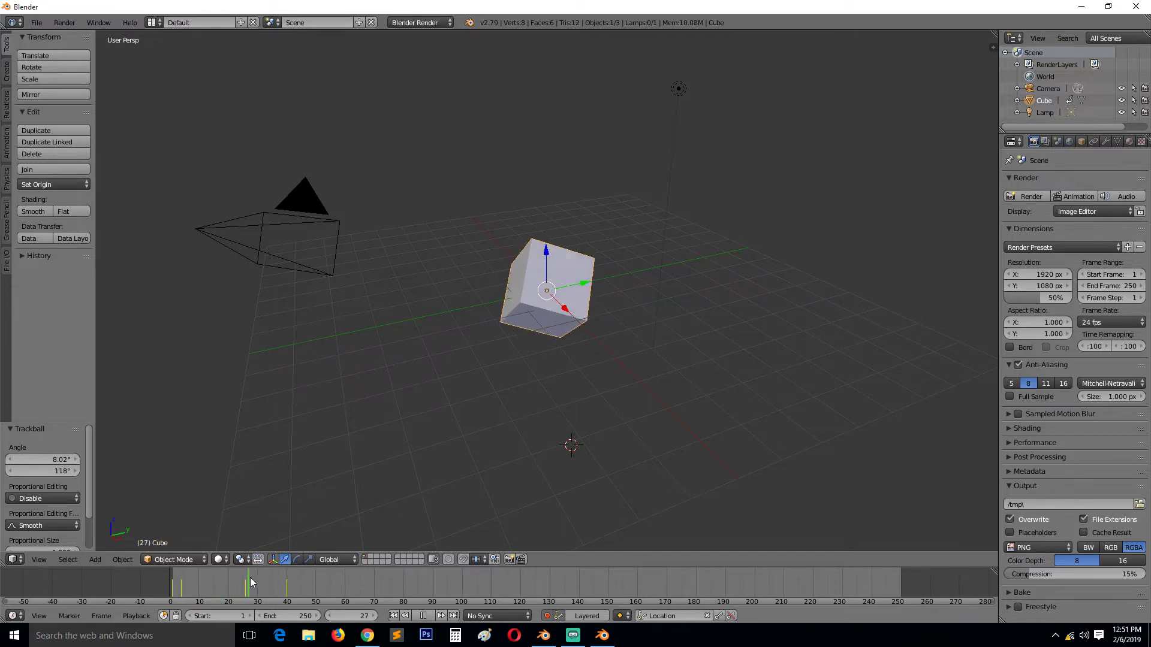
key("alt+a")
key("s")
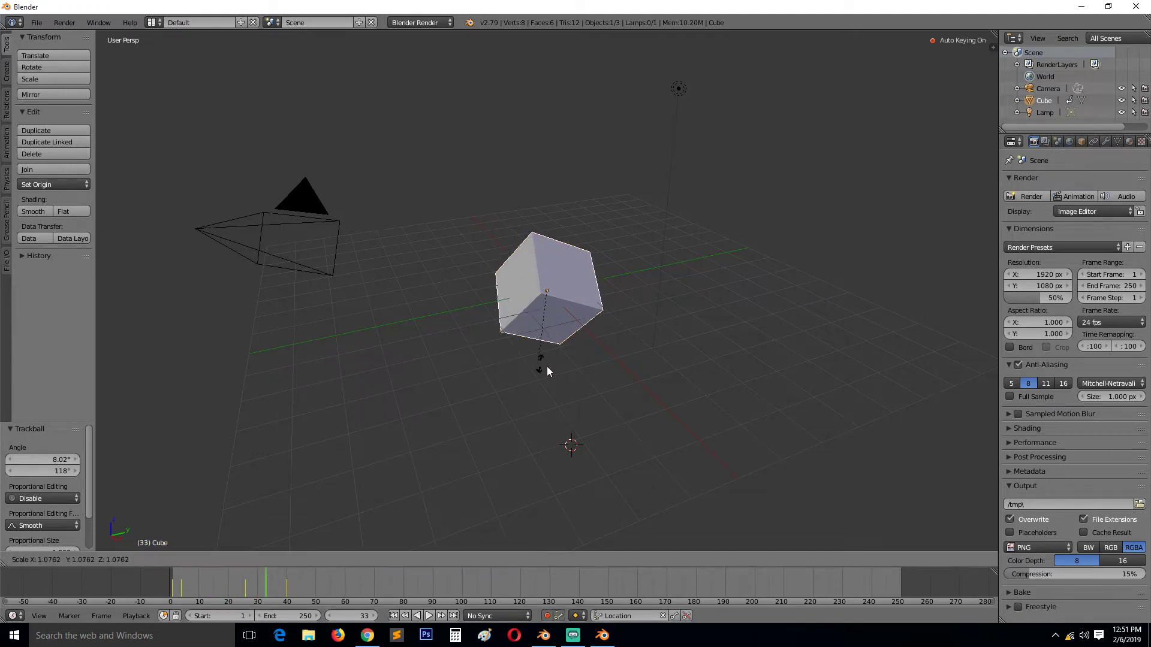
left_click(649, 424)
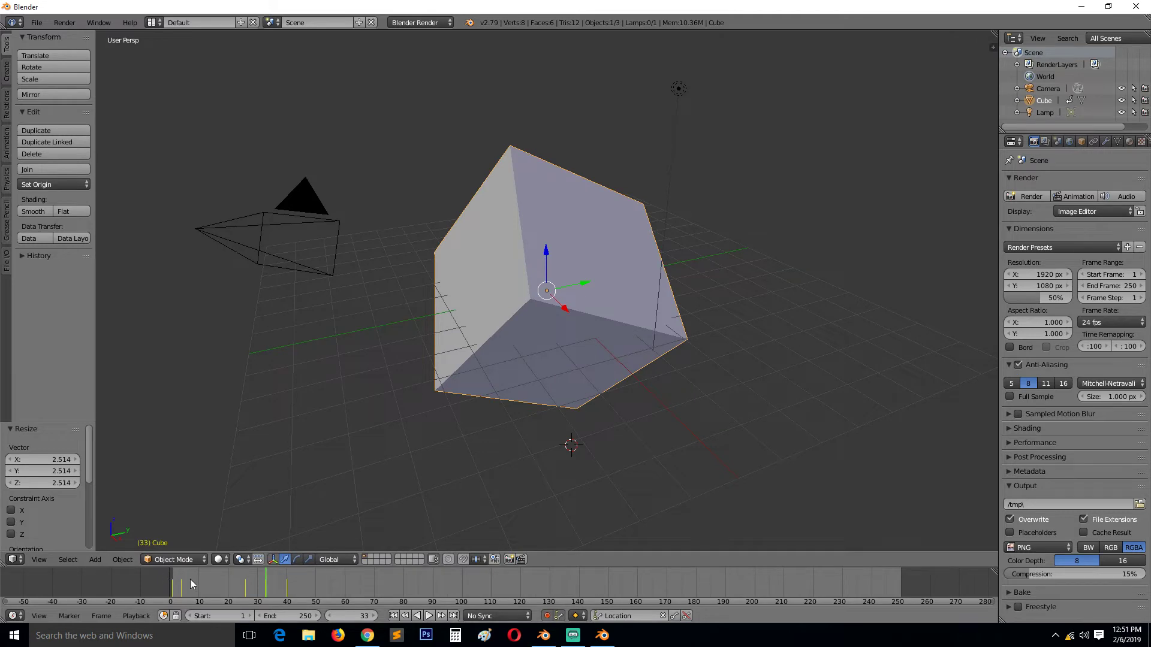
Step: Scale the cube up by about 3.17 at frame 14
left_click_drag(191, 584, 279, 575)
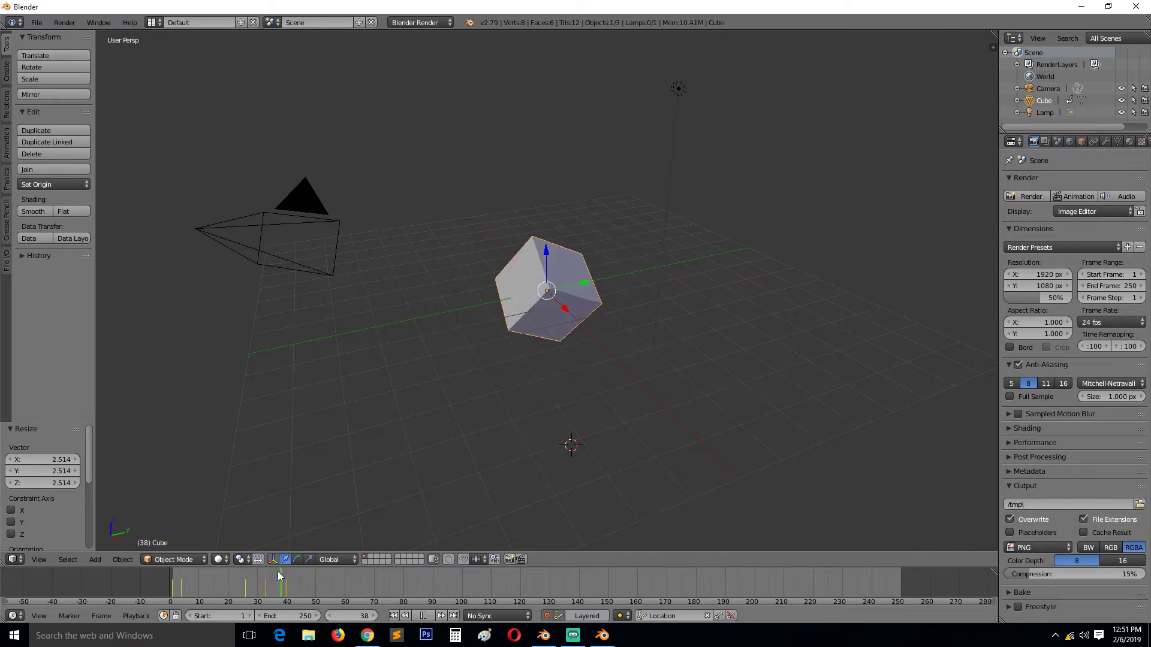
key("alt+a")
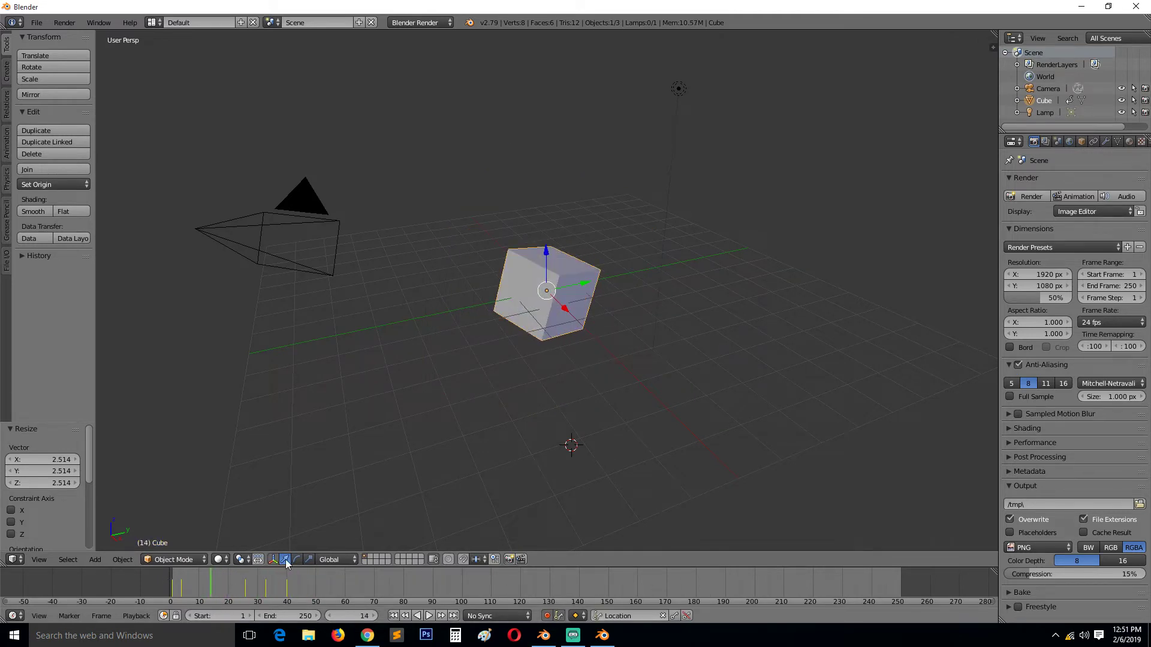
key("s")
left_click(635, 408)
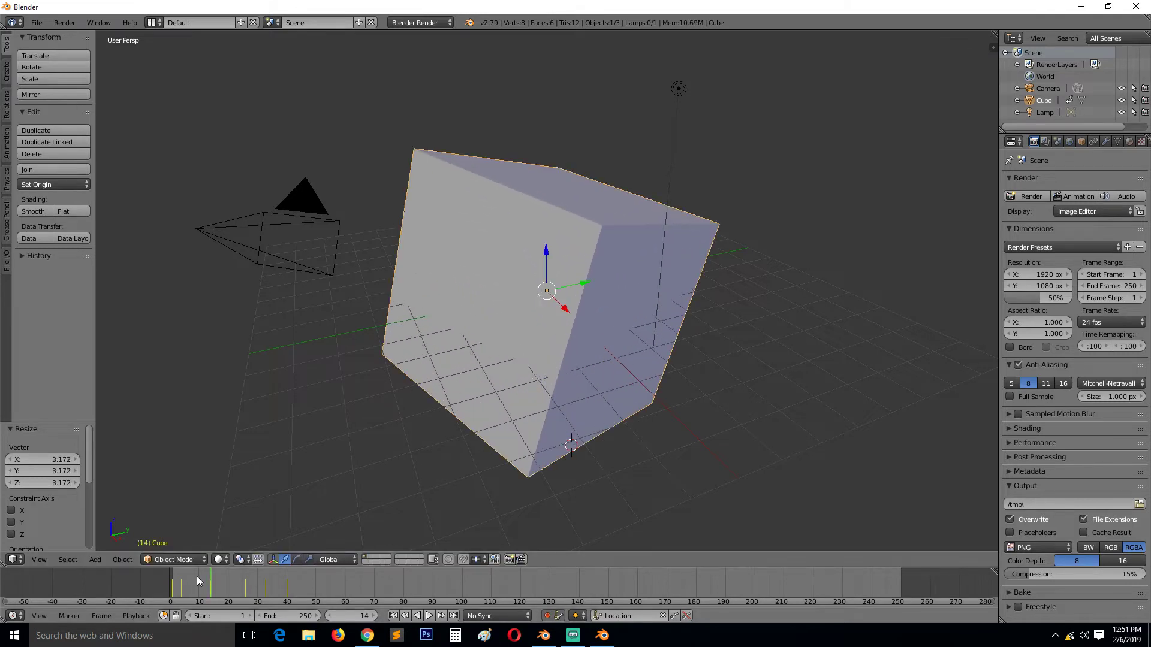
Step: Scale the cube by about -3.04 at frame 34
left_click_drag(196, 577, 269, 578)
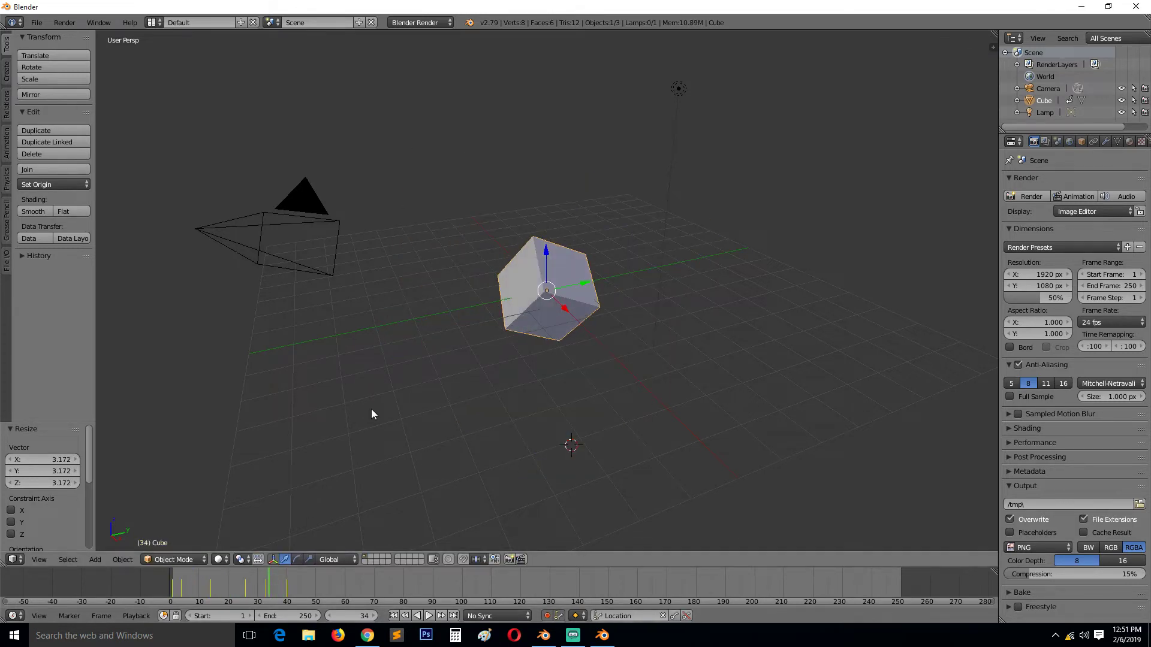
key("s")
left_click(688, 396)
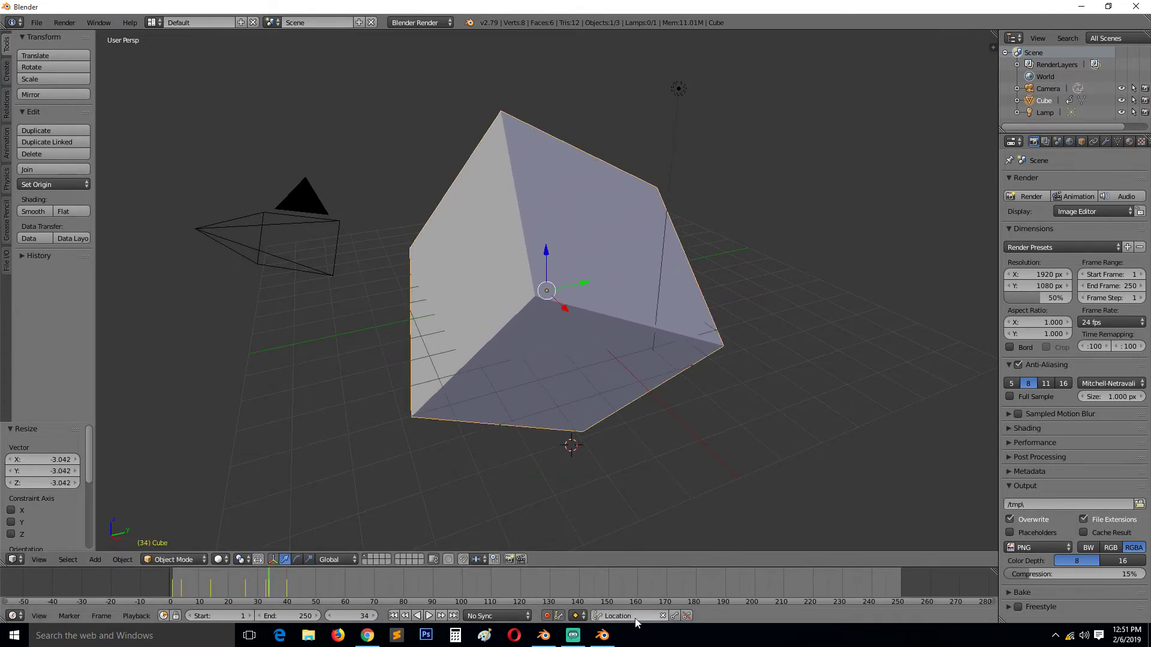
Step: Look through the keying sets and review the cube's animation in the timeline up to frame 23
left_click(623, 616)
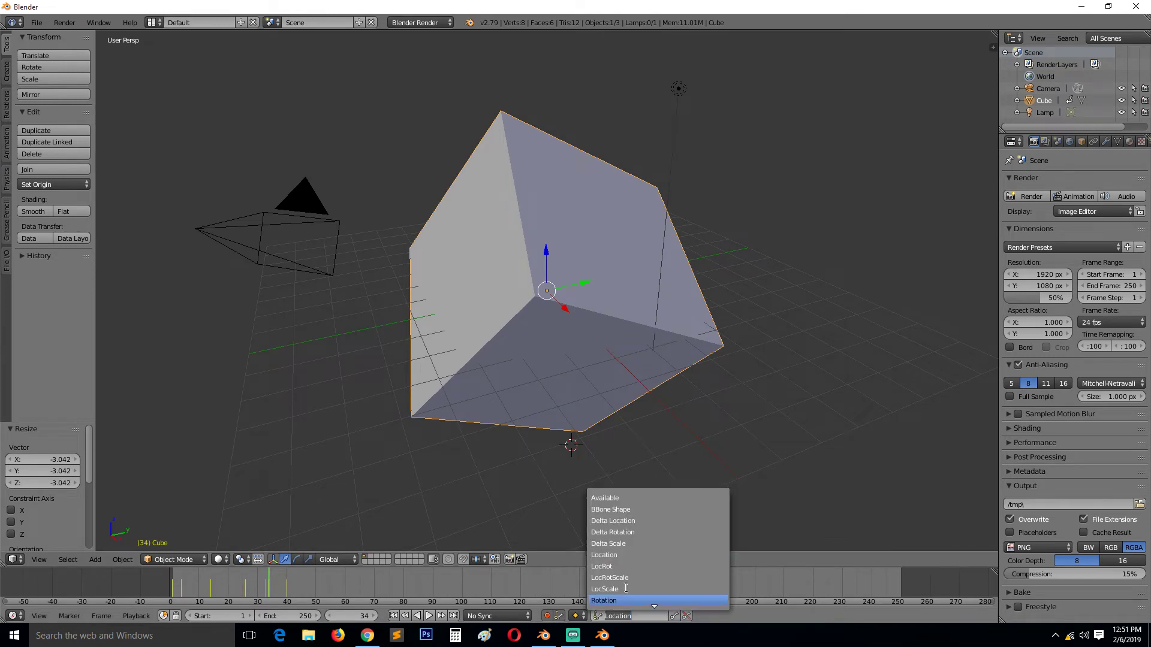
key("Escape")
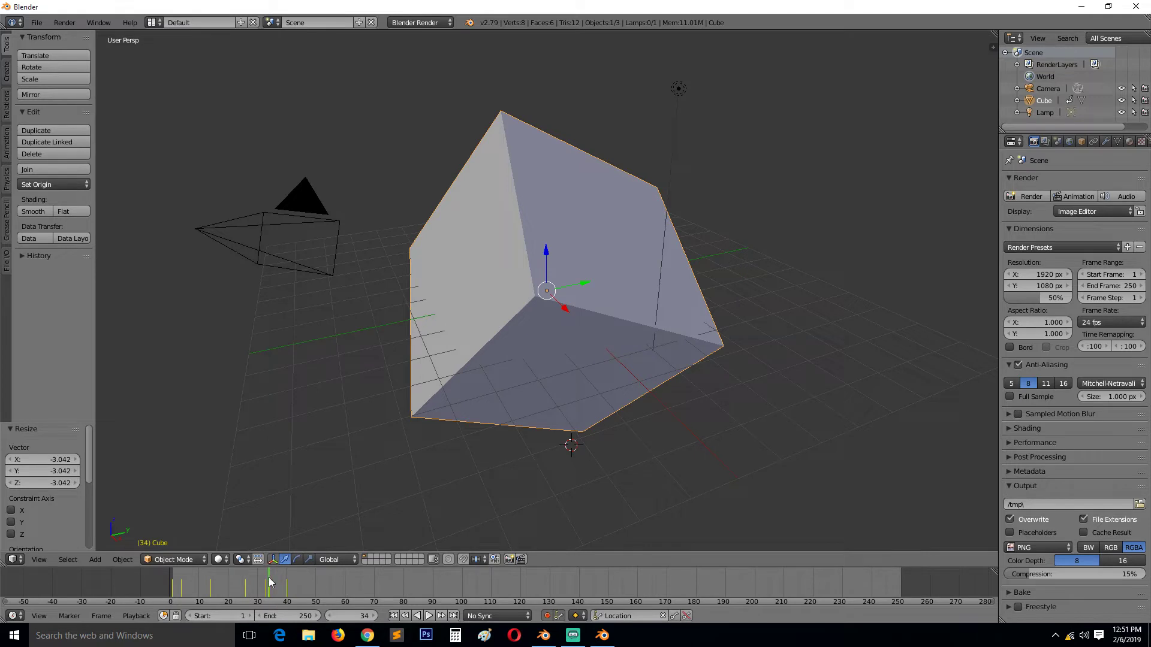
left_click(180, 586)
key("alt+a")
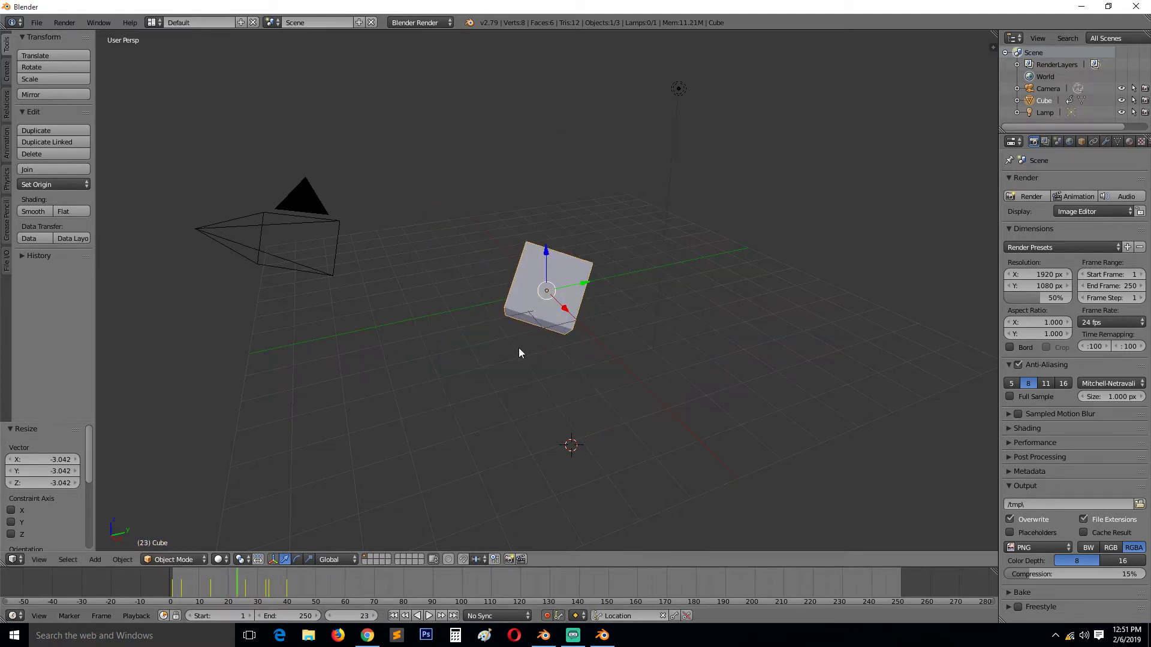
Step: Trackball-rotate the cube by about -87.1° and 117° at about frame 73, and scrub back to frame 60
left_click_drag(297, 582, 336, 588)
key("r")
key("r")
left_click(529, 406)
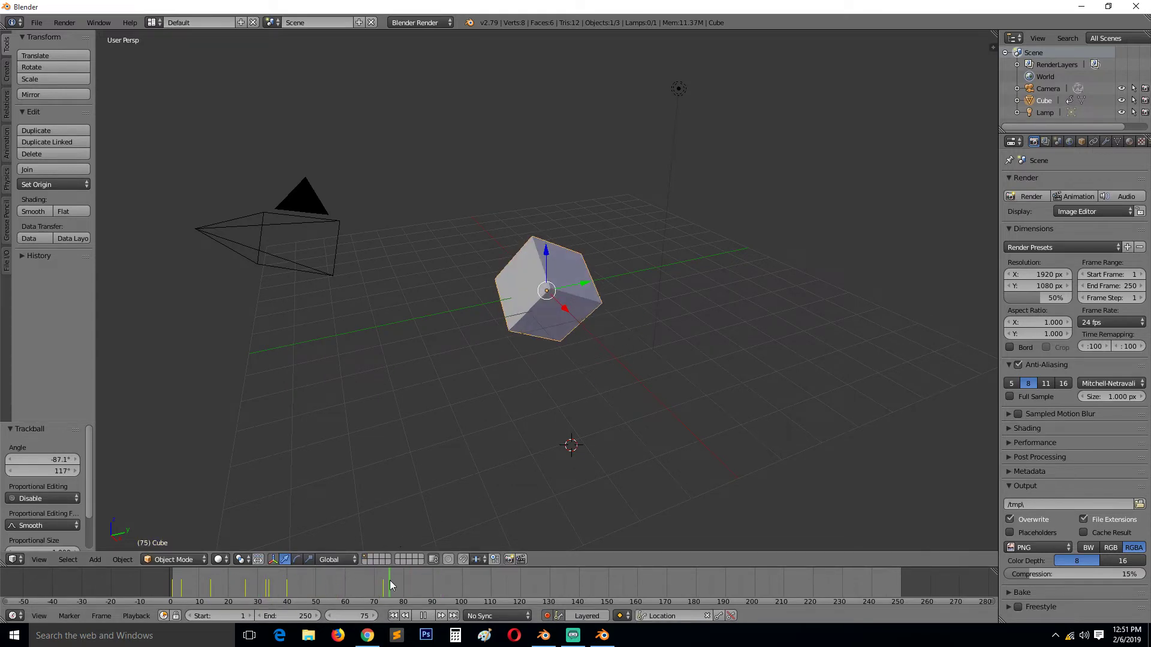
key("Escape")
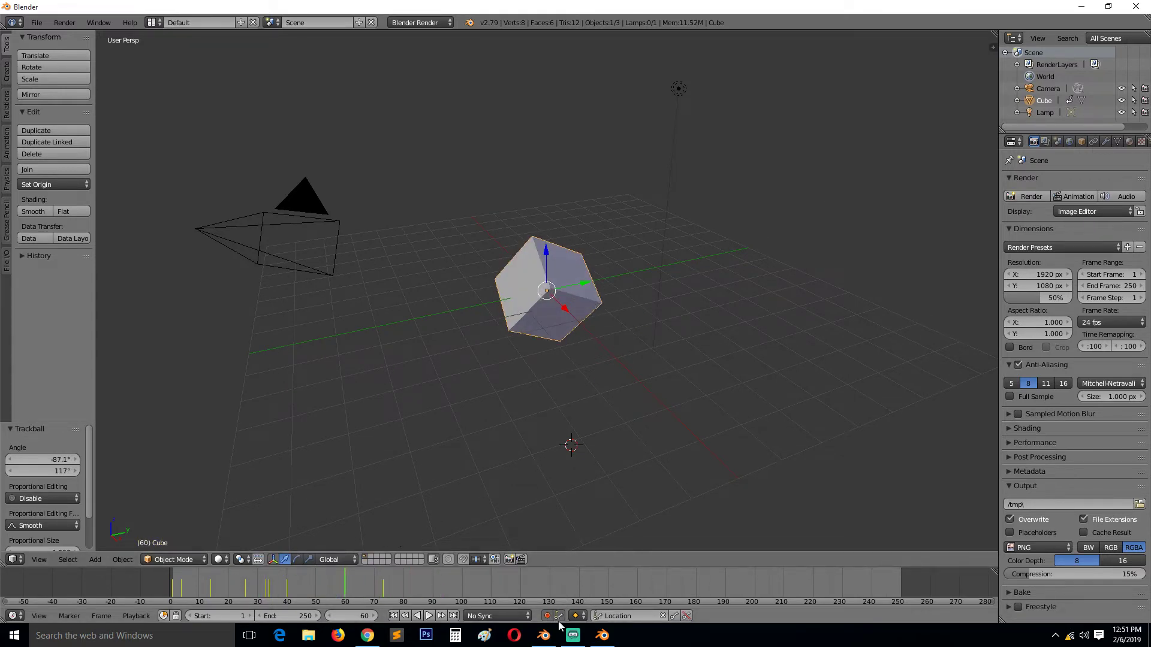
Step: Choose Location as the active keying set, and quit Blender 2.79 without saving to return to Blender 2.80
left_click(624, 616)
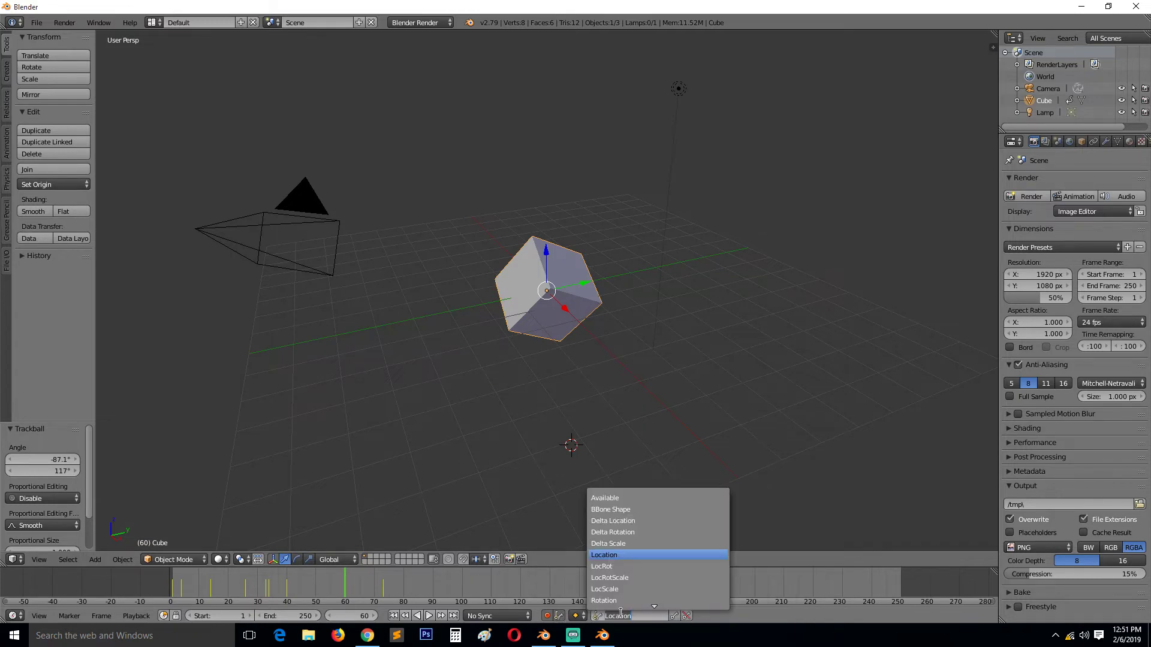
left_click(630, 554)
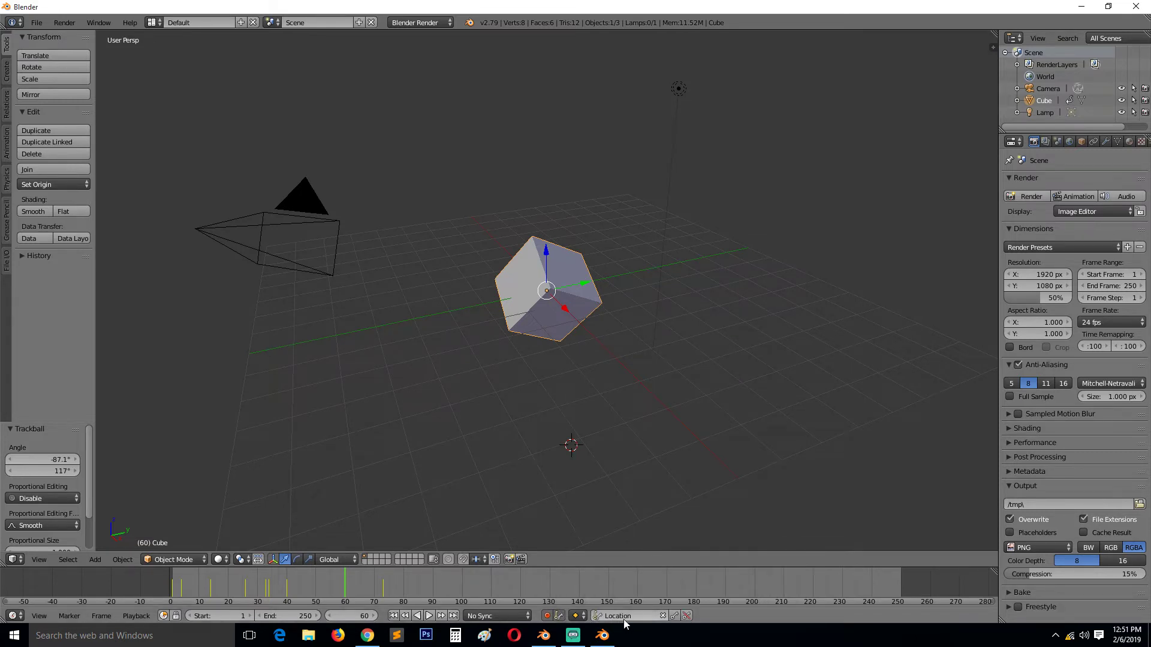
left_click(1136, 7)
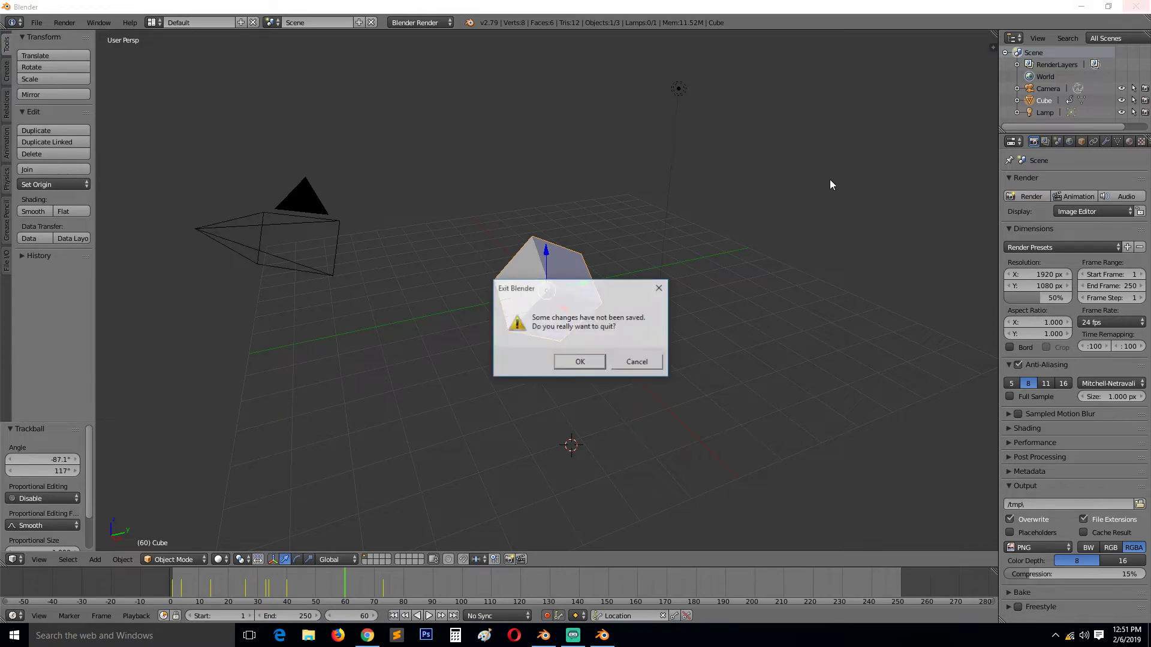
left_click(602, 362)
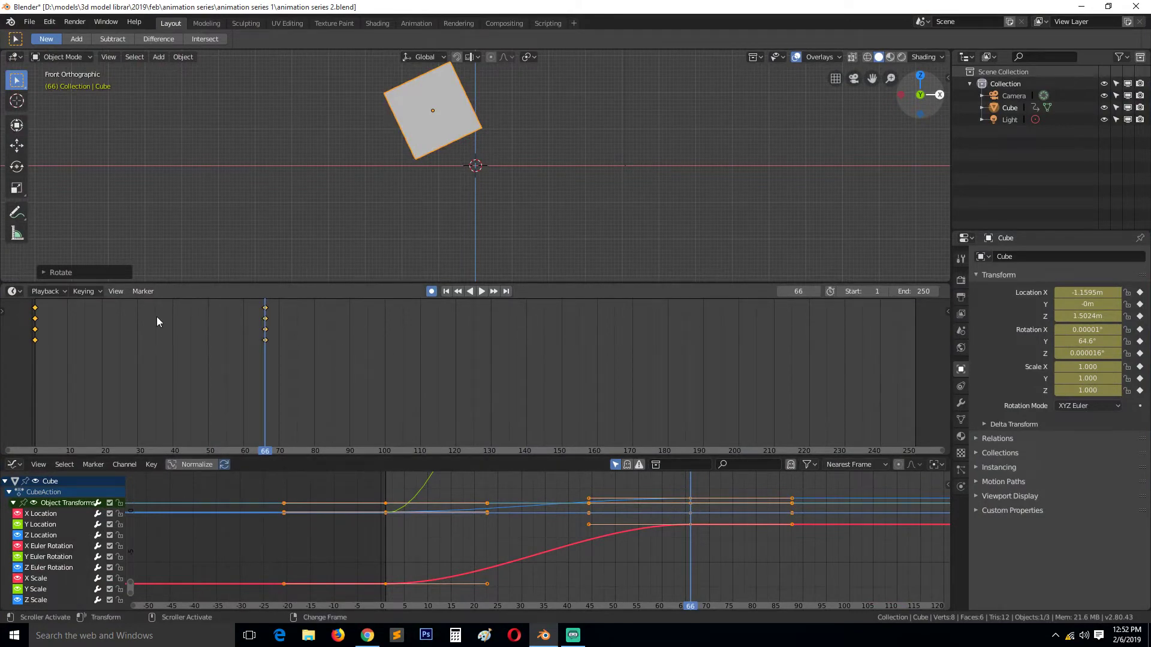
Step: Set the auto keyframing mode to Add & Replace and restrict it to the active keying set
left_click(99, 293)
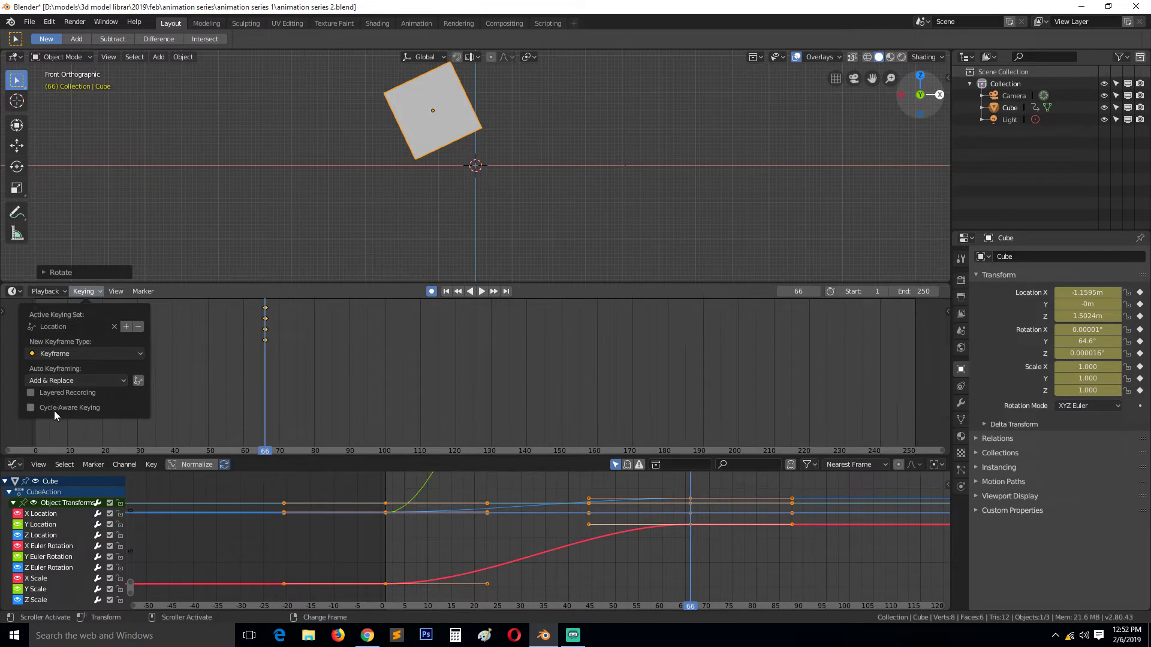
left_click(67, 382)
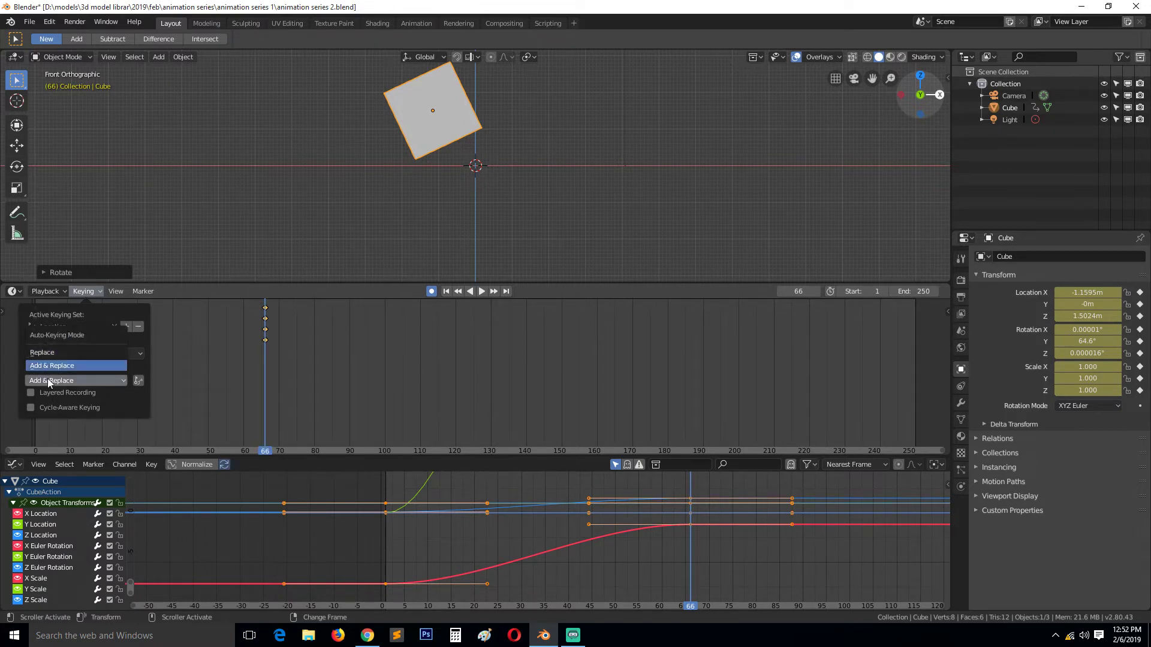
left_click(65, 365)
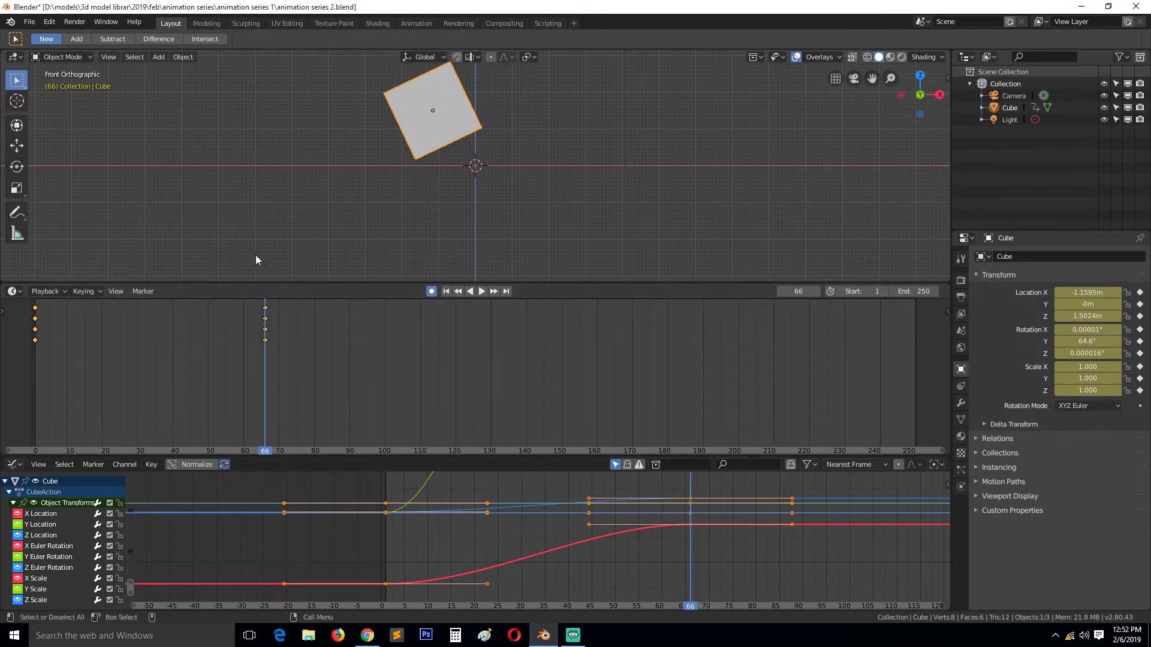
Step: Delete all of the cube's keyframes, at frame 66 and at the start of the timeline
left_click(47, 332)
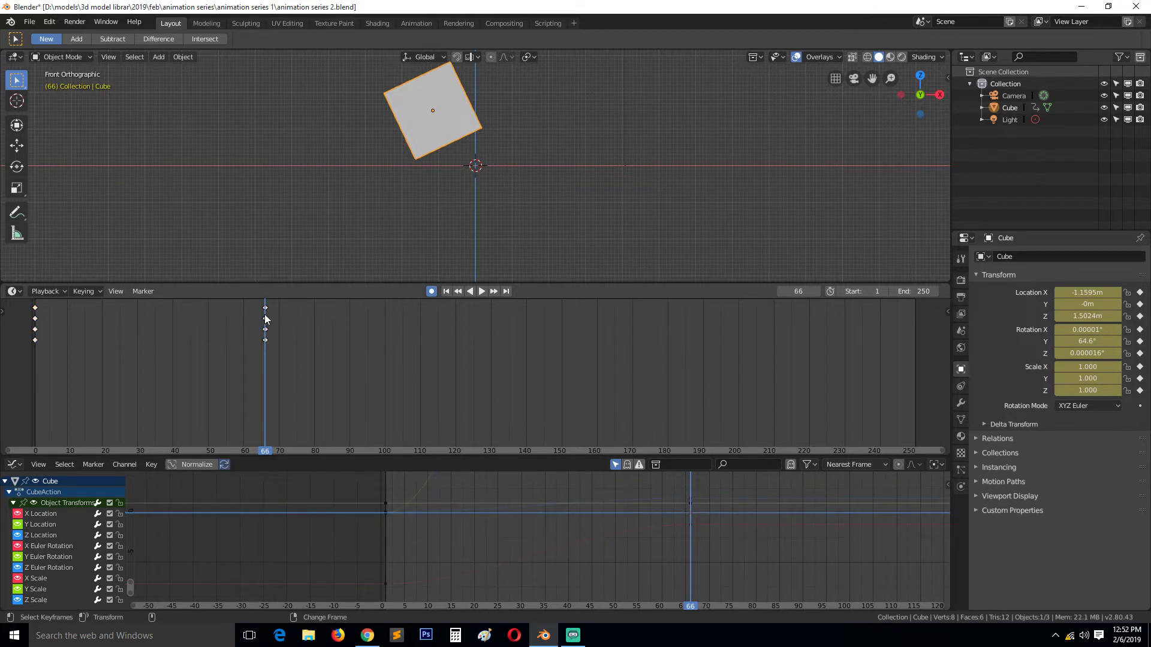
left_click(265, 318)
key("x")
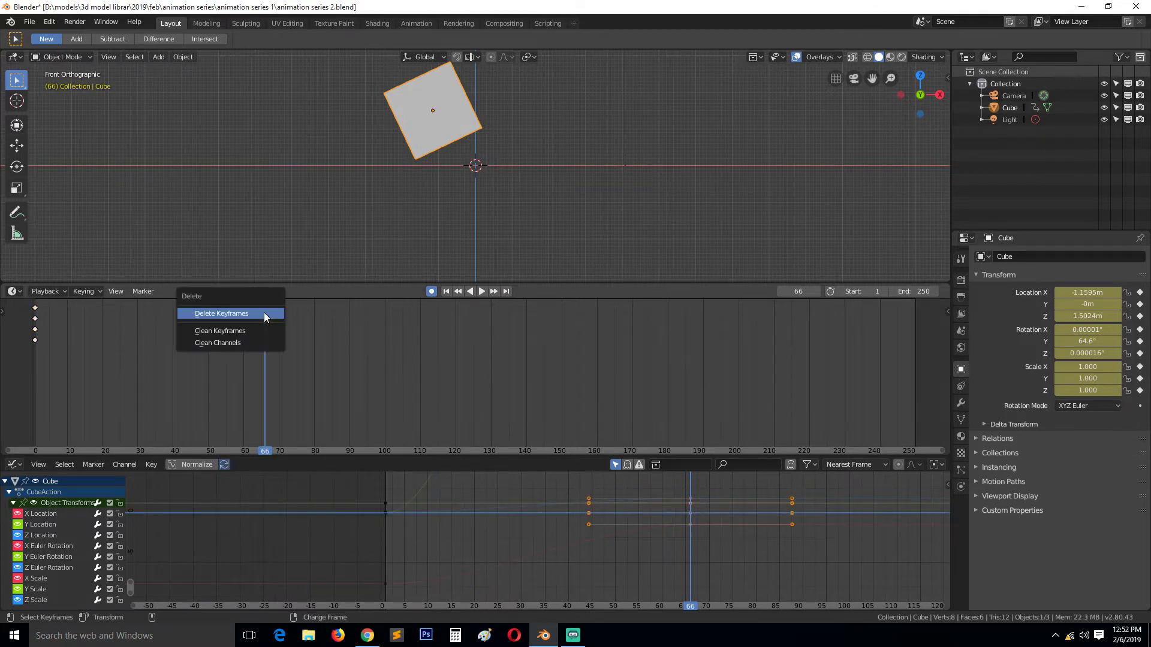
left_click(266, 318)
right_click(33, 314)
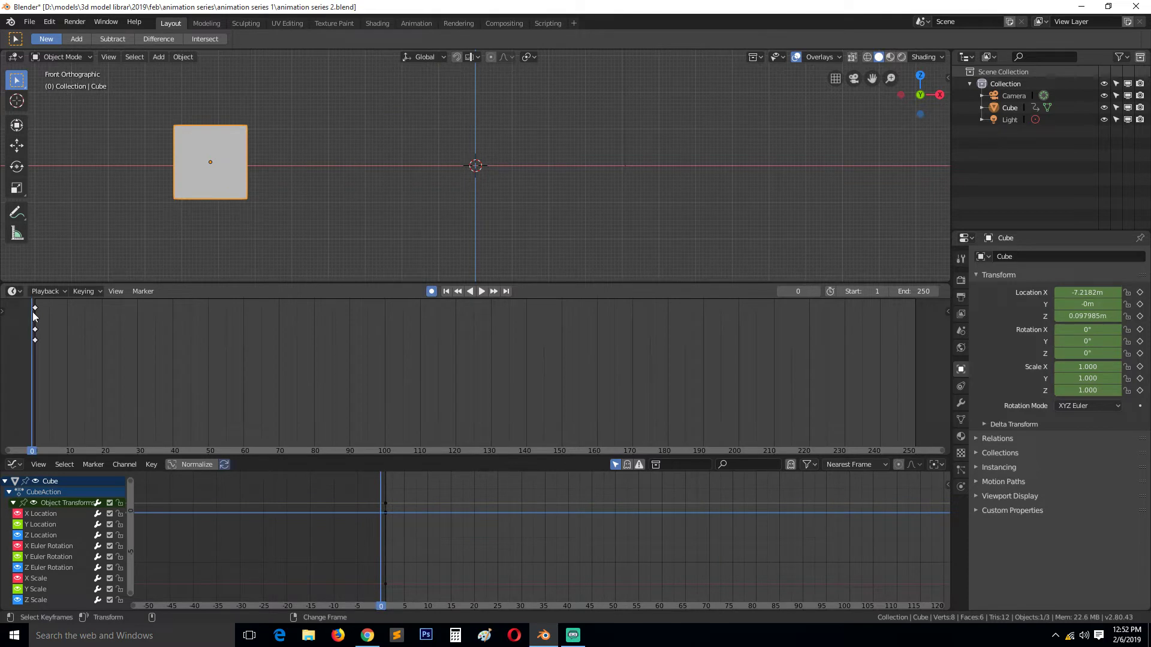
key("Delete")
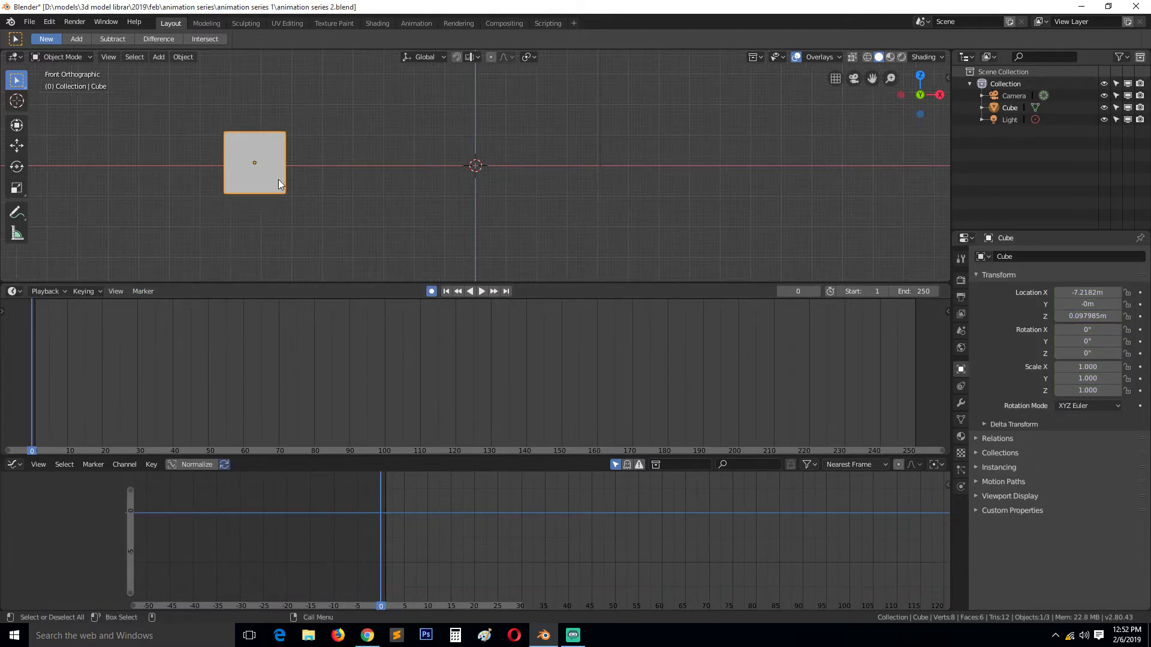
Step: Delete the cube, add a new cube at the origin, and scale it up to about 3.043
scroll(370, 182, "down", 4)
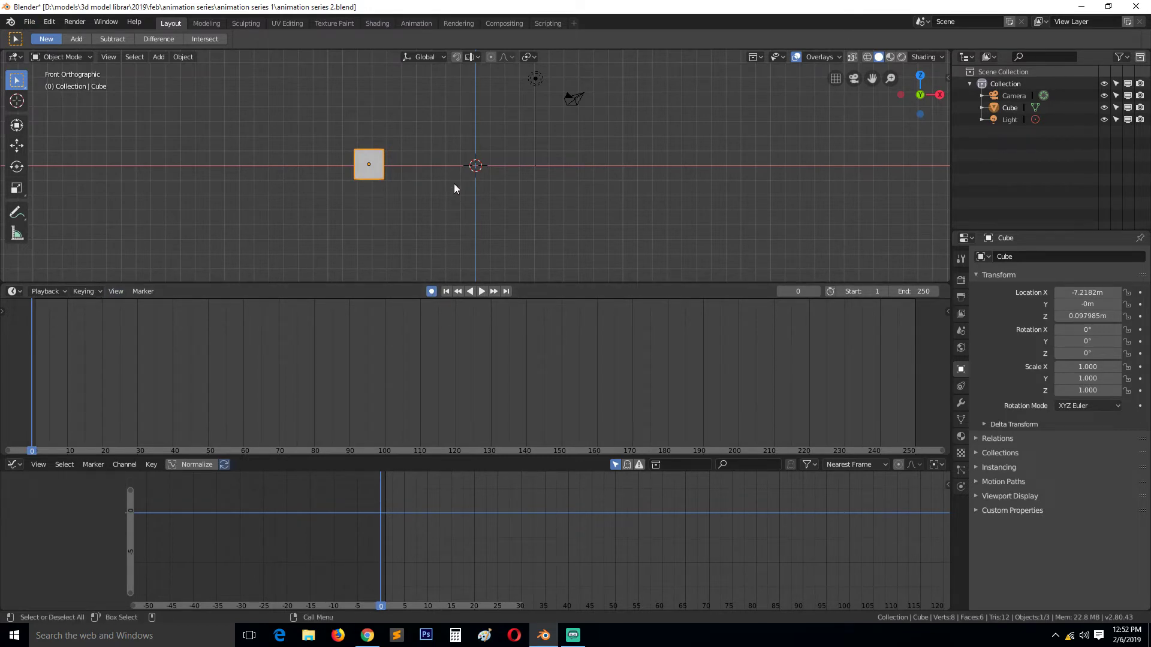
key("Delete")
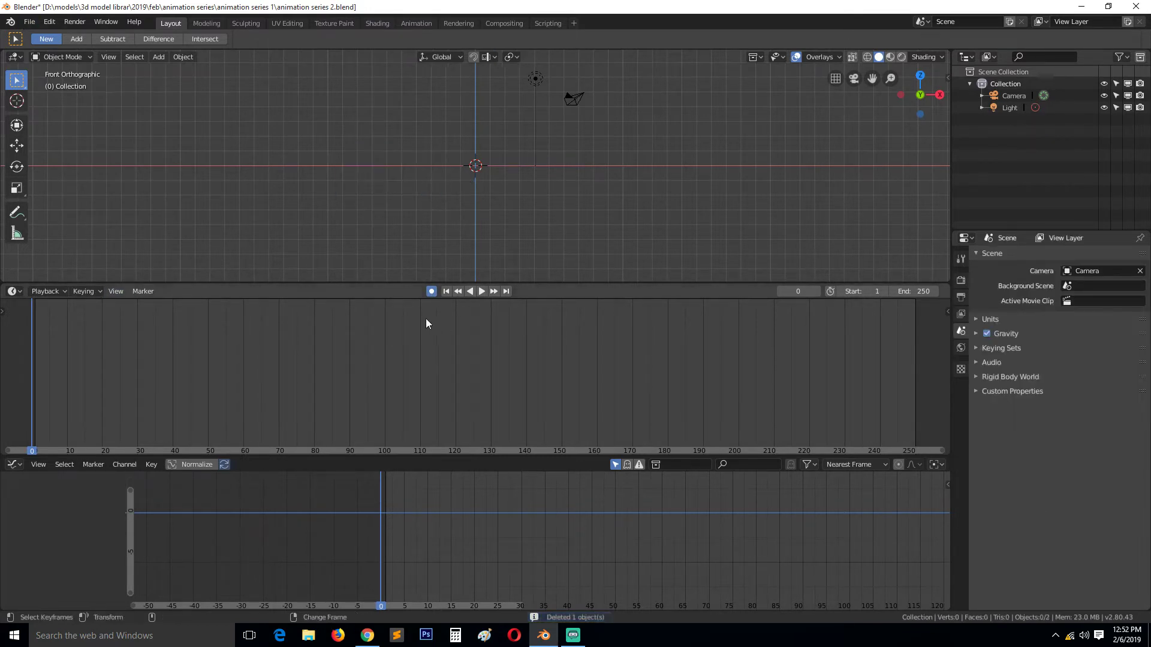
key("shift+a")
mouse_move(465, 139)
left_click(516, 156)
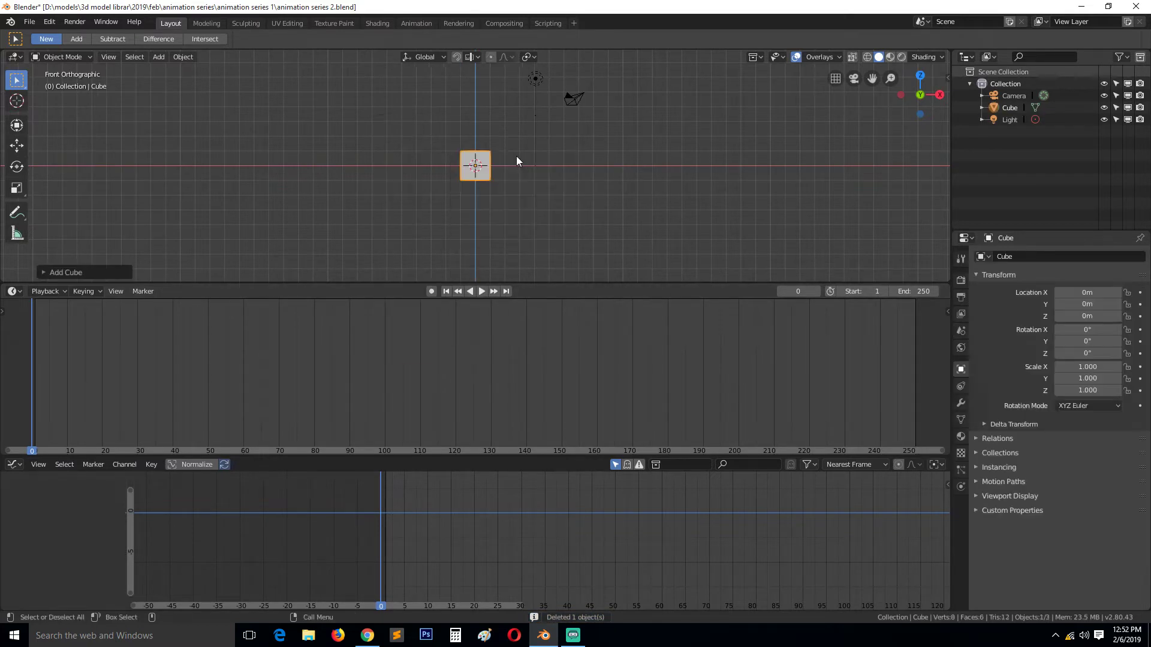
key("s")
left_click(548, 212)
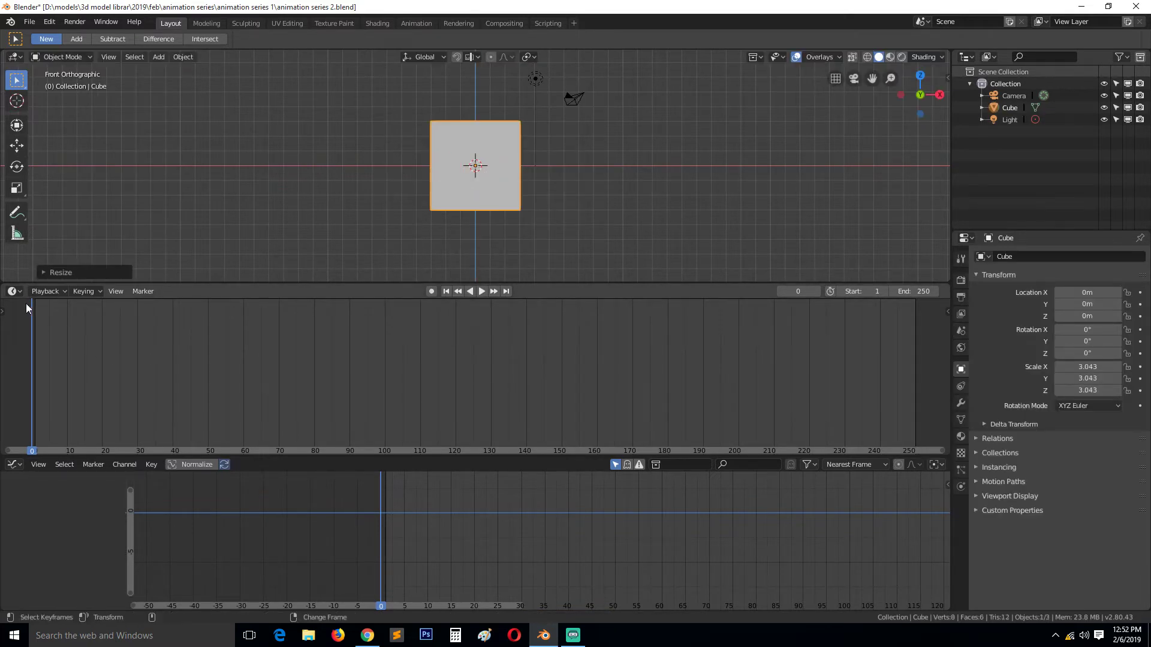
Step: Review the keying settings, including the active keying set and the new keyframe type
left_click(100, 291)
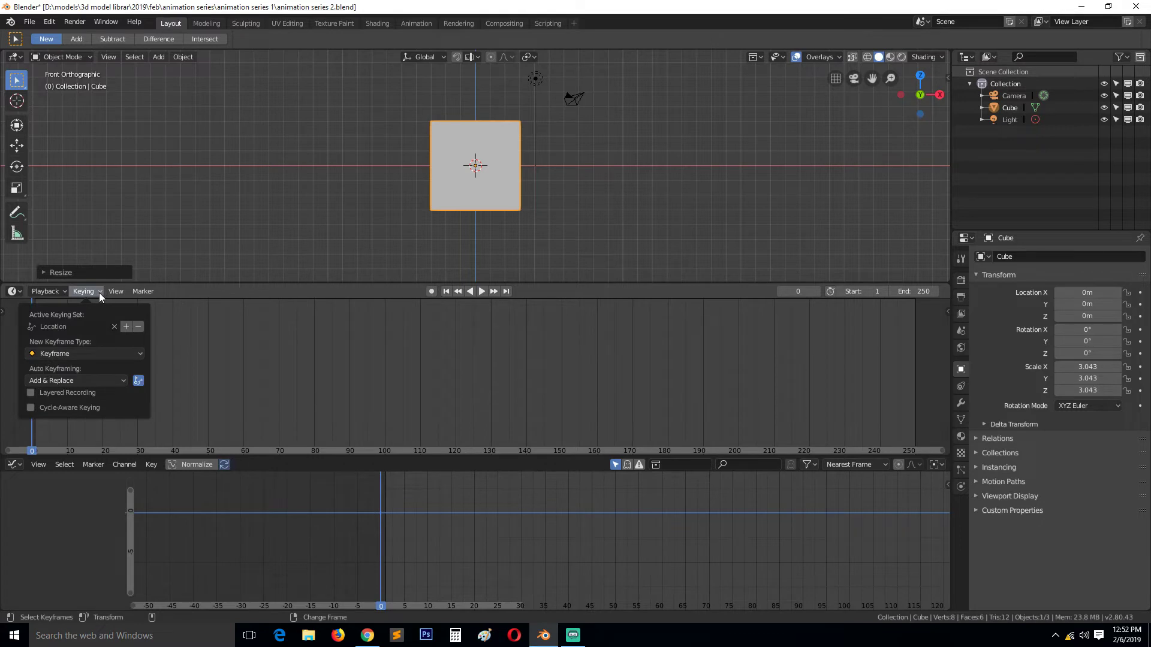
left_click(137, 355)
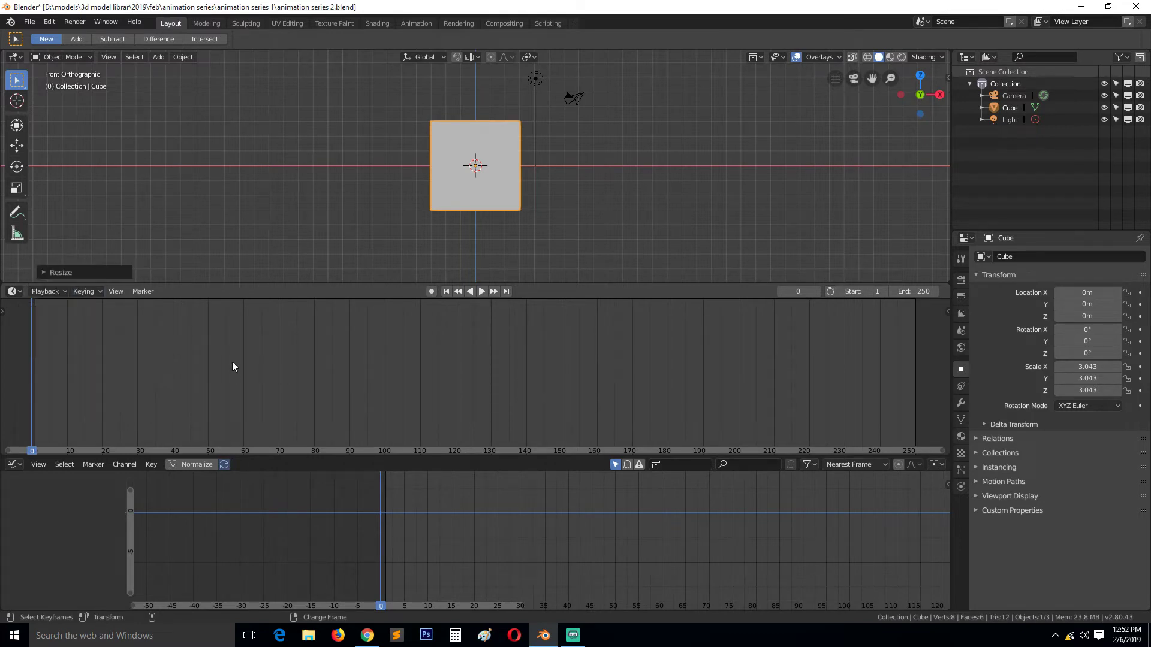
left_click(88, 292)
left_click(57, 326)
Step: Turn on auto keying and record the cube's position at frame 0 at about X -24.46 m, Z -0.37 m
key("g")
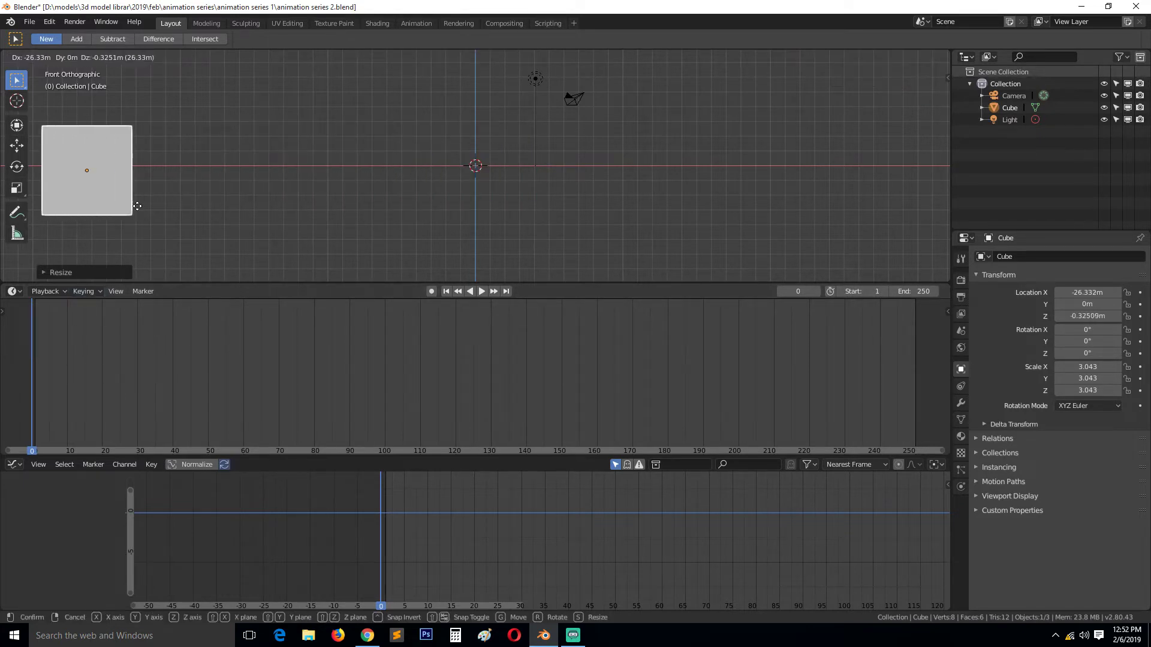
left_click(139, 211)
left_click(431, 292)
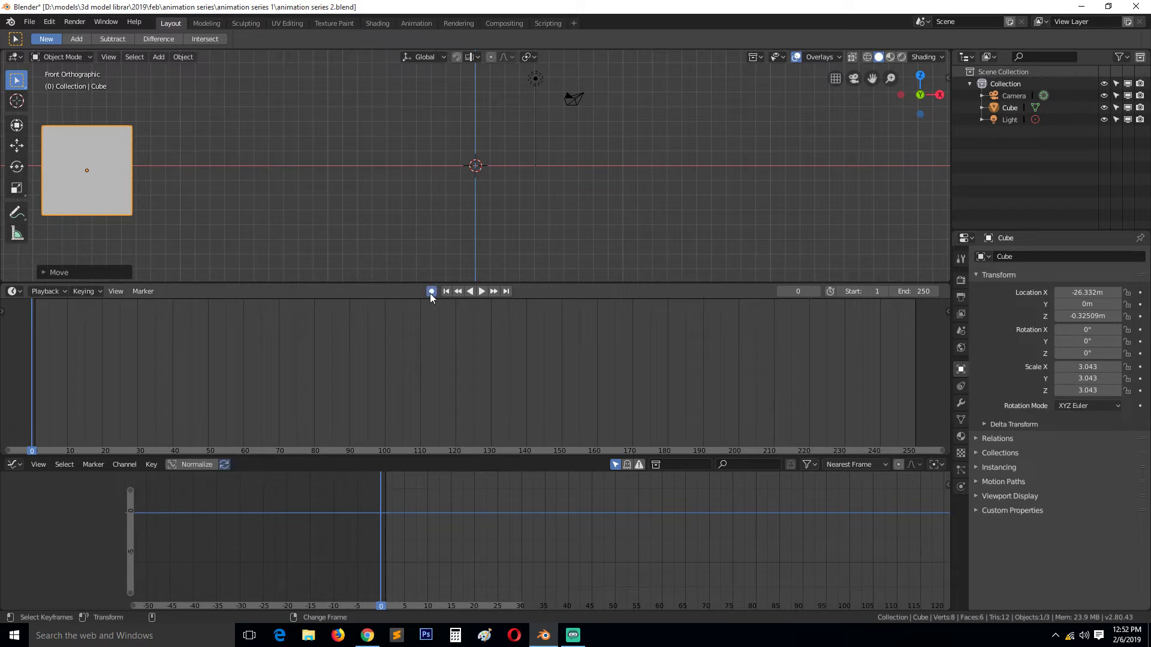
key("g")
left_click(215, 206)
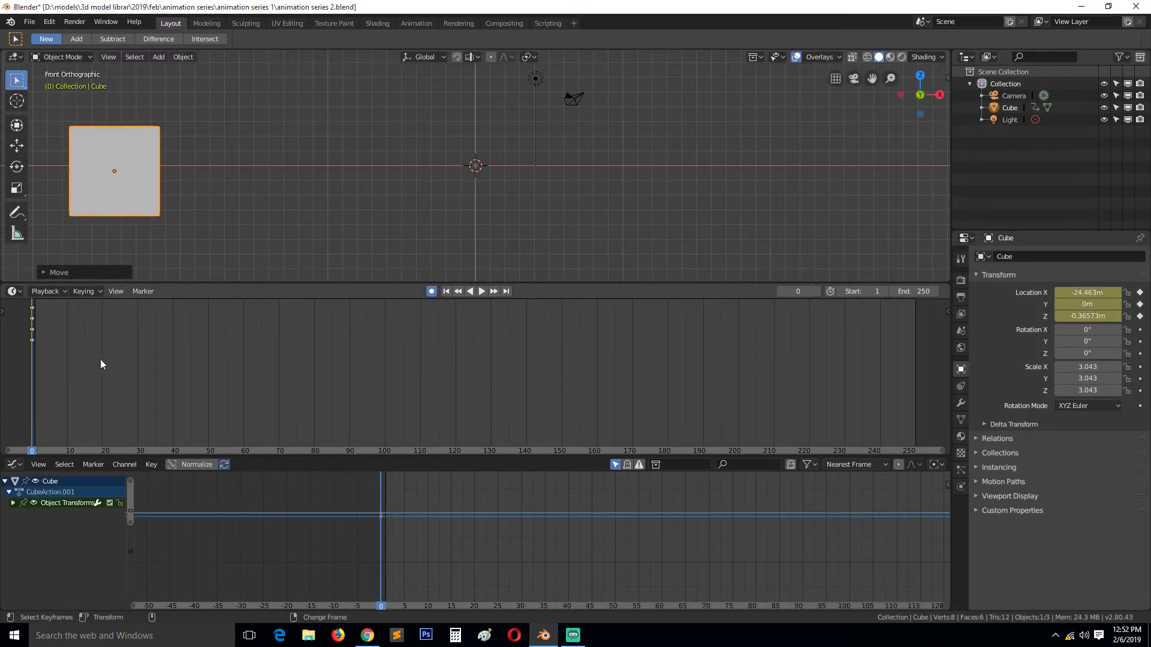
Step: Move the cube to about X 3.01 m, Z 0.24 m at frame 50, and expand its Object Transforms channels
left_click_drag(63, 326, 208, 325)
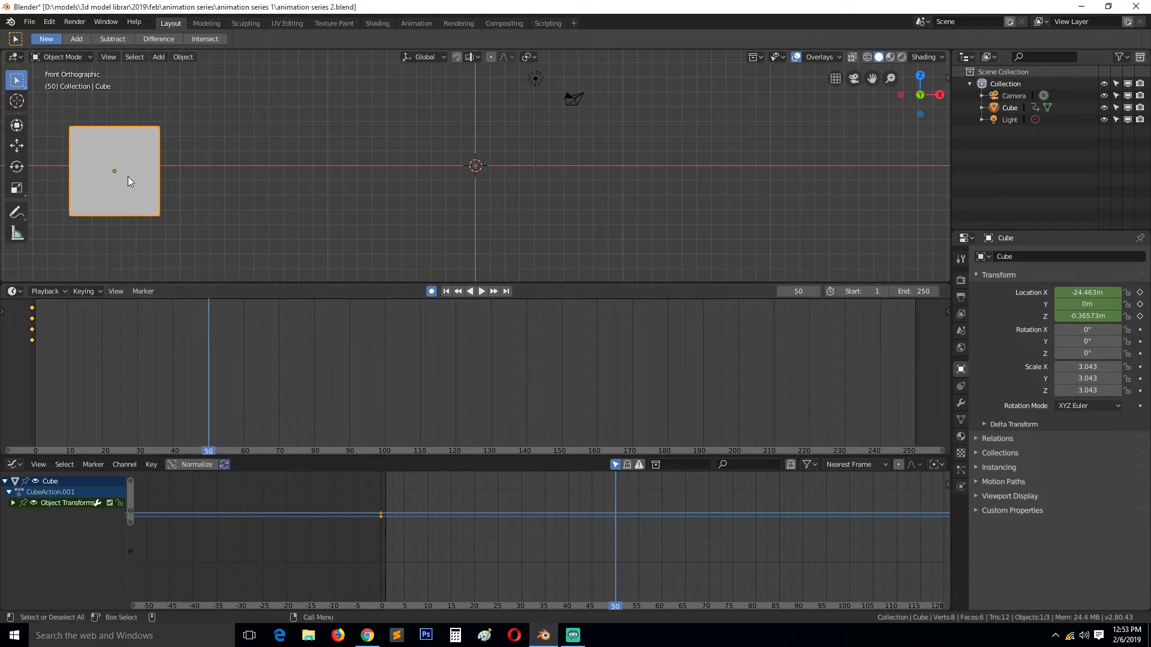
key("g")
left_click(555, 168)
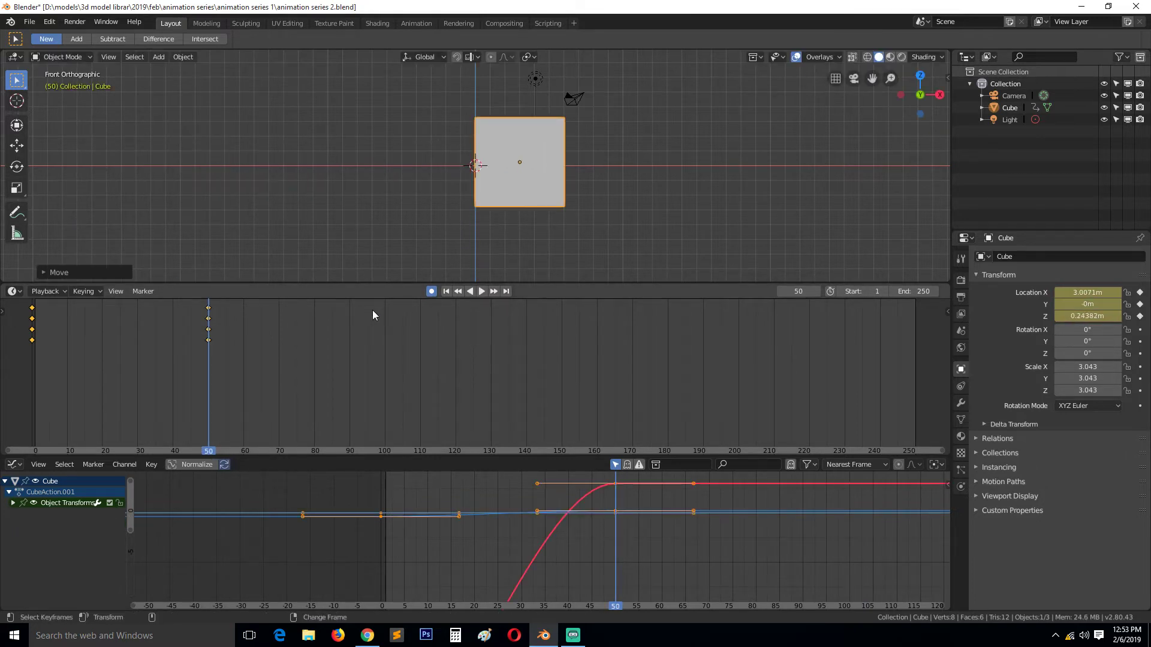
left_click(42, 503)
left_click(12, 503)
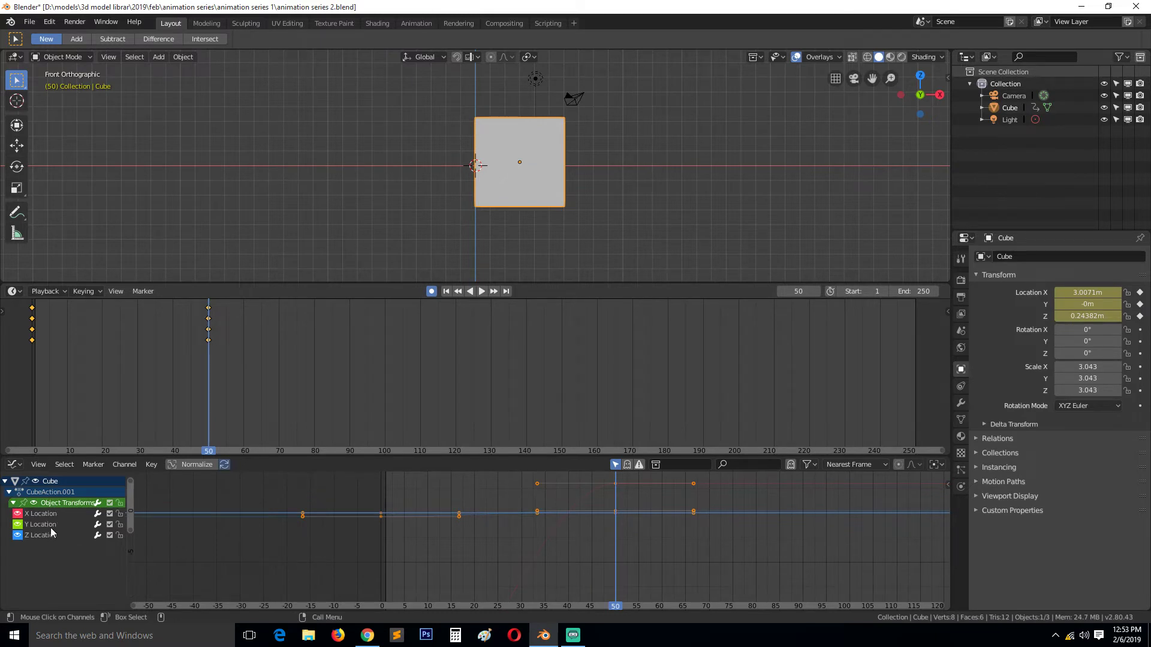
Step: Go to frame 67 and set the active keying set to Available
left_click(79, 292)
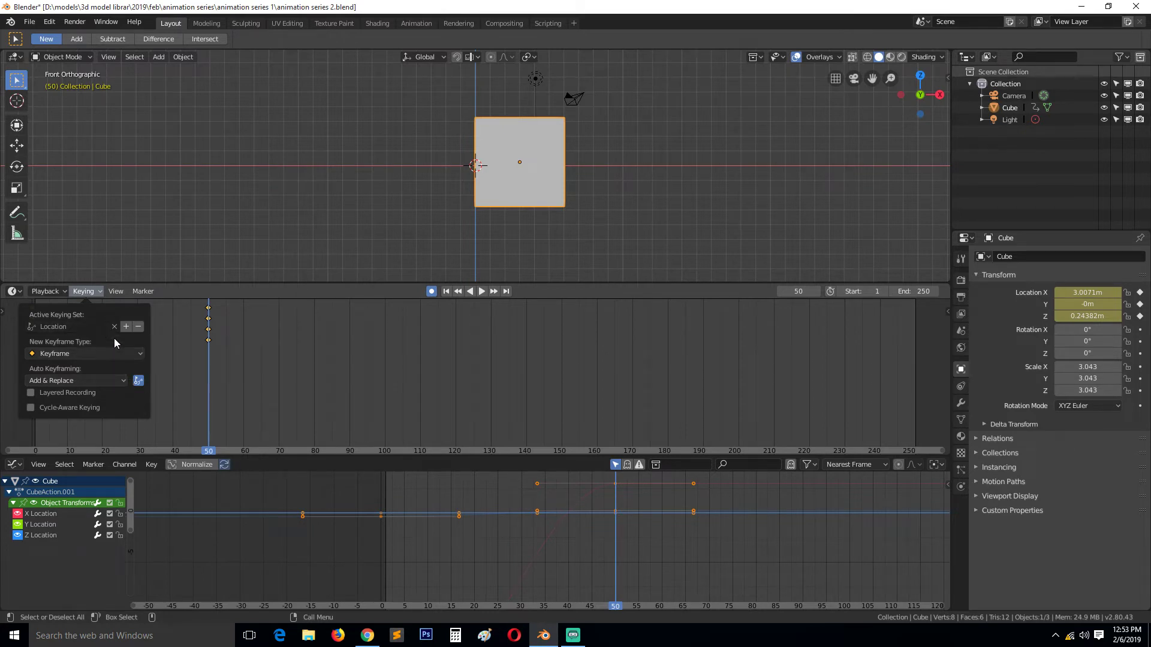
right_click_drag(206, 332, 268, 326)
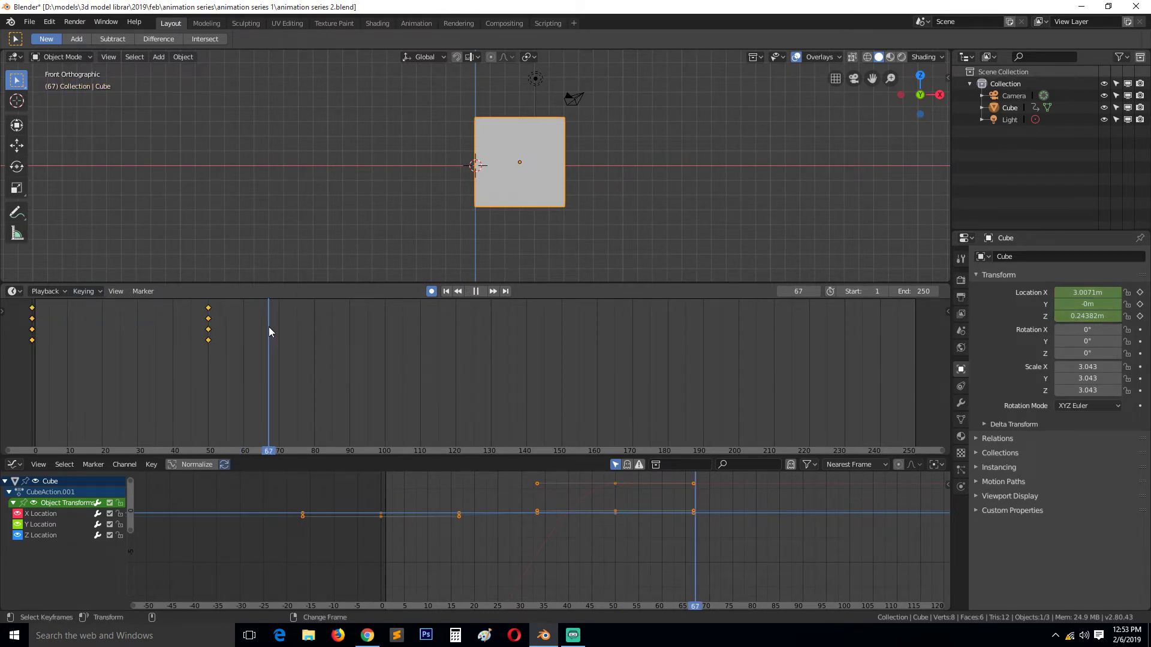
left_click(54, 292)
left_click(90, 291)
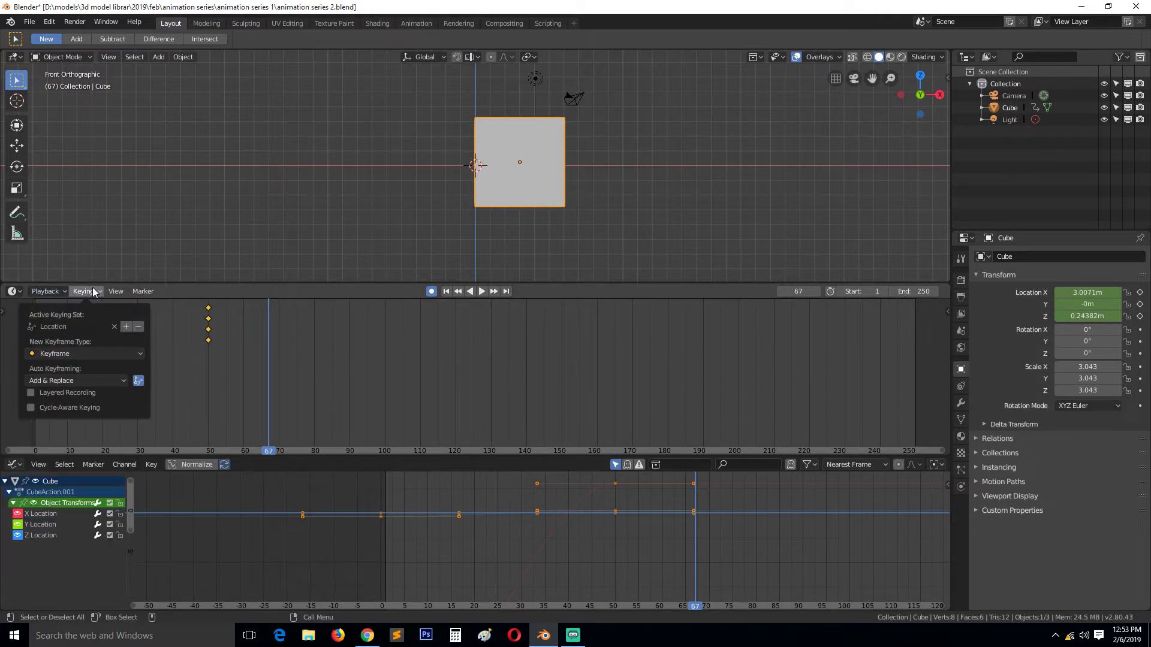
left_click(72, 328)
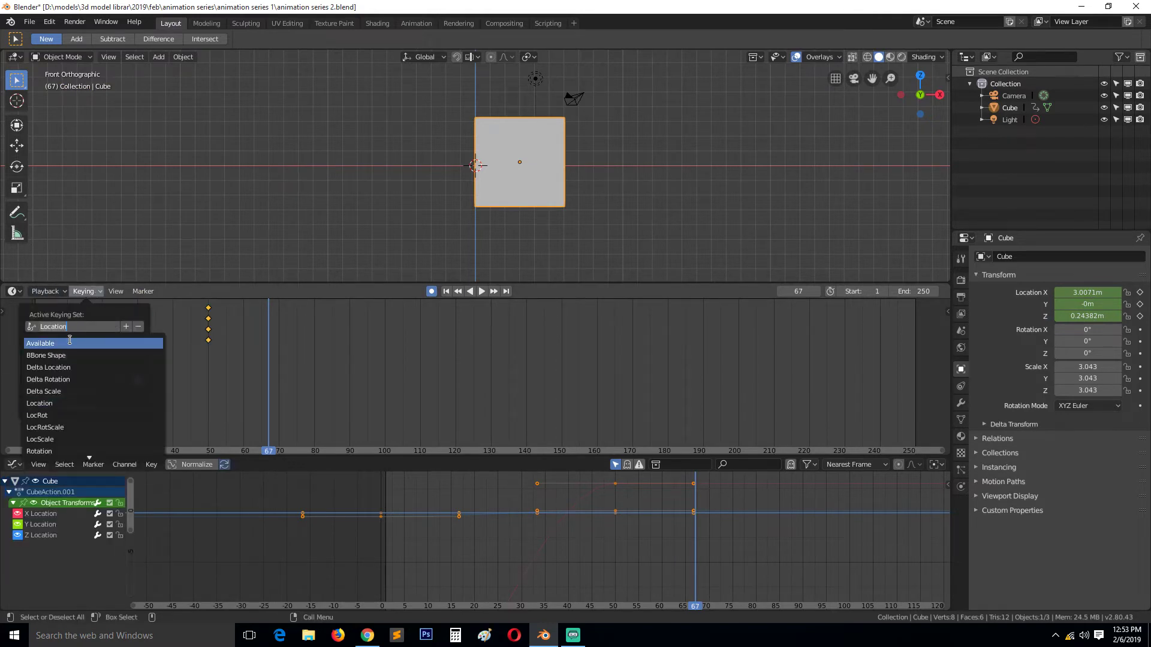
left_click(70, 343)
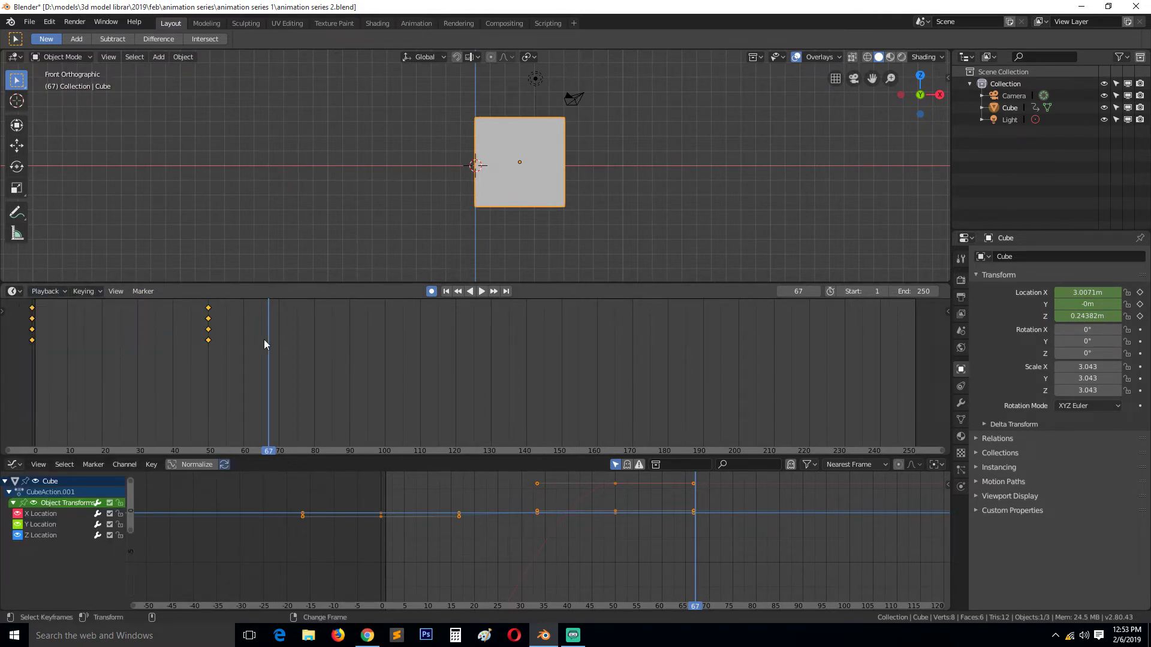
Step: Set the active keying set to Scaling
left_click(66, 292)
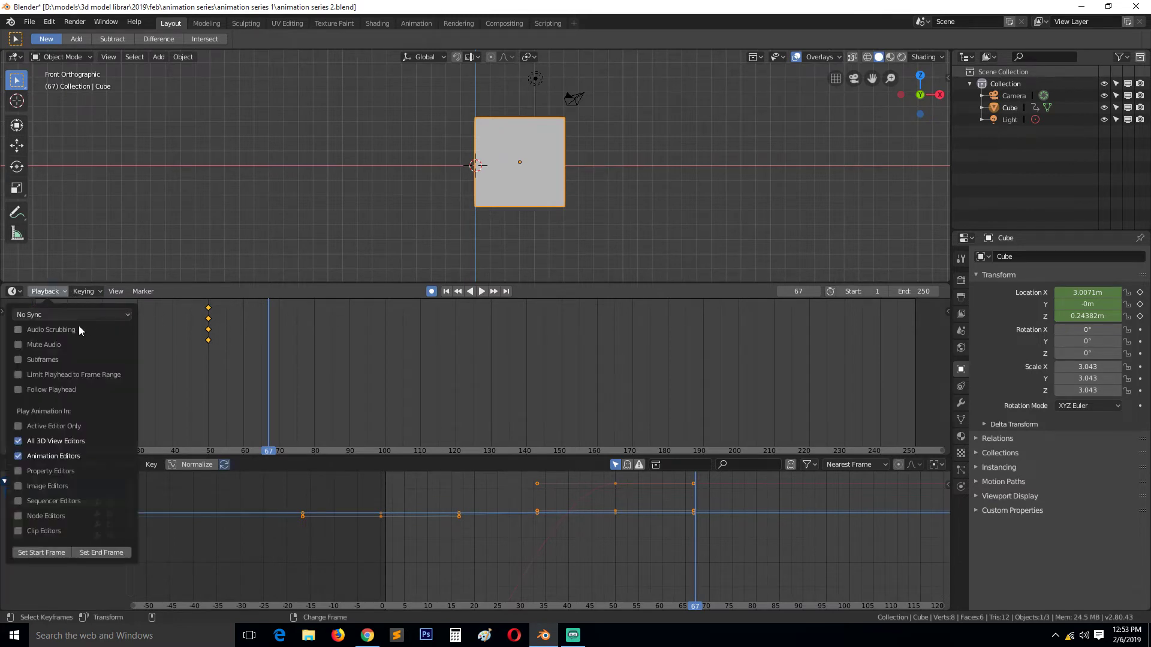
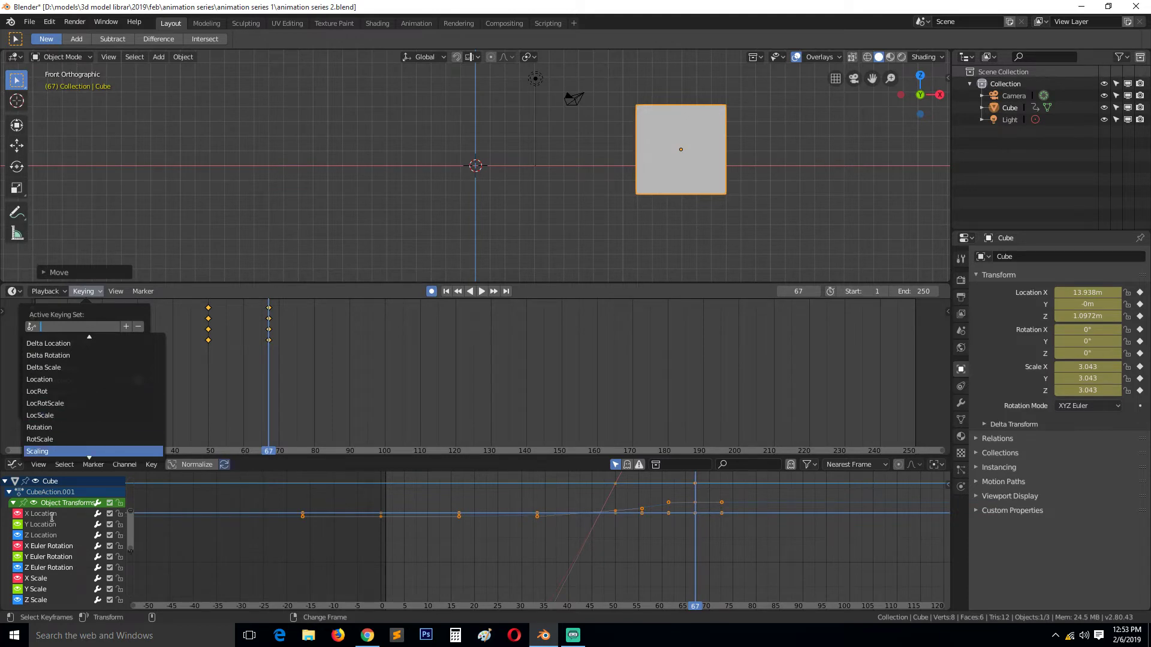
scroll(60, 441, "down", 1)
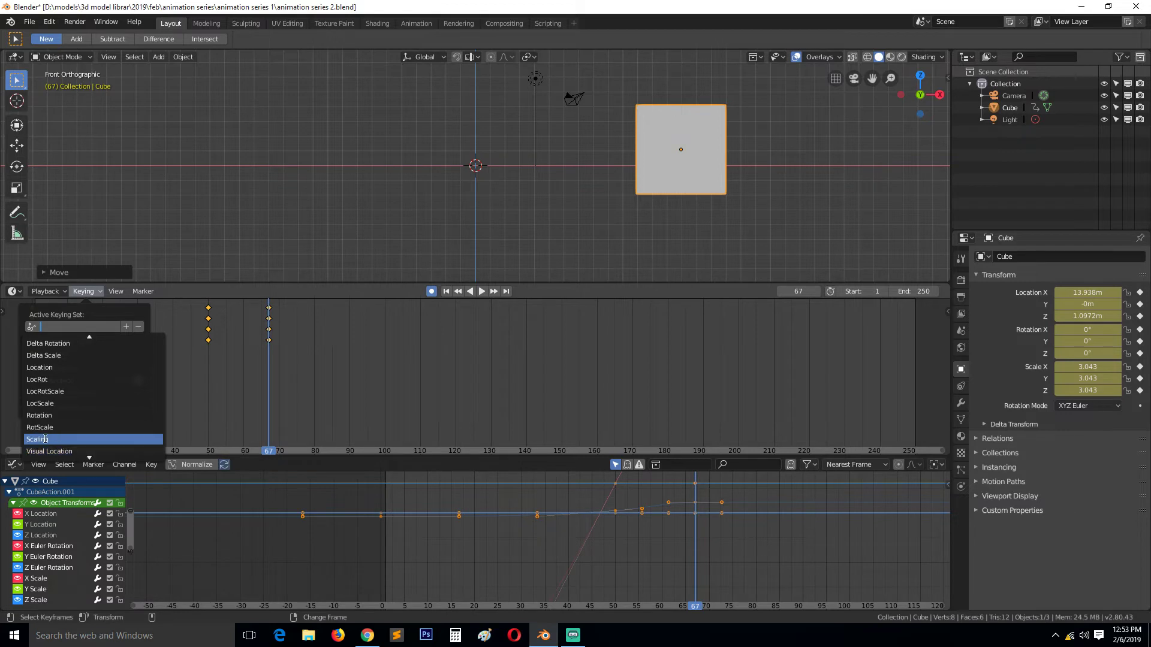
left_click(45, 440)
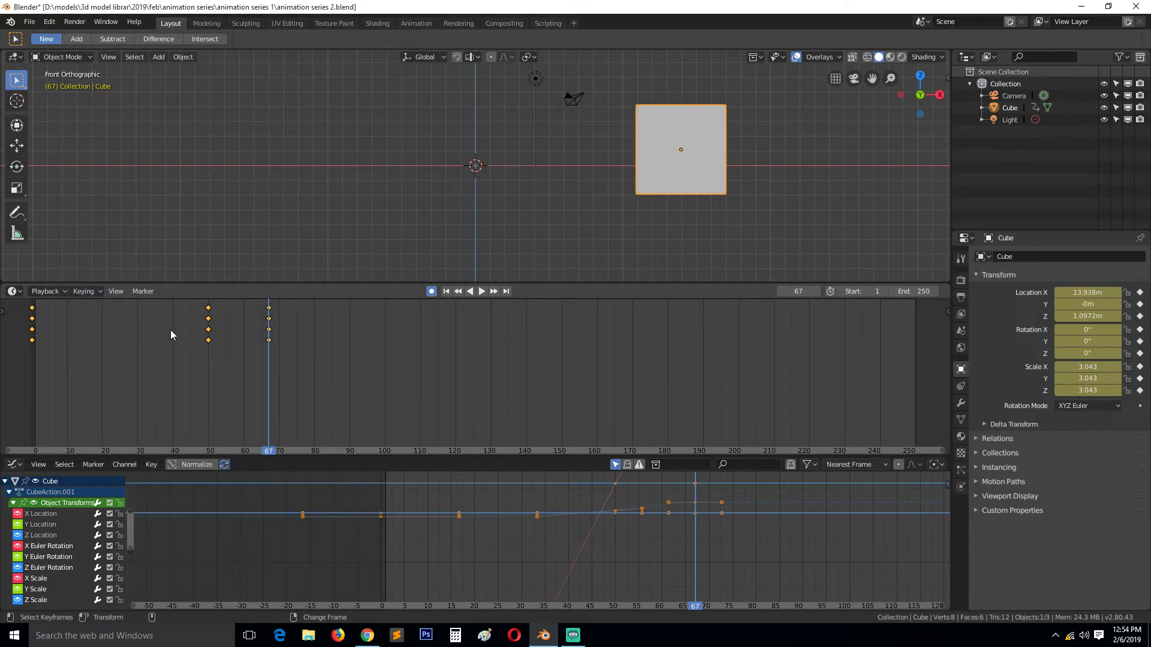
Step: Delete the cube's keyframes at frames 67, 50 and 0
left_click(271, 309)
key("x")
left_click(267, 318)
left_click(208, 308)
key("x")
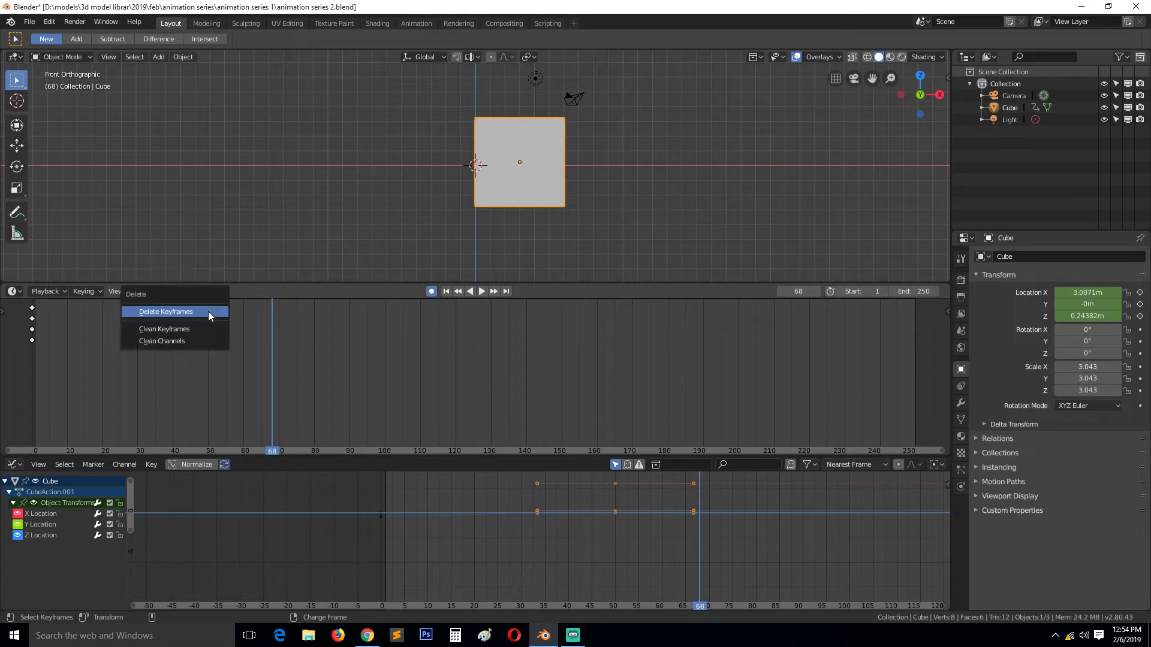
left_click(207, 311)
left_click(32, 318)
key("x")
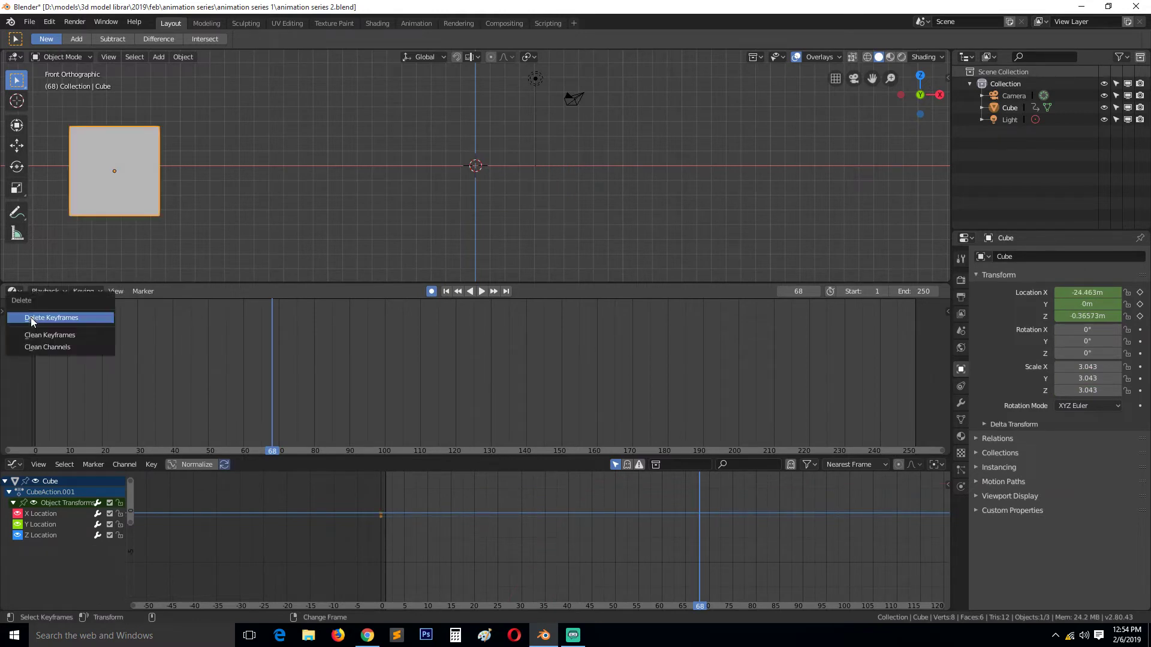
left_click(31, 317)
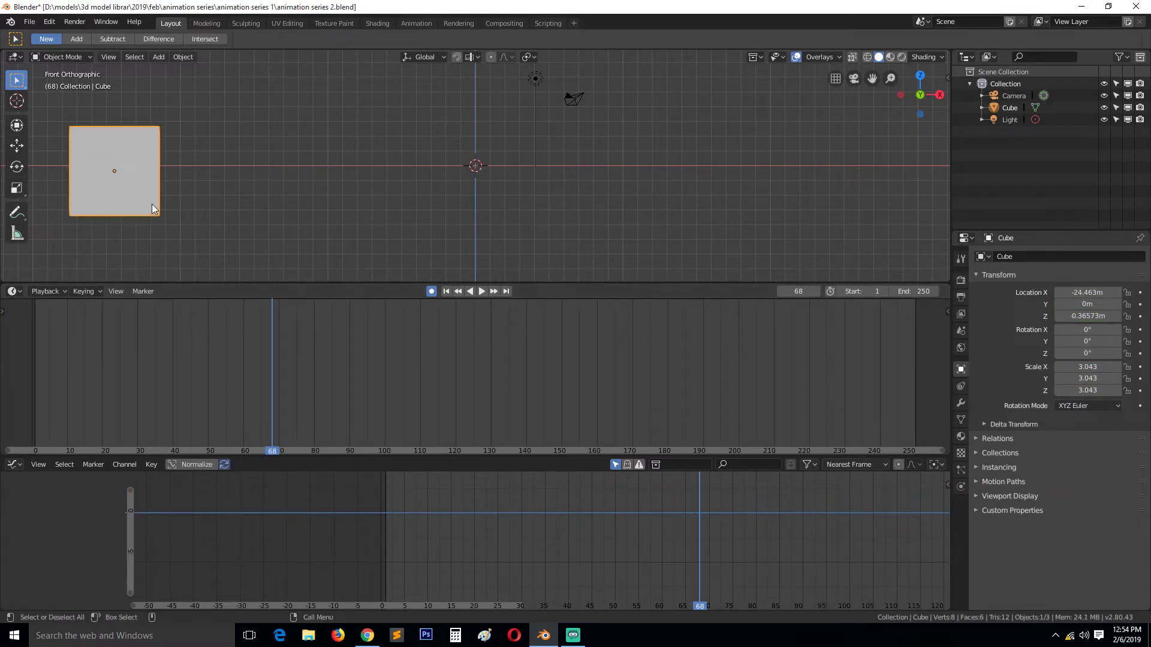
Step: Set the active keying set to Scaling, with auto keyframing restricted to the active keying set
left_click(78, 292)
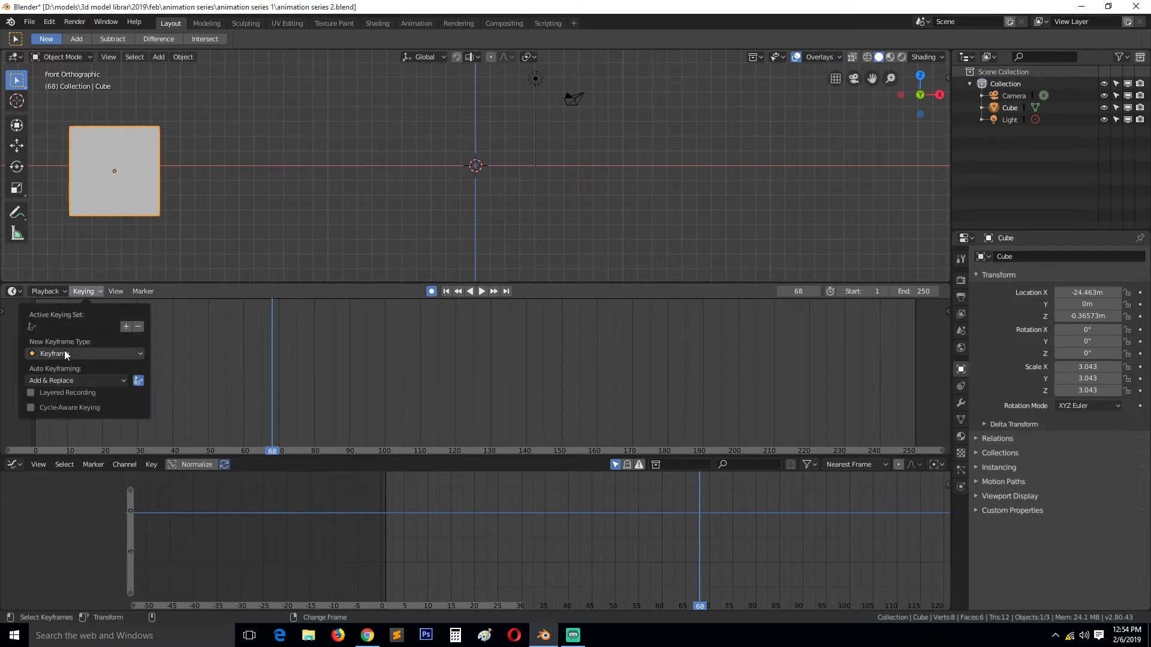
left_click(83, 325)
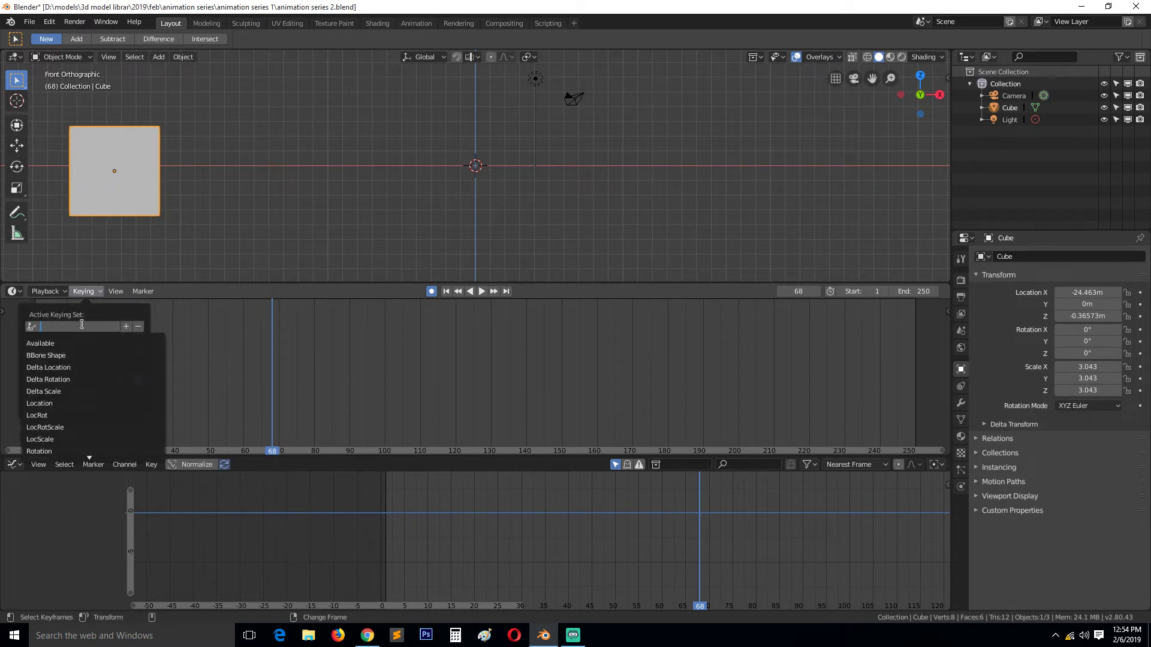
scroll(66, 416, "down", 6)
left_click(58, 436)
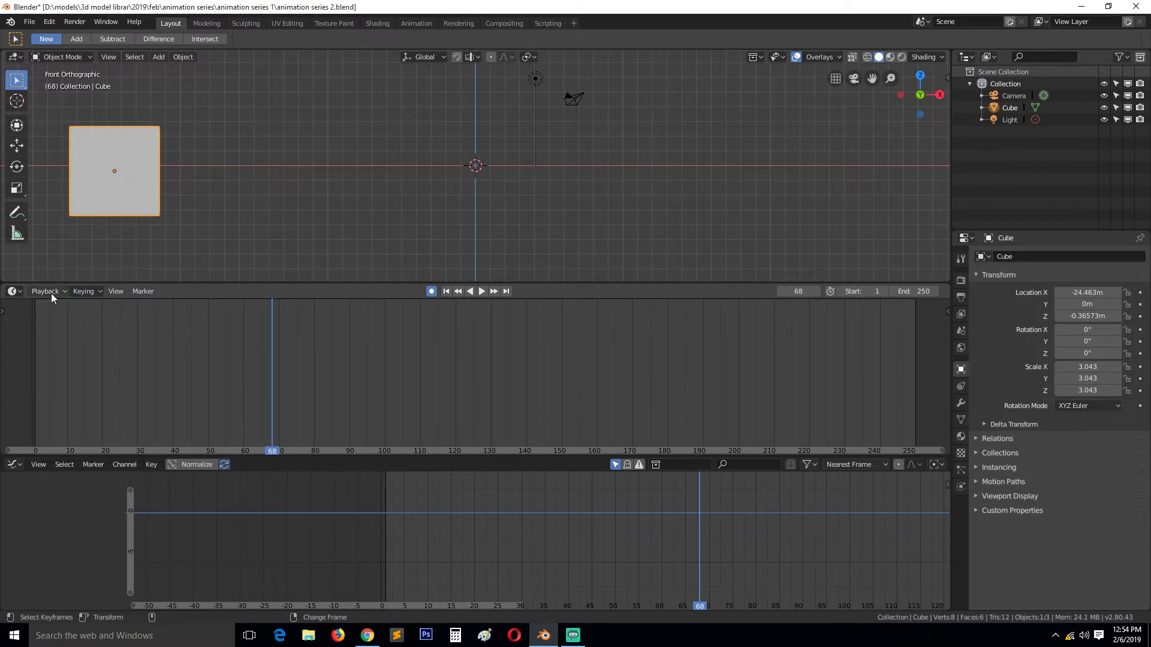
left_click(84, 292)
left_click(139, 382)
Step: Go to frame 0 and record an automatic keyframe by confirming a move of the cube at about X -24.46 m, Z -0.37 m
left_click_drag(189, 332, 32, 360)
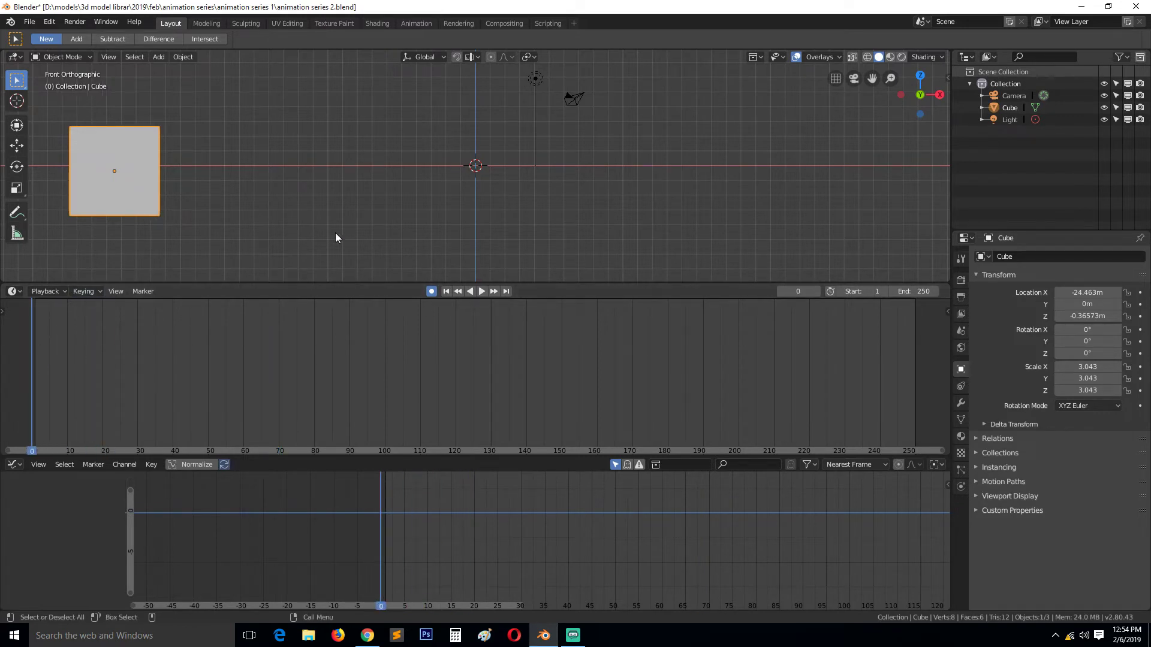
key("g")
left_click(186, 174)
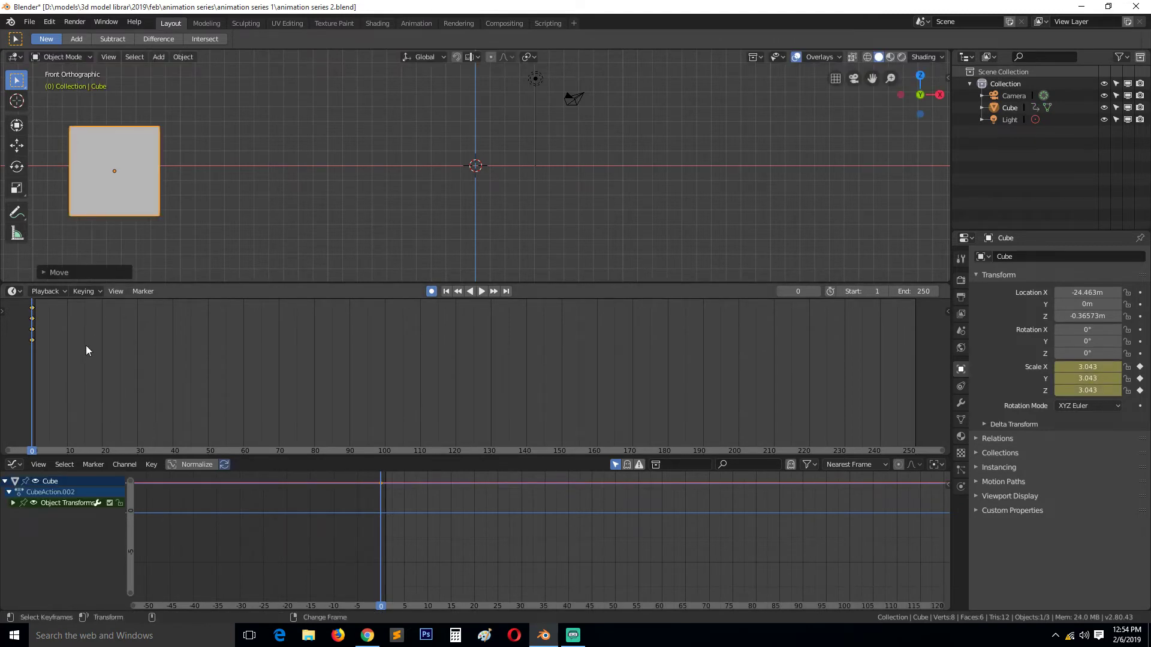
Step: At frame 100, move the cube to about X 21.54 m, Z -0.12 m and scale it up to about 6.62
right_click_drag(85, 345, 384, 355)
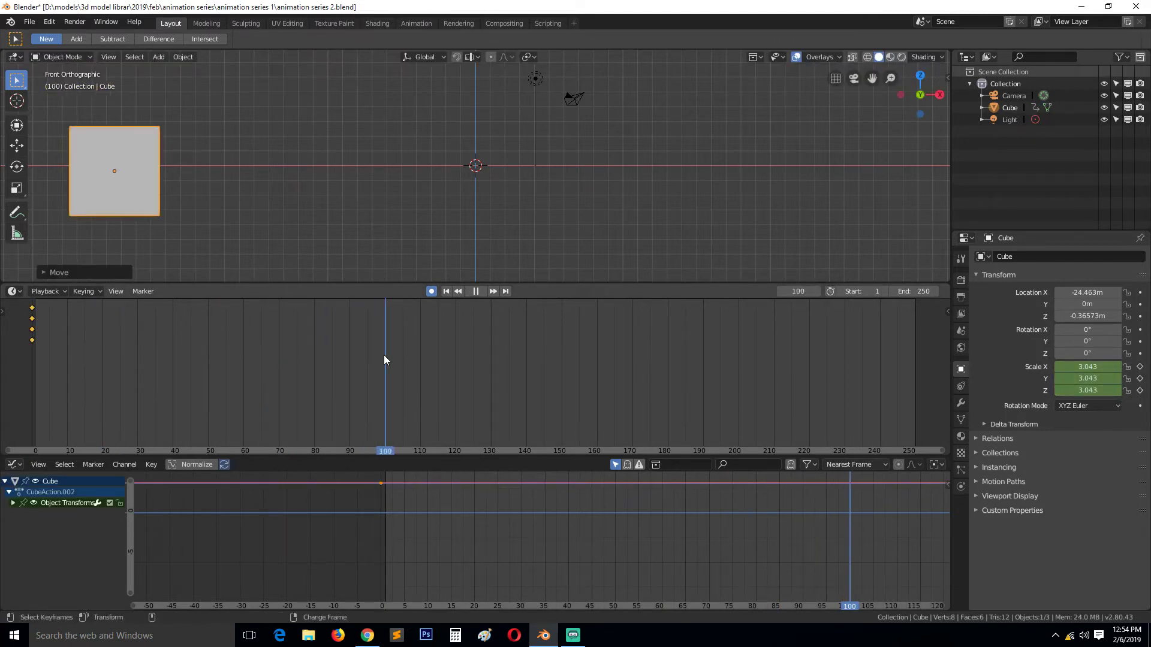
key("g")
left_click(787, 174)
key("s")
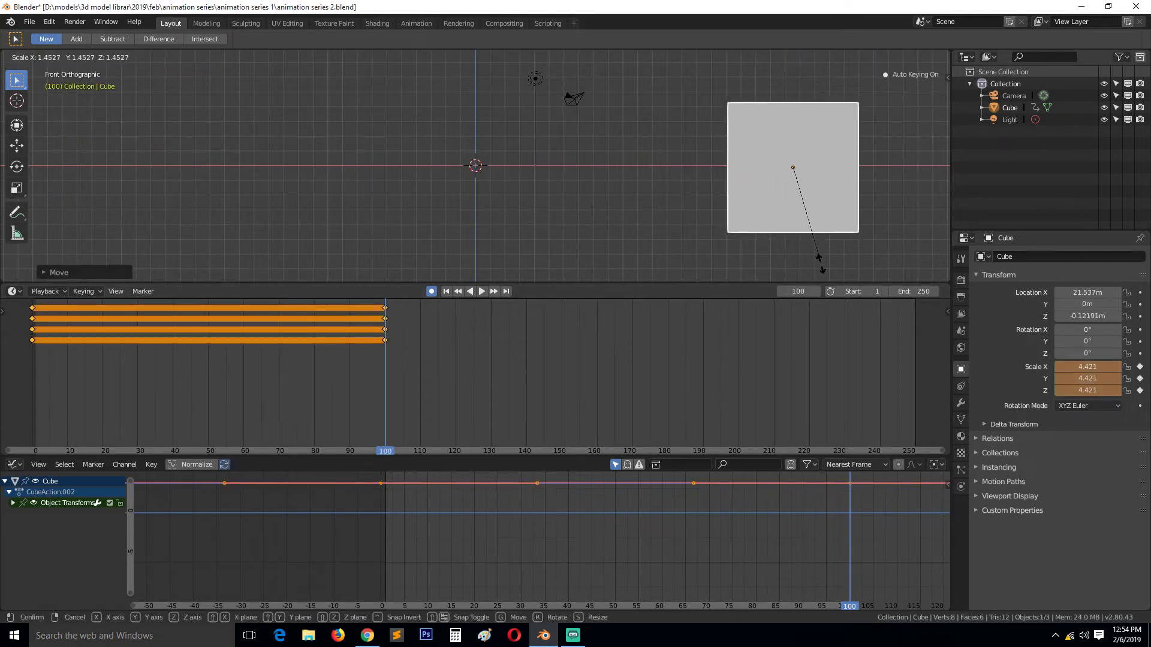
left_click(835, 88)
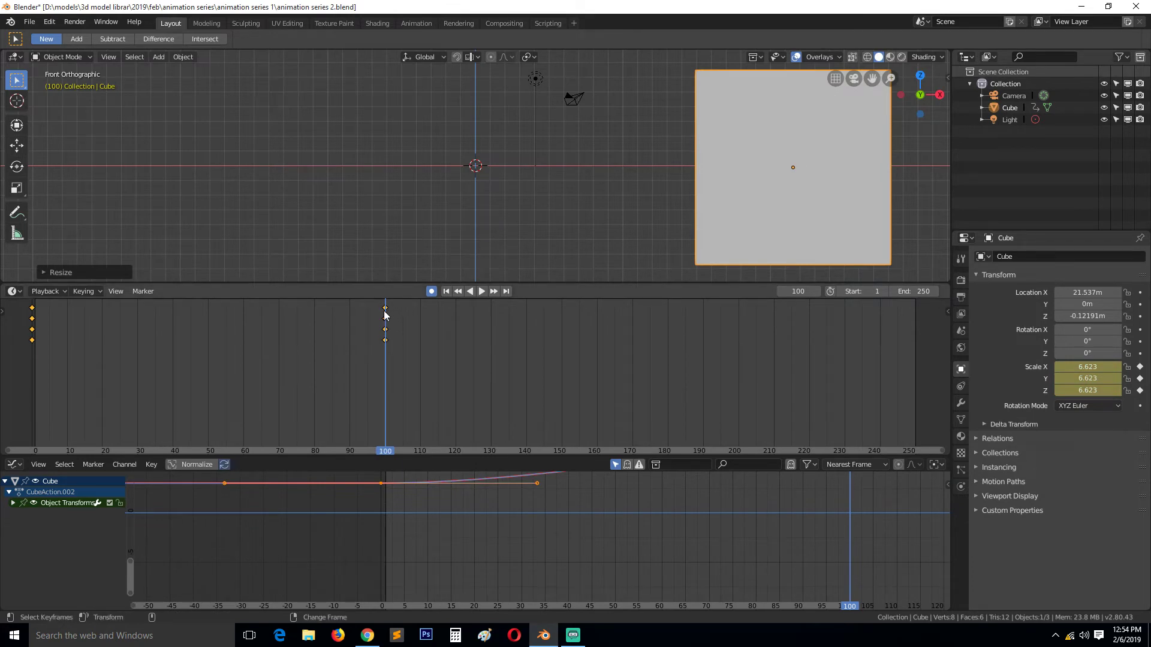
Step: Play the animation from the first frame to review the cube's motion and scaling, and stop playback
left_click(447, 291)
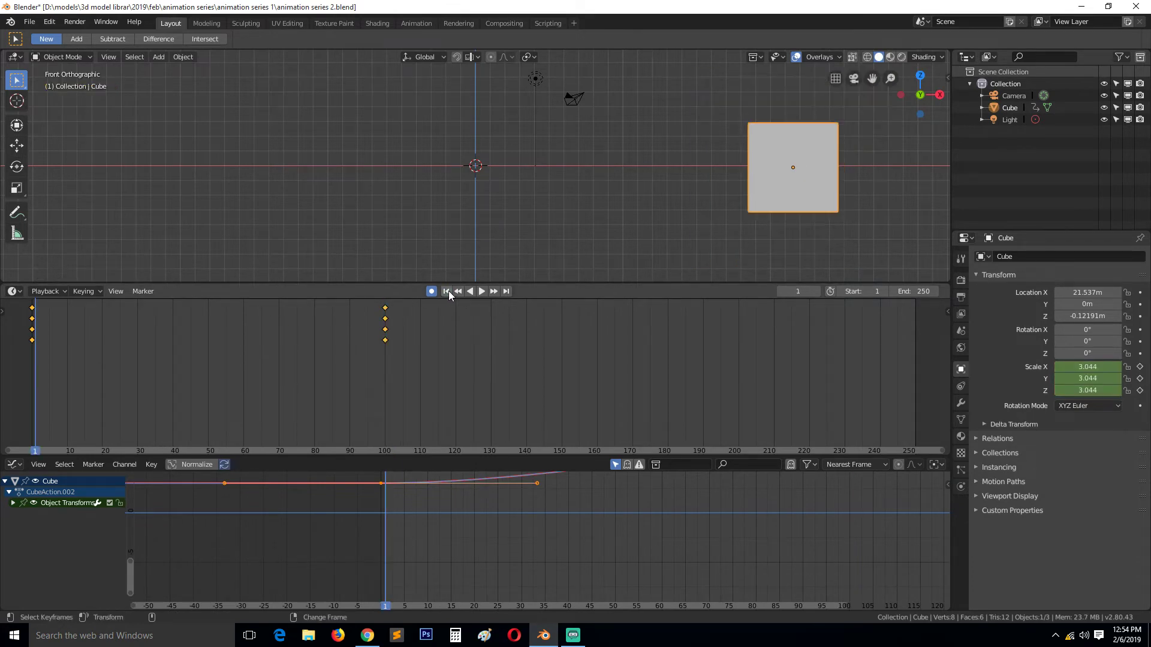
left_click(480, 292)
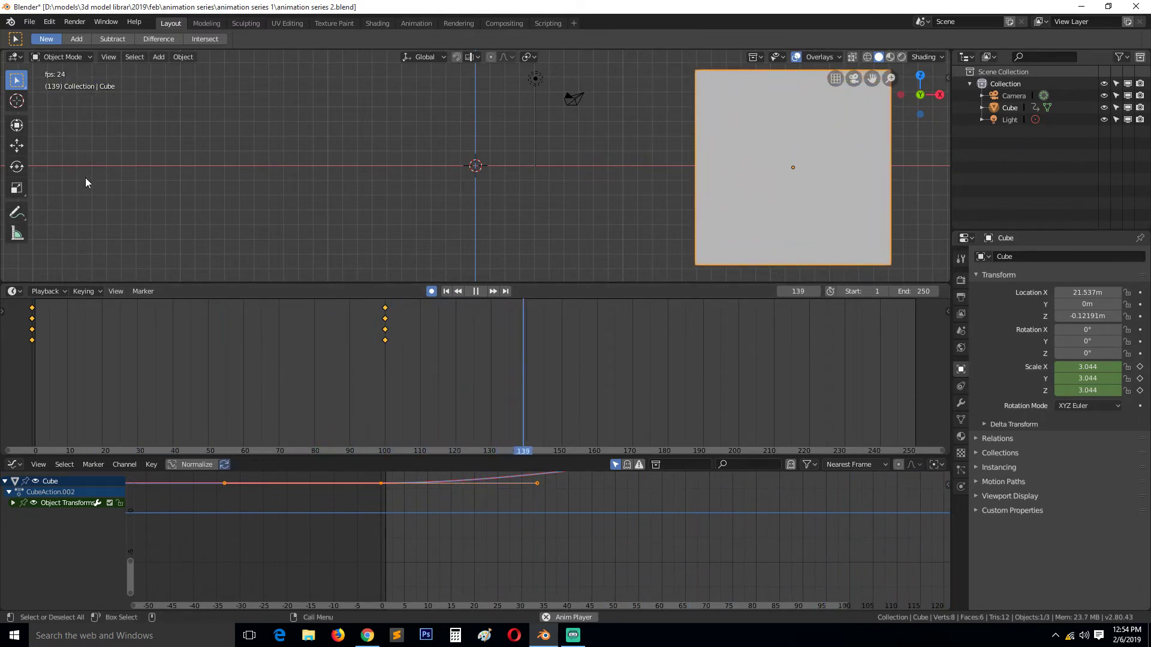
key("Escape")
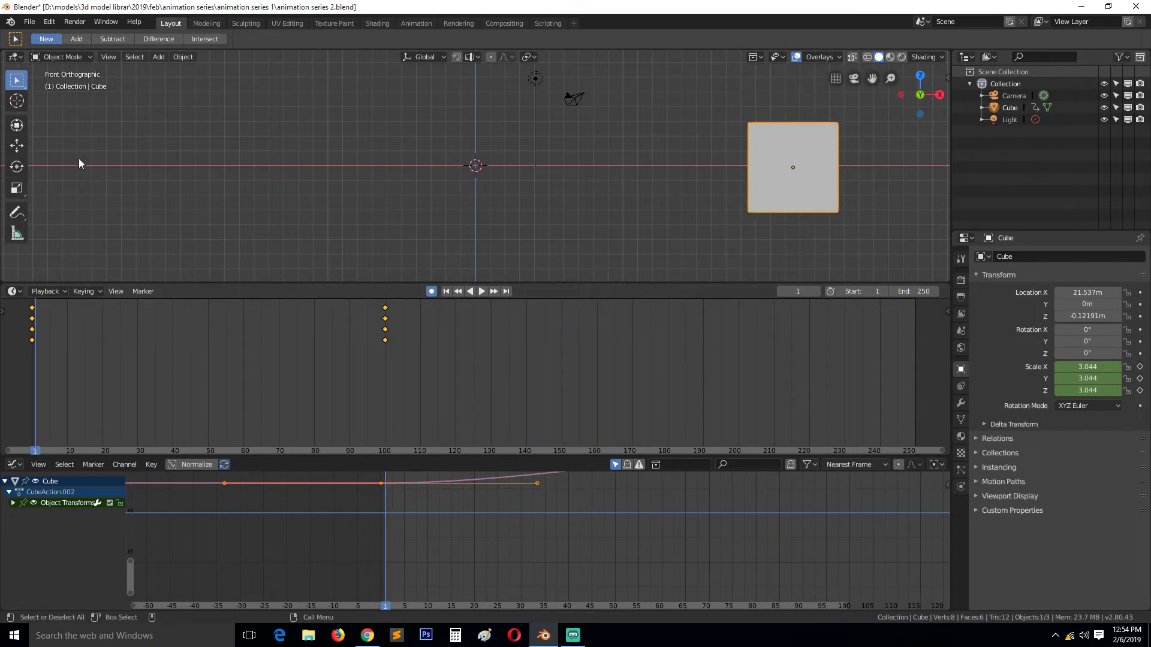
Step: At frame 0, move the cube to about X -17.88 m, Z -1.14 m and enlarge it slightly
left_click(32, 326)
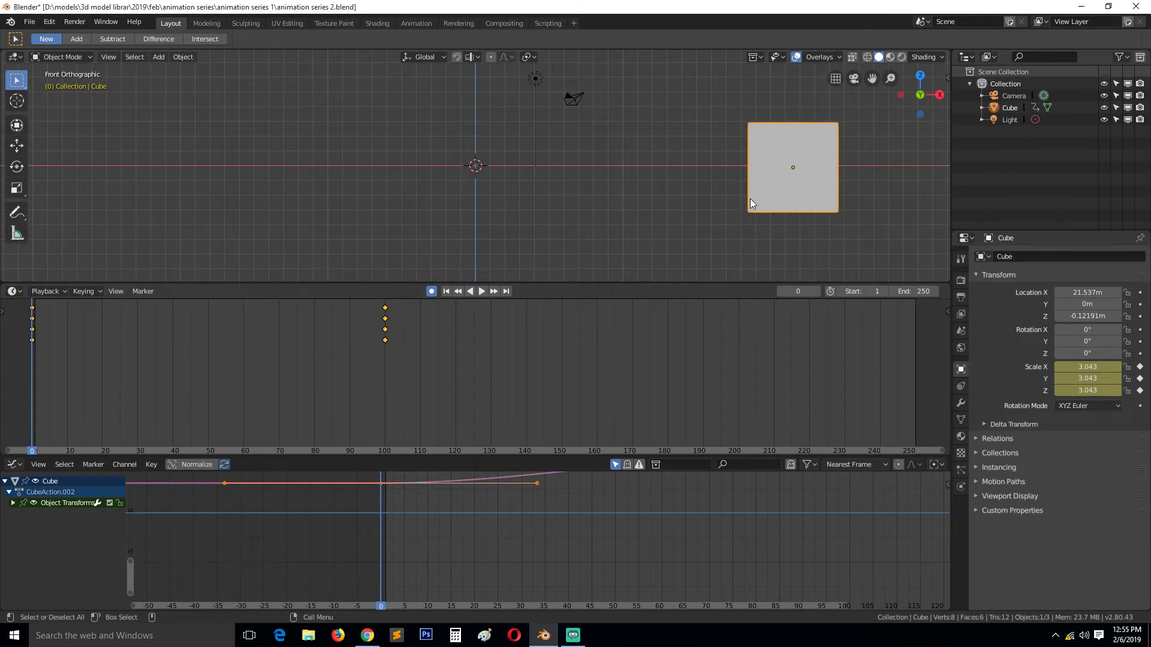
left_click_drag(781, 197, 199, 211)
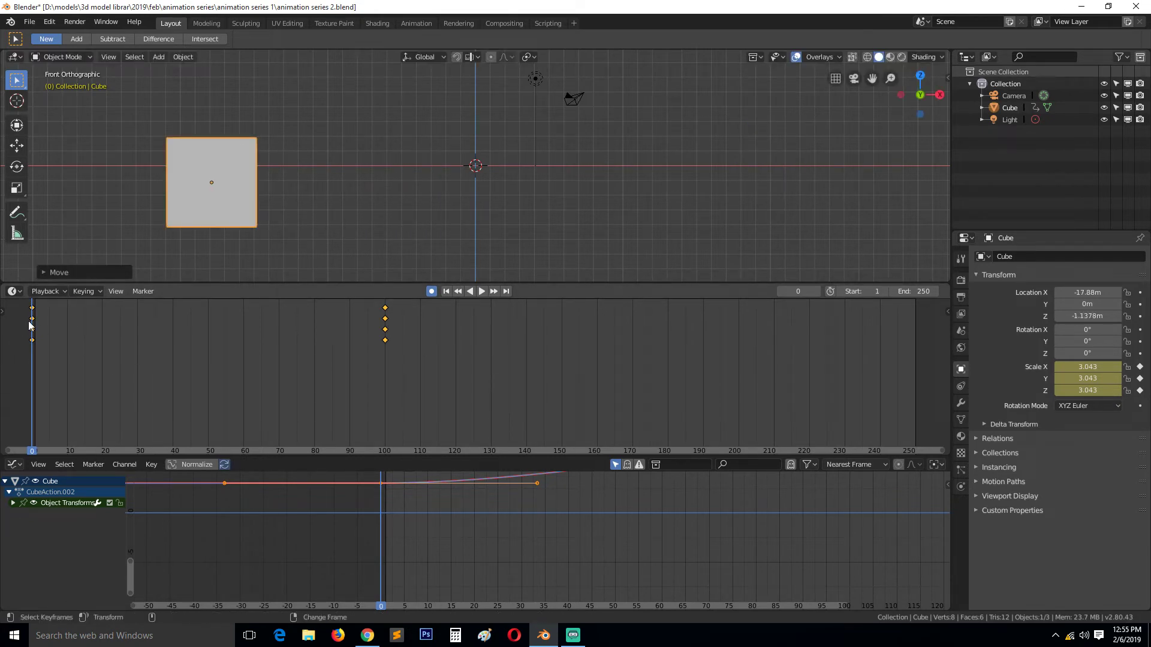
key("s")
left_click(239, 217)
Step: Scrub forward to preview the scaling and delete all of the cube's keyframes
left_click_drag(39, 315, 198, 314)
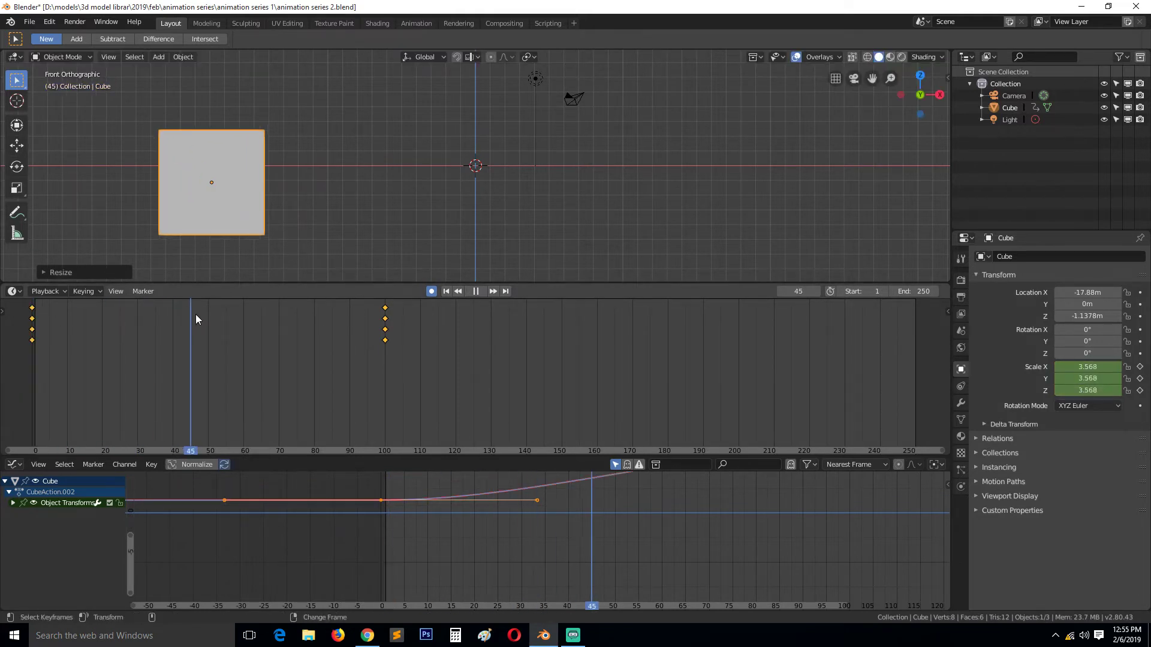
key("x")
left_click(391, 337)
Step: At frame 0, move the cube to about X -21.94 m, Z -0.20 m to record an automatic keyframe
left_click(32, 317)
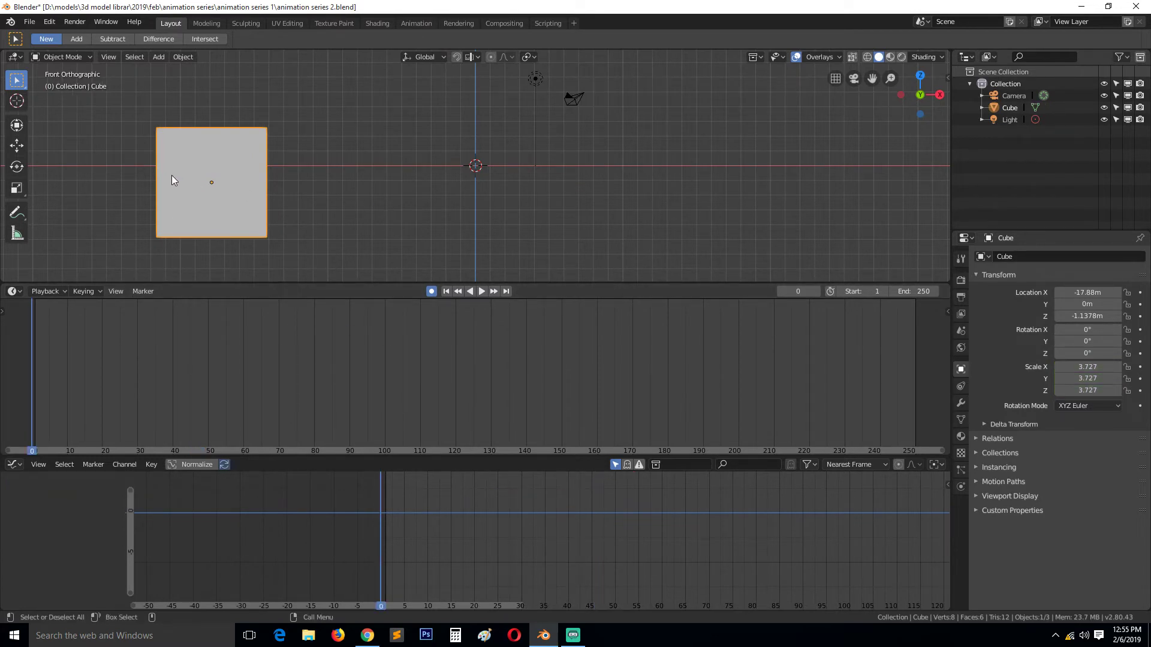
key("g")
left_click(107, 169)
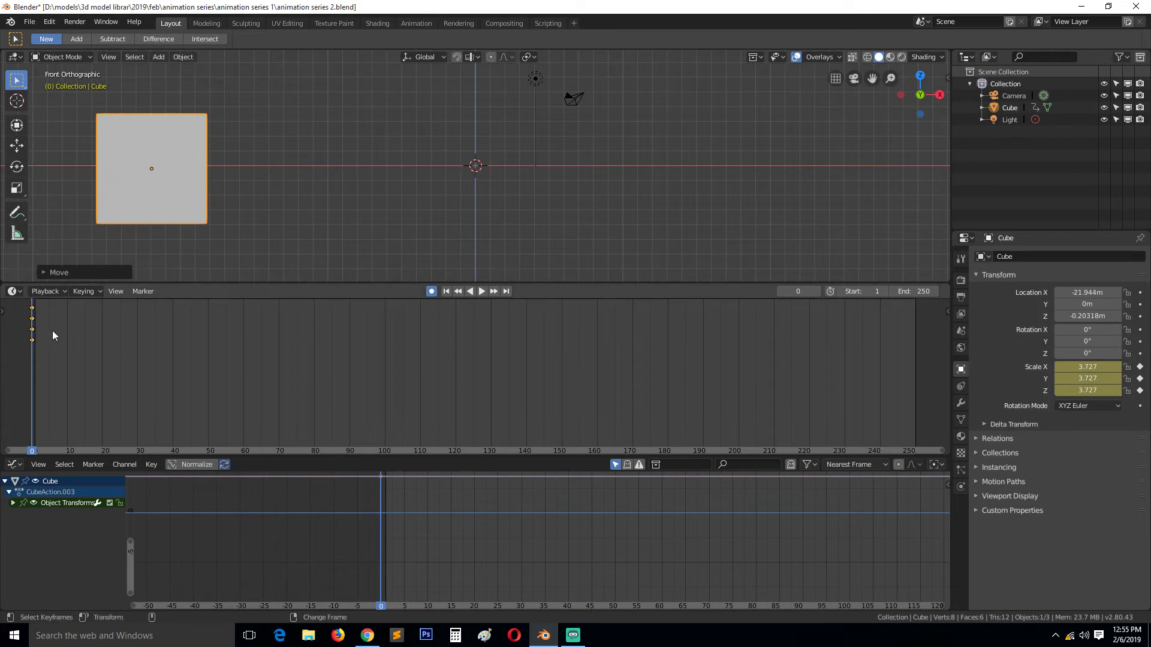
Step: At frame 63, move the cube to about X 15.04 m, Z -0.04 m to record another automatic keyframe
left_click_drag(59, 330, 255, 324)
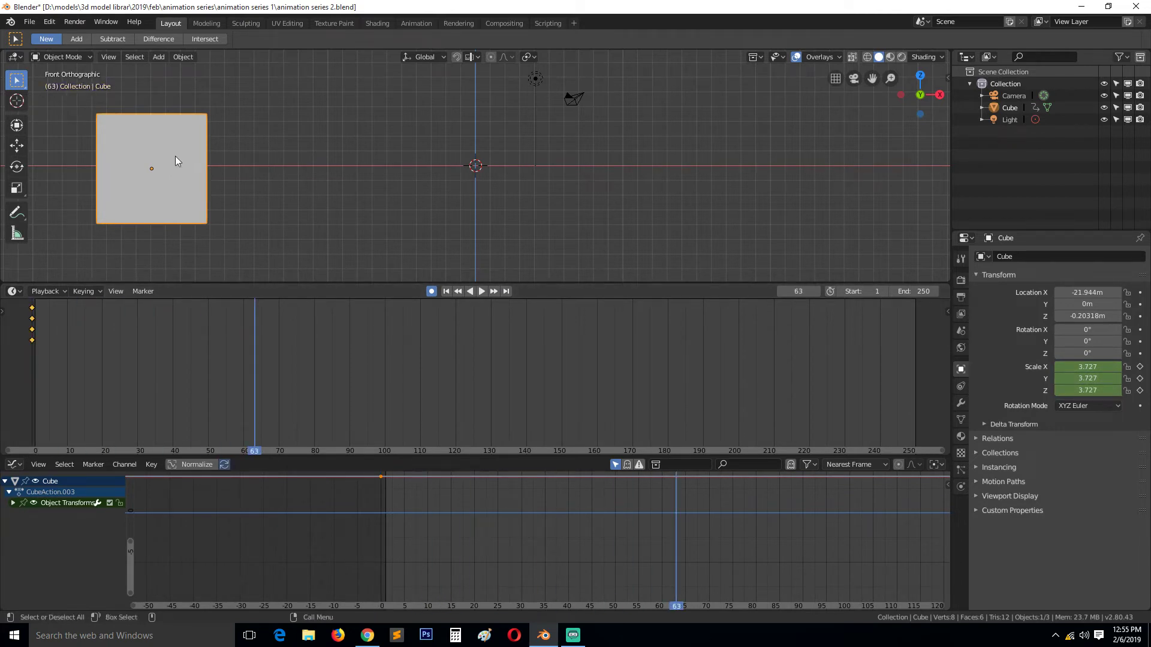
key("g")
left_click(719, 154)
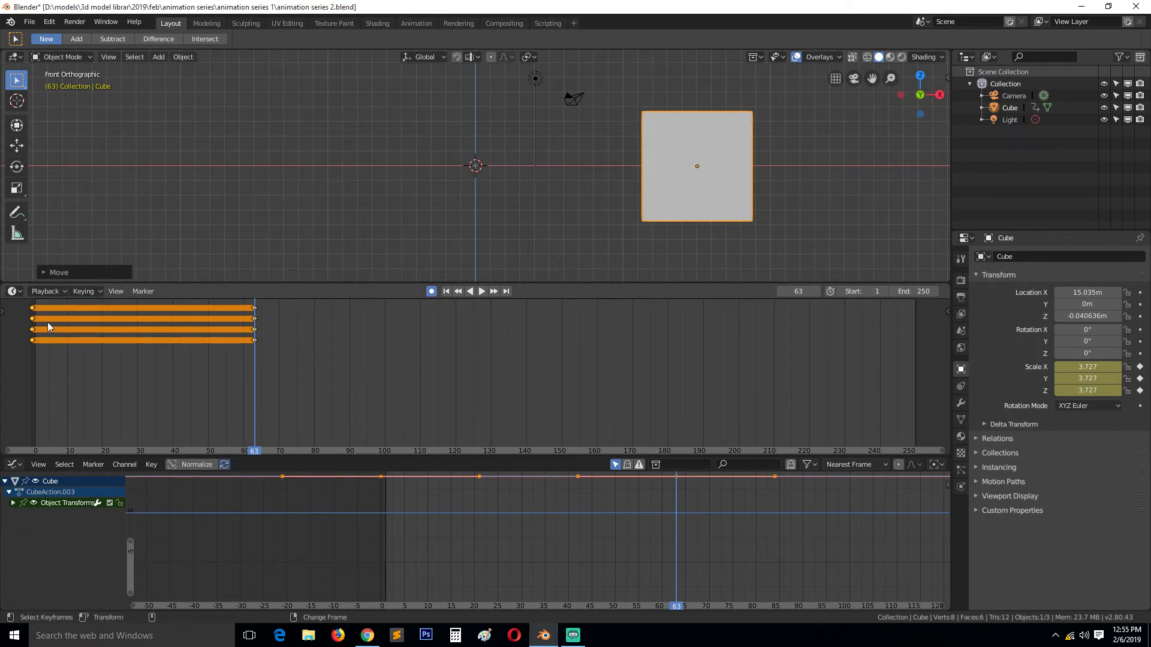
Step: Fit all curves in the graph editor and expand the cube's Object Transforms channels
left_click(33, 311)
left_click(254, 310)
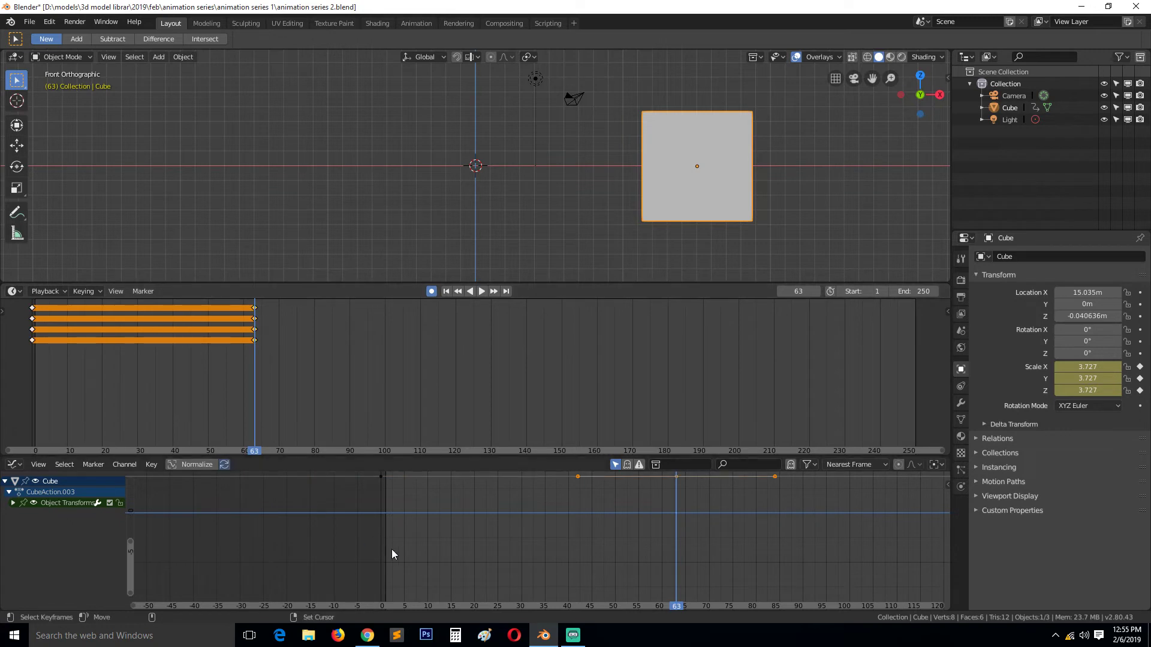
key("Home")
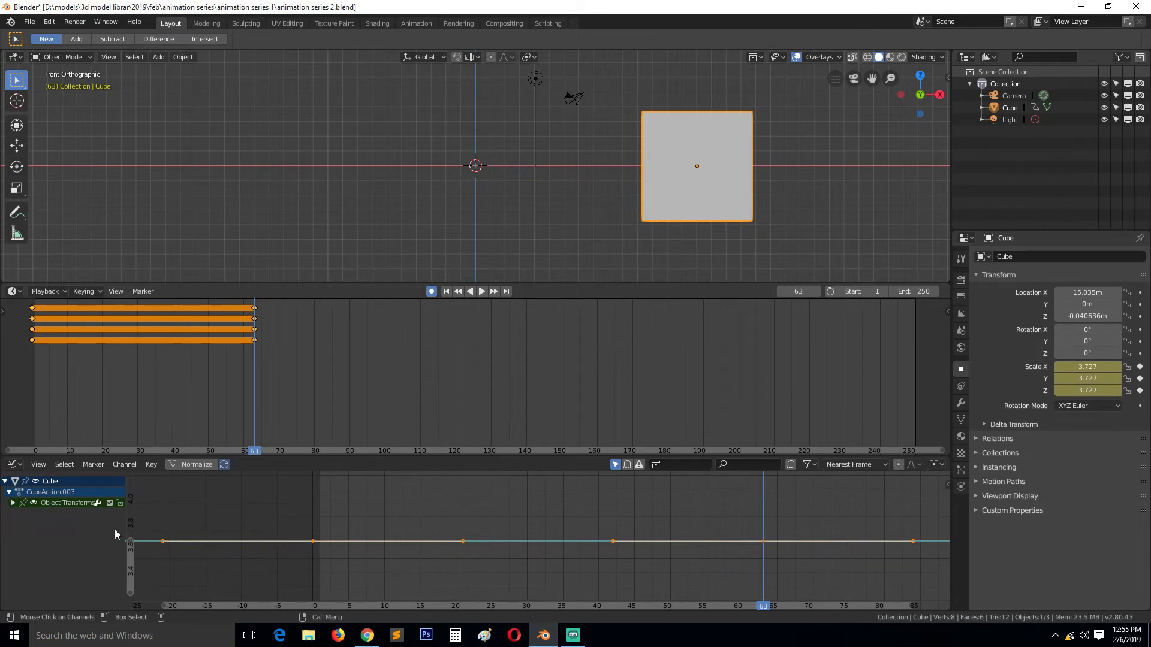
left_click(12, 503)
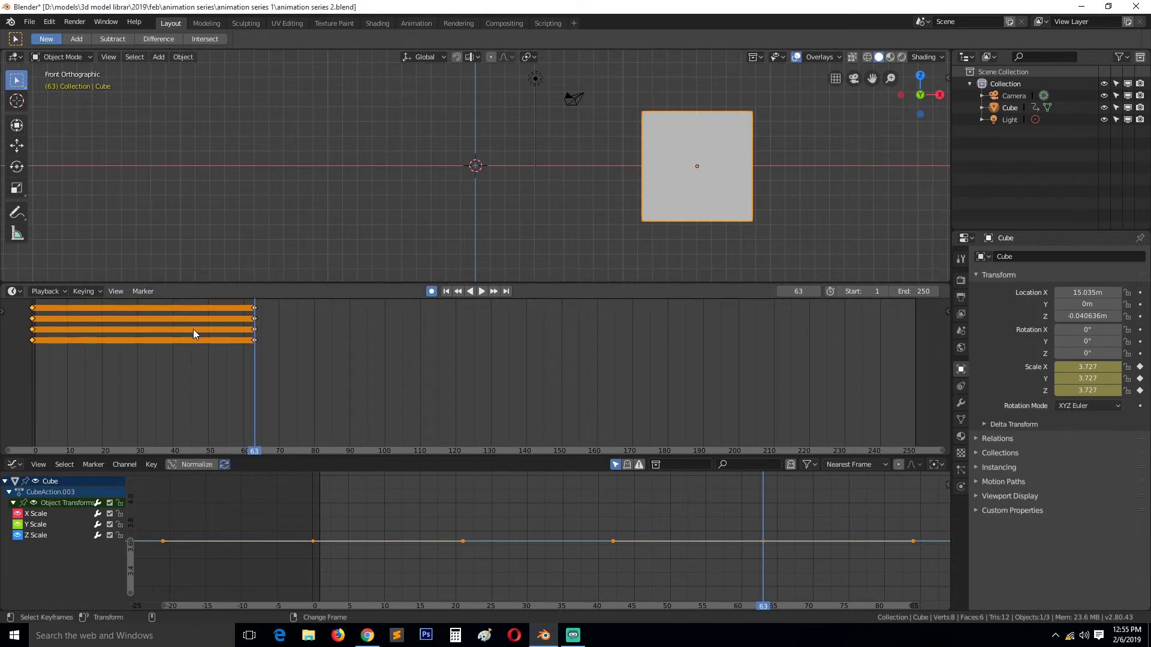
Step: Review the keying settings and examine the Scale curves and their keyframes in the graph editor
left_click(96, 293)
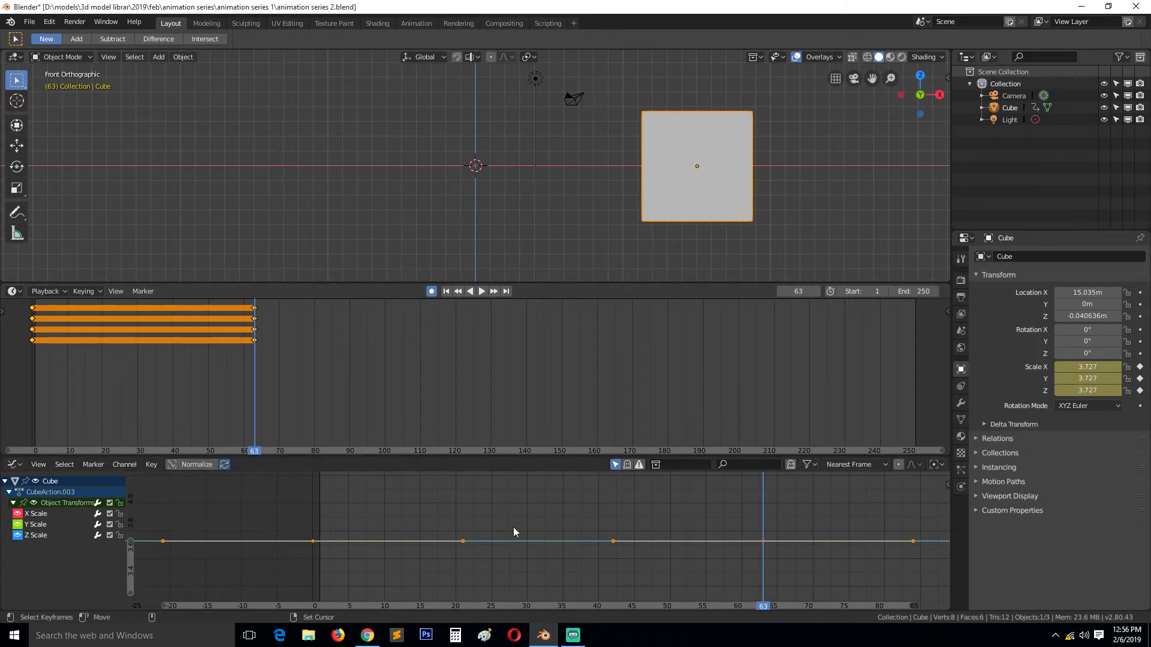
left_click(470, 550)
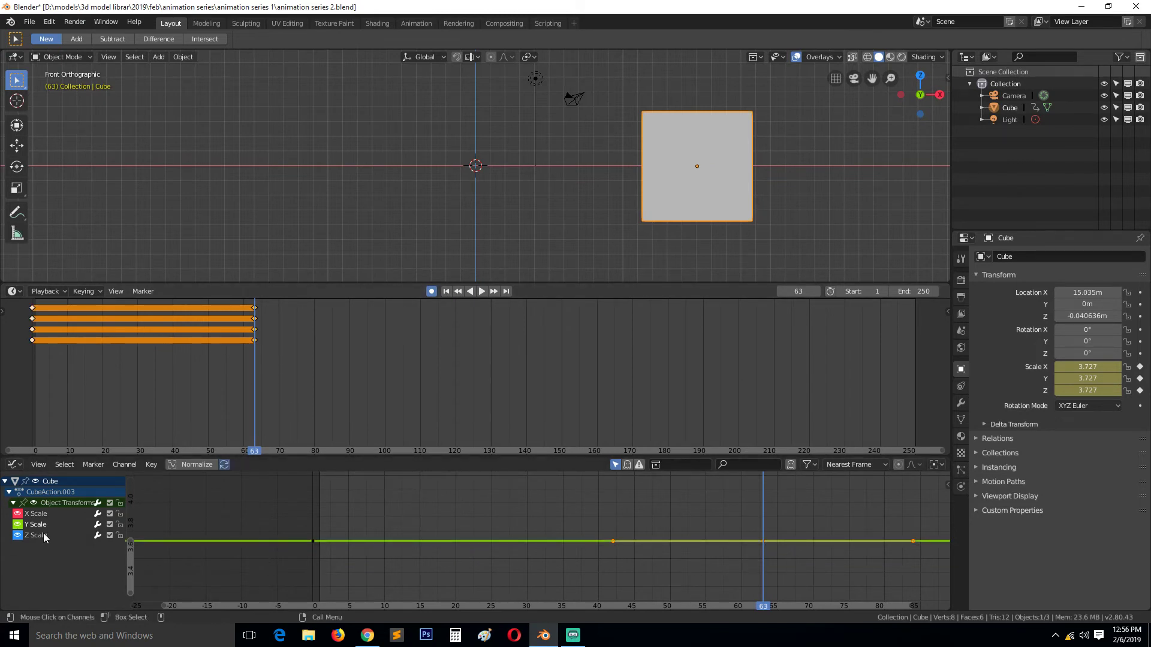
left_click(761, 541)
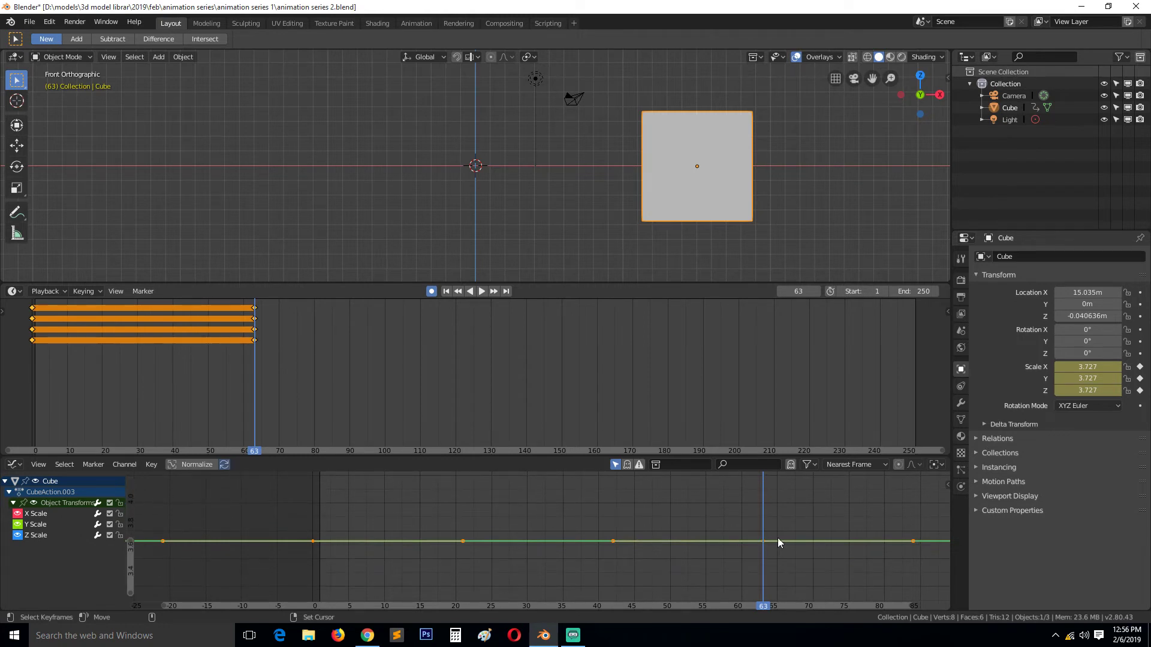
left_click(42, 515)
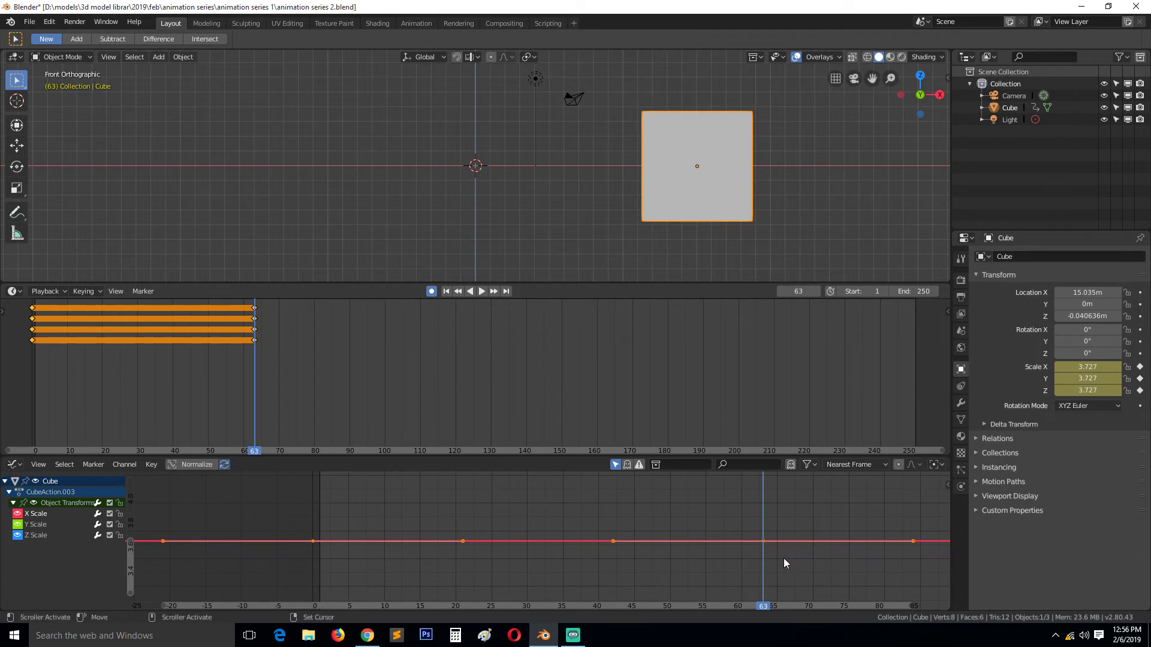
key("g")
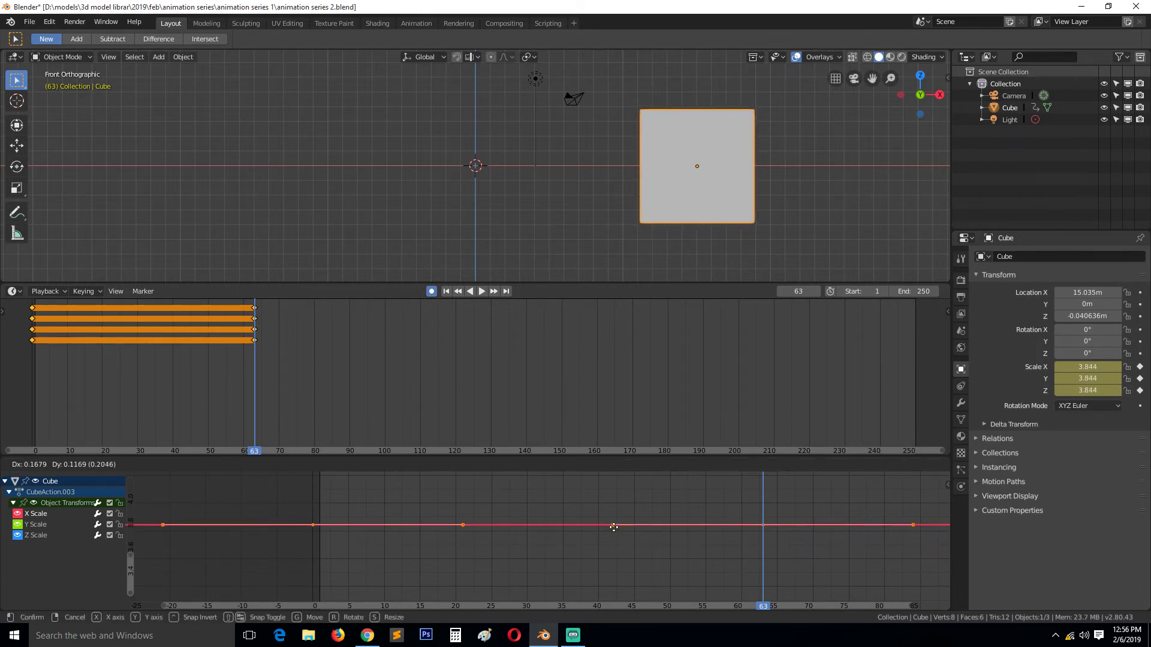
right_click(596, 525)
left_click(763, 541)
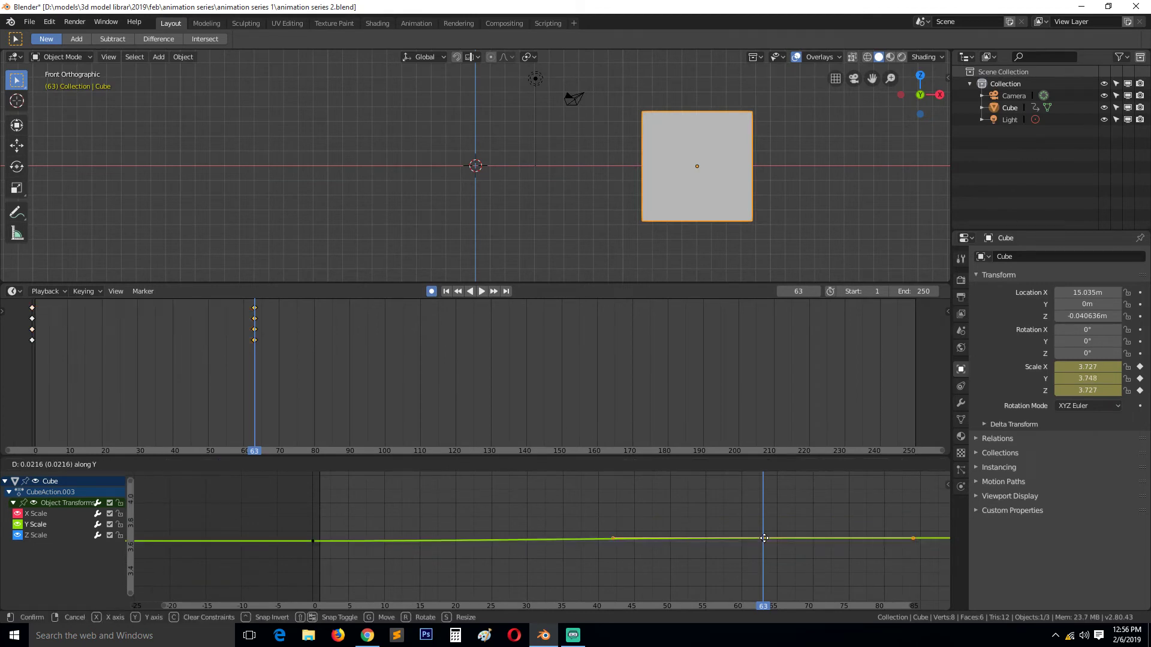
Step: Hide the Y and Z Scale curves and raise the X Scale keyframe at frame 63 vertically to about 7.2
left_click(17, 524)
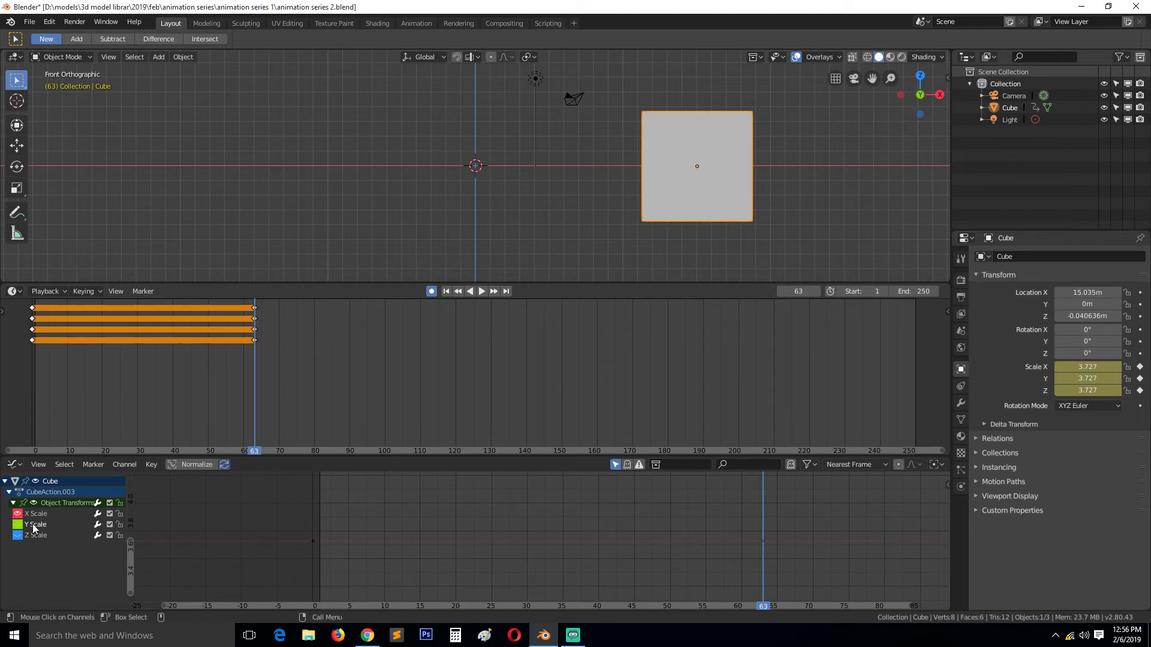
left_click(44, 512)
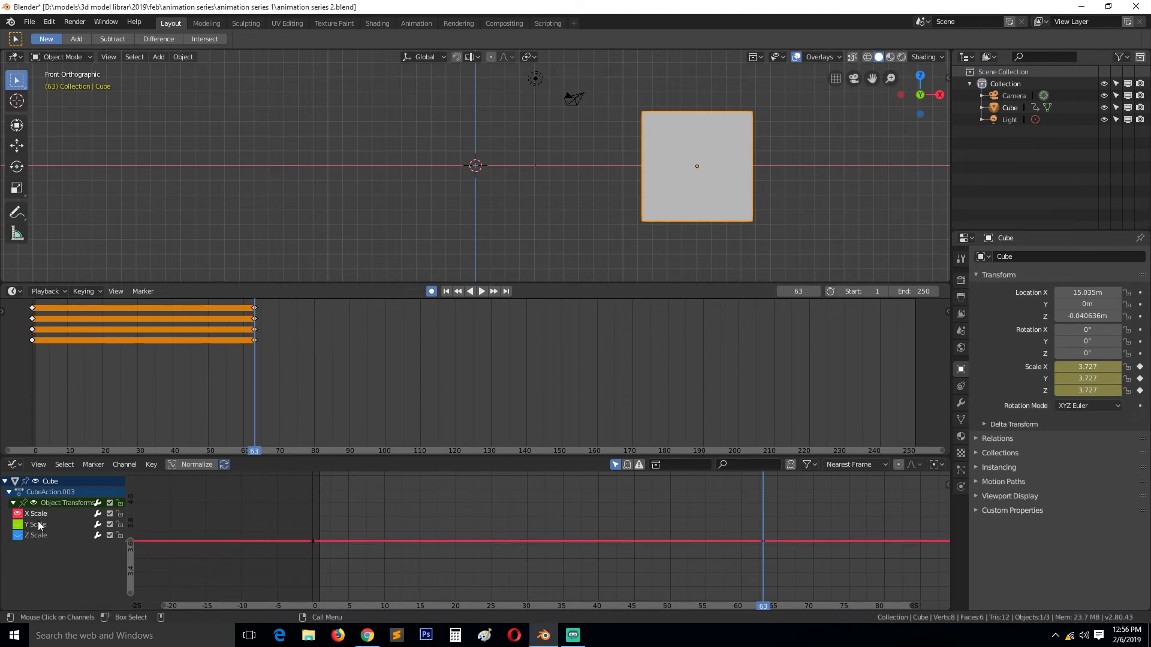
left_click(763, 541)
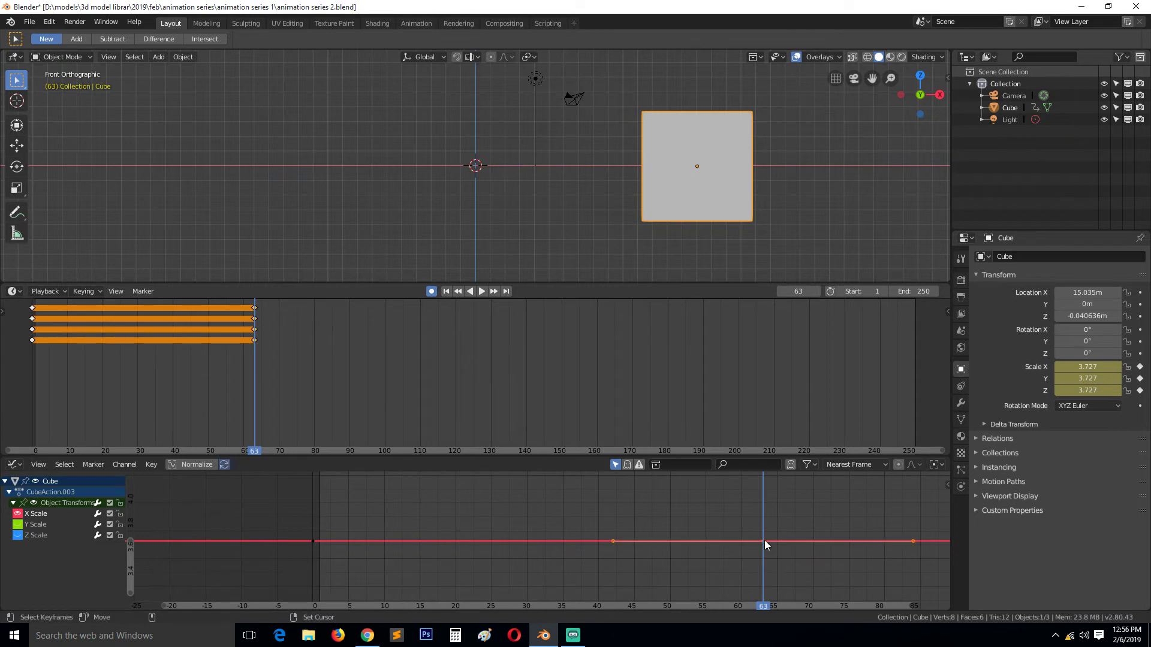
key("g")
key("y")
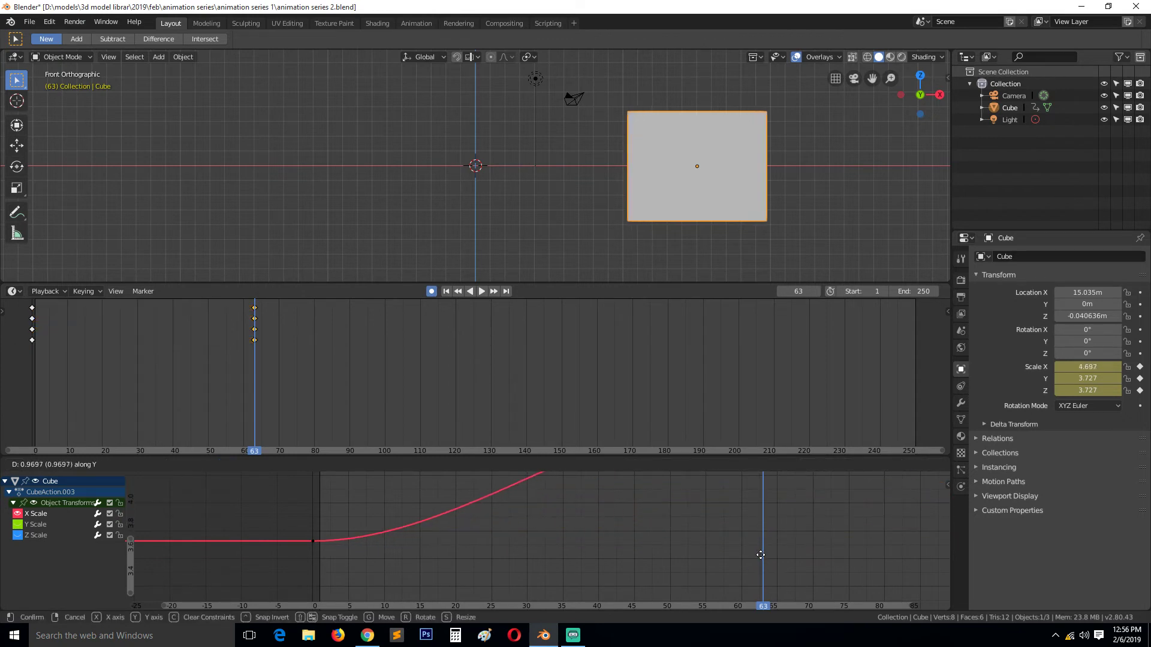
left_click(746, 487)
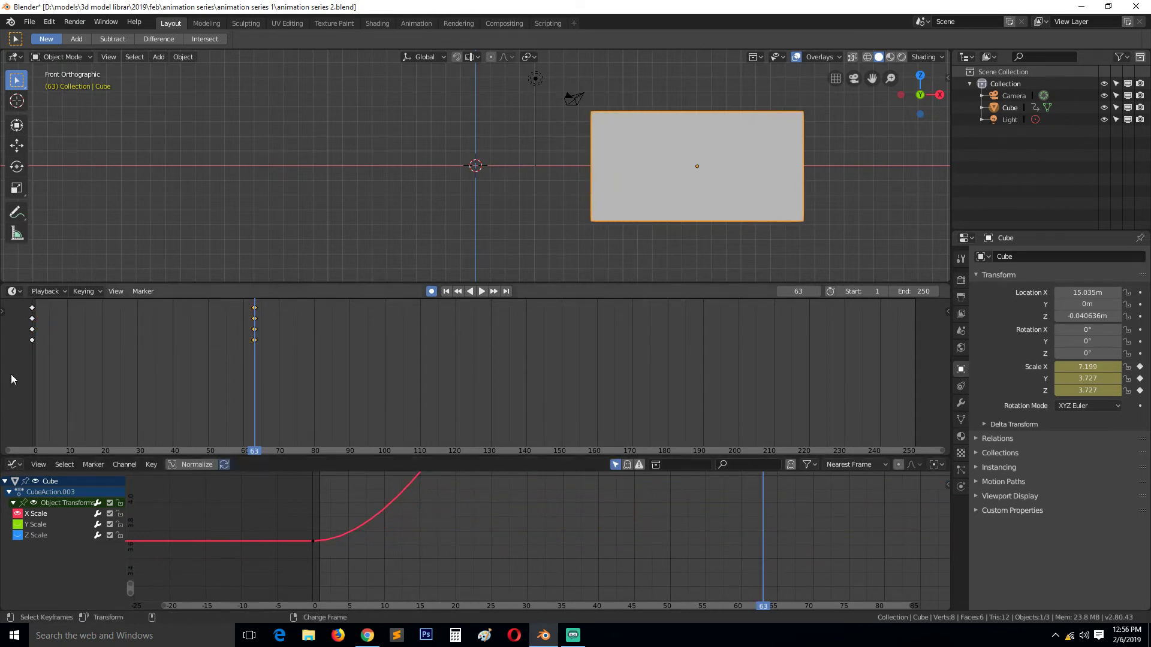
Step: Play the animation from frame 0 twice to review how the cube stretches along X
scroll(639, 533, "down", 6)
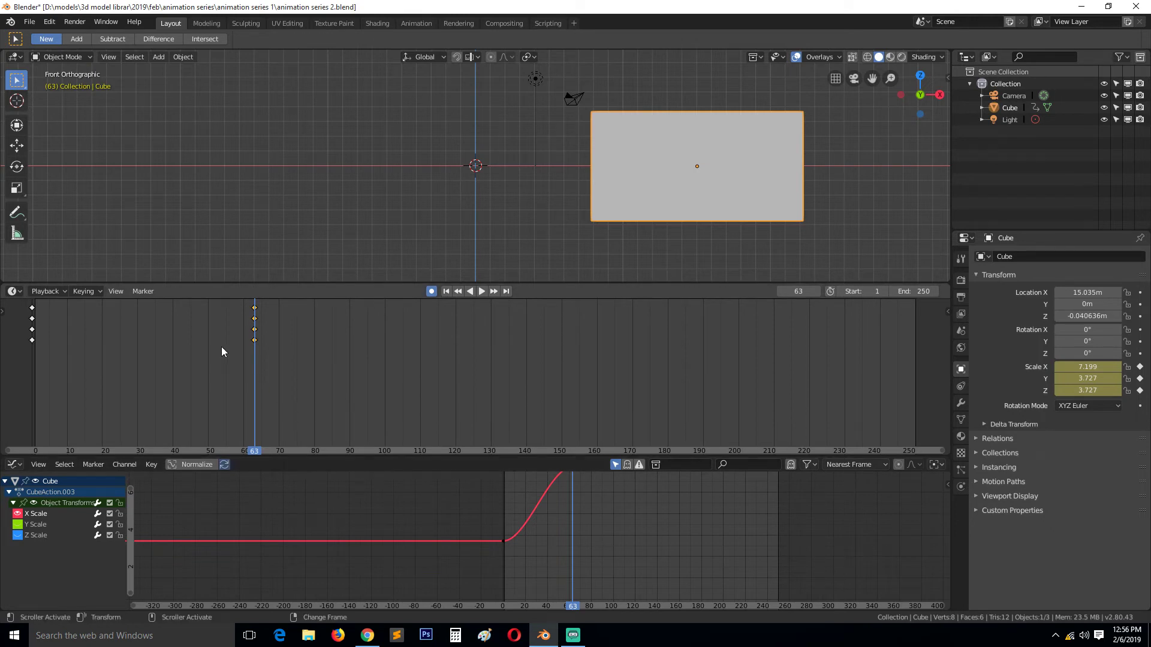
left_click_drag(204, 331, 34, 330)
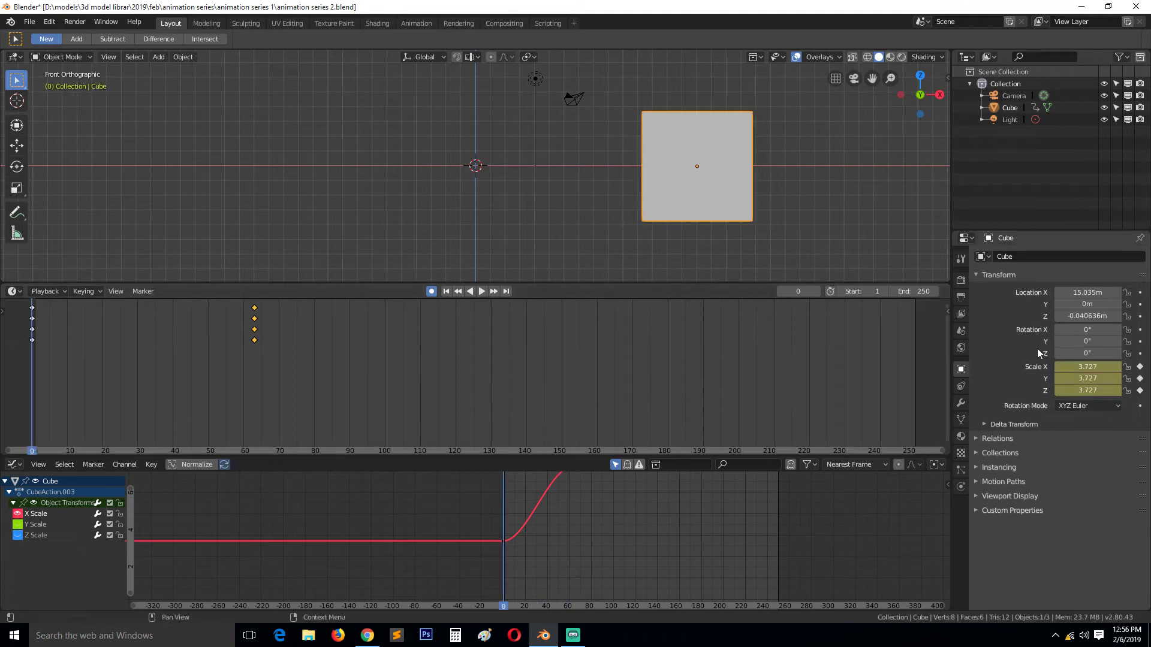
key("space")
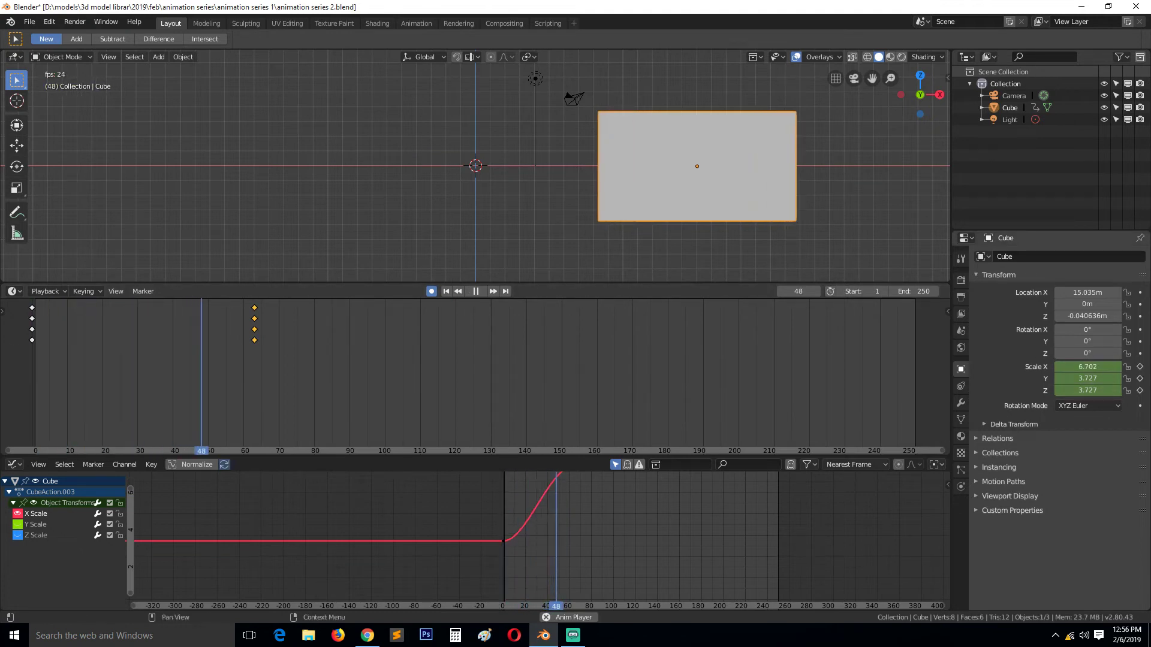
key("space")
left_click(73, 367)
left_click_drag(71, 372, 18, 351)
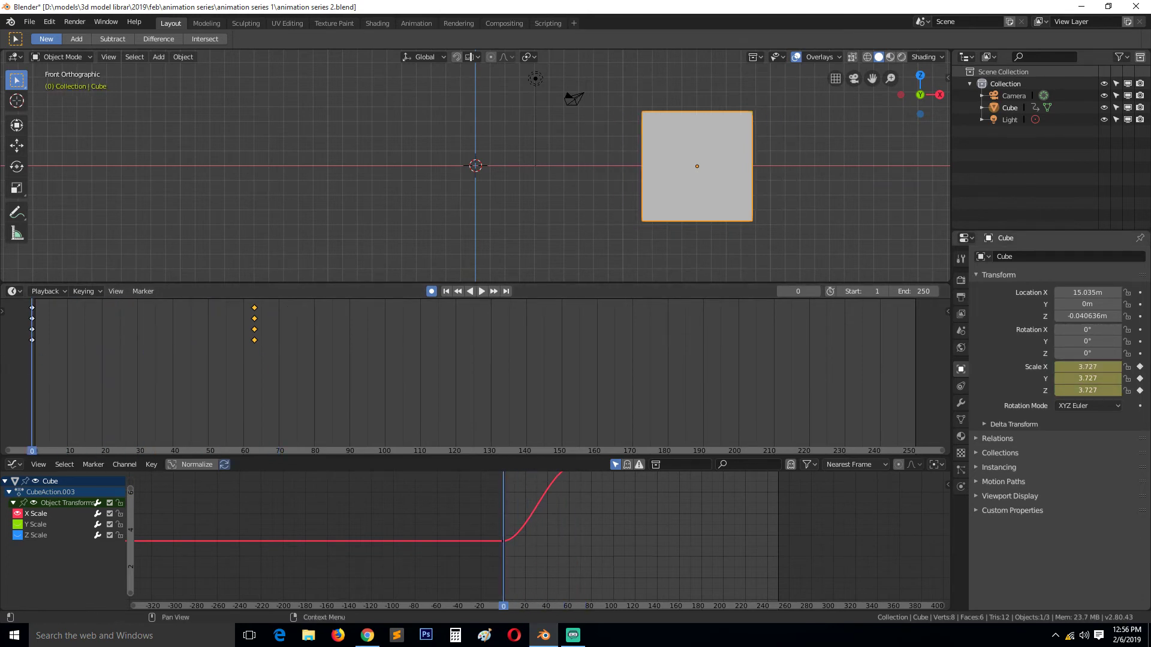
key("space")
key("space")
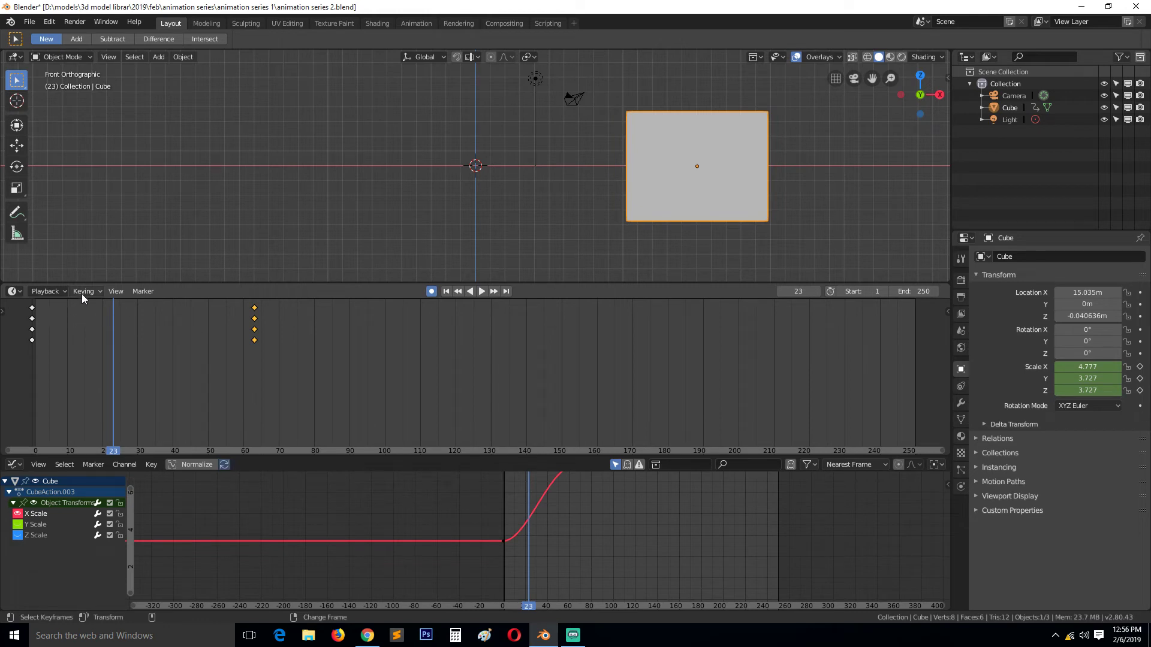
Step: Clear the active keying set and turn off restricting auto keyframing to the active keying set
left_click(60, 291)
left_click(87, 292)
left_click(115, 327)
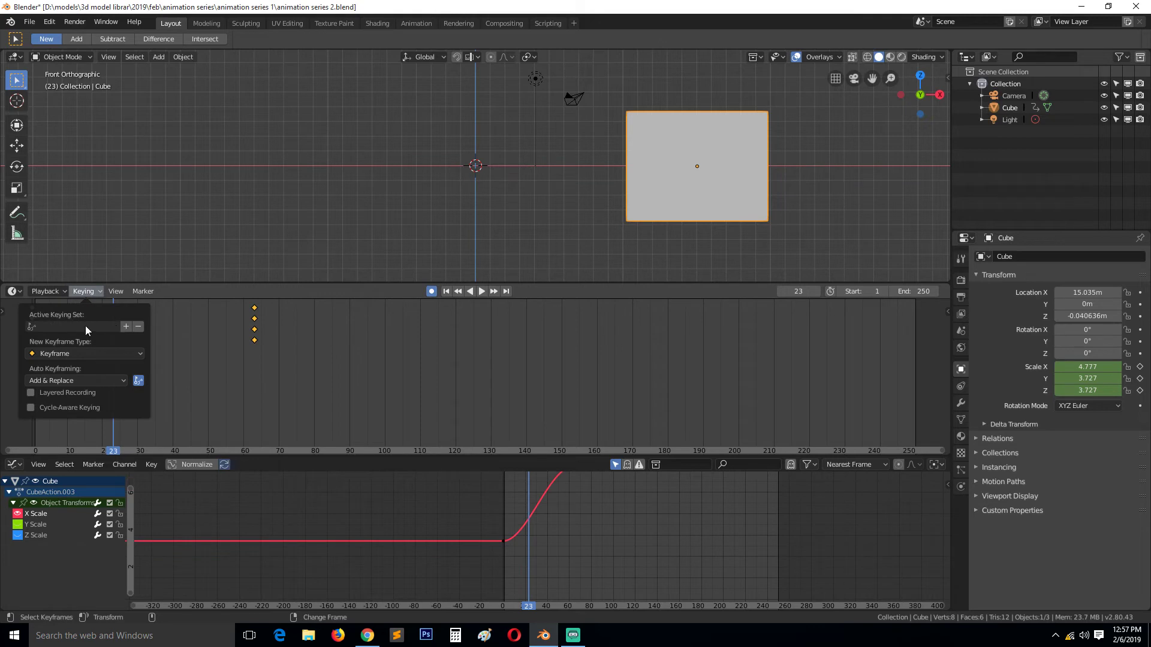
left_click(138, 381)
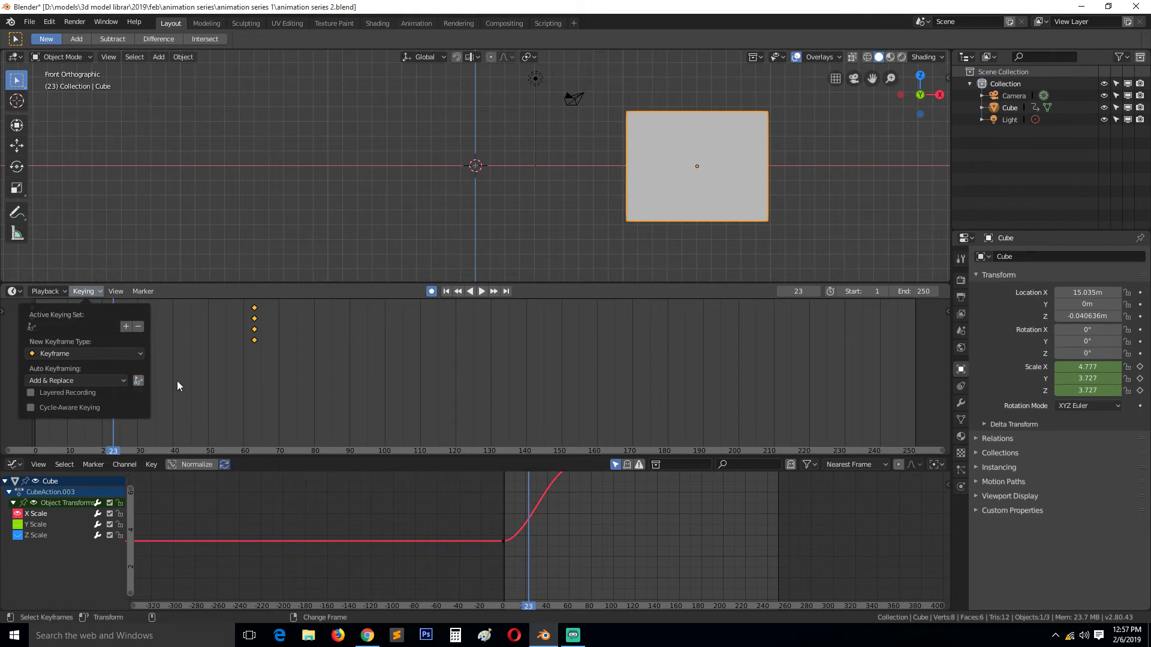
Step: Delete all of the cube's keyframes and return to frame 0
key("x")
left_click(236, 340)
right_click_drag(102, 332, 34, 328)
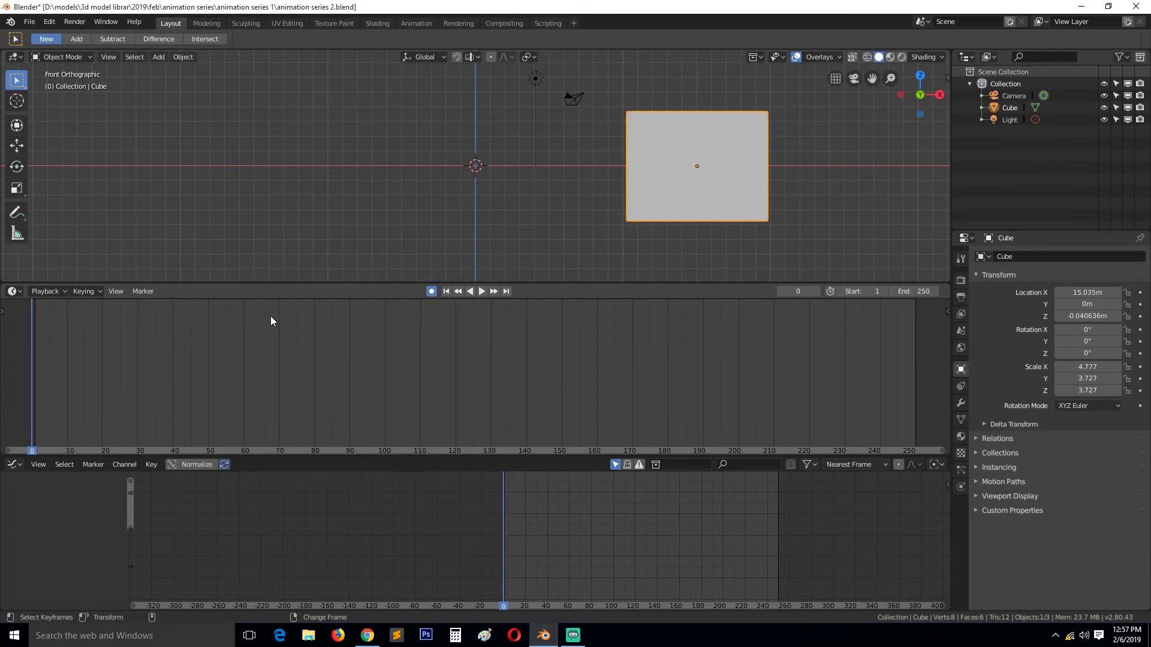
Step: At frame 0, confirm a move of the cube in place to automatically keyframe its location, rotation and scale
key("g")
left_click(653, 189)
key("g")
left_click(701, 147)
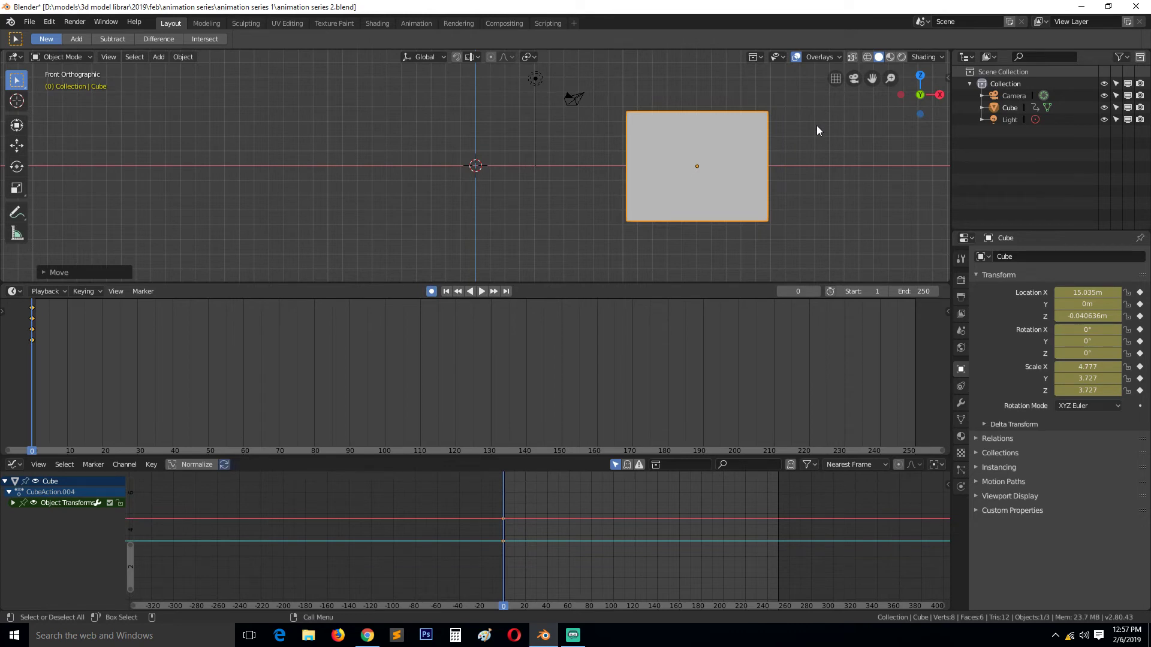
key("n")
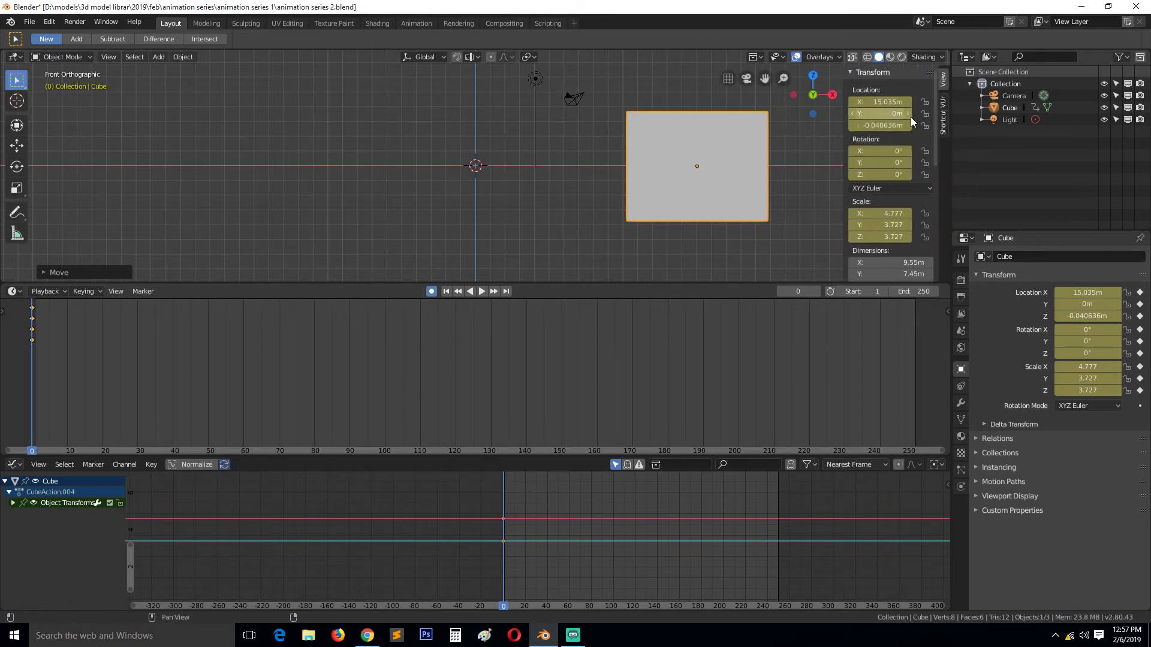
left_click(943, 115)
left_click(895, 90)
key("n")
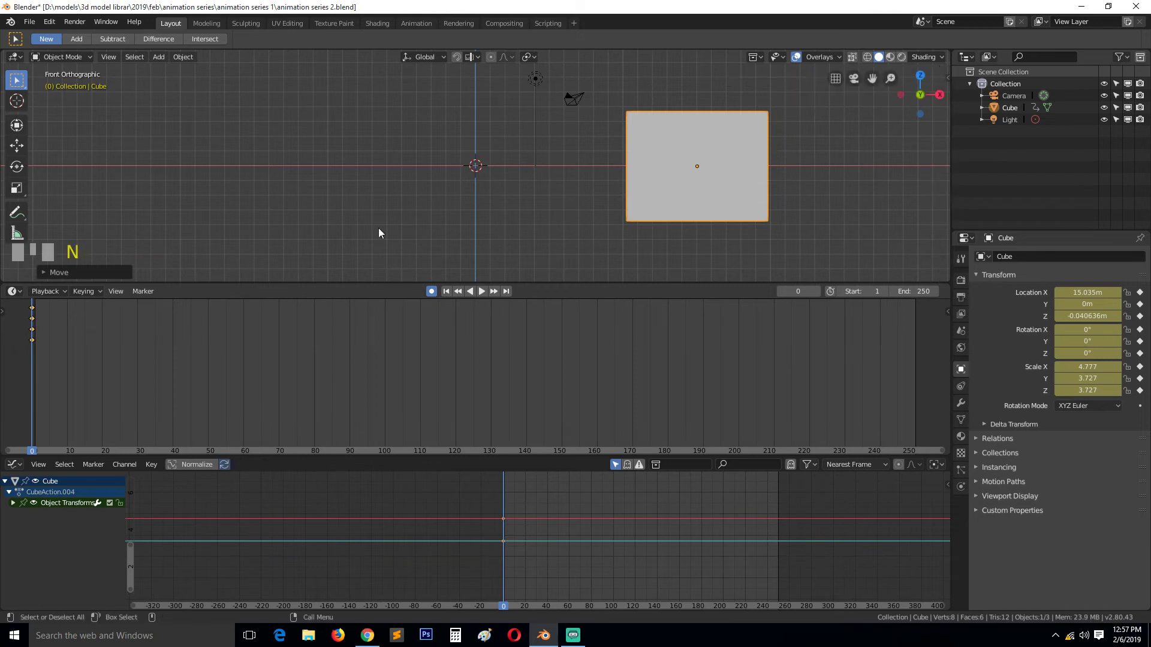
key("g")
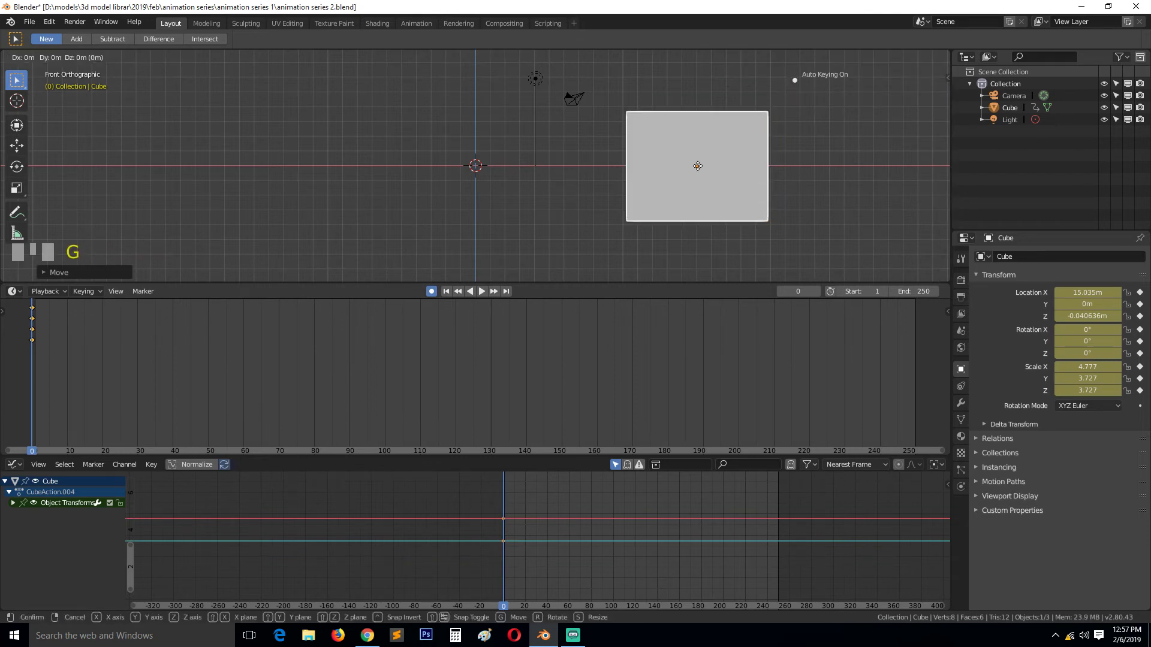
left_click(697, 166)
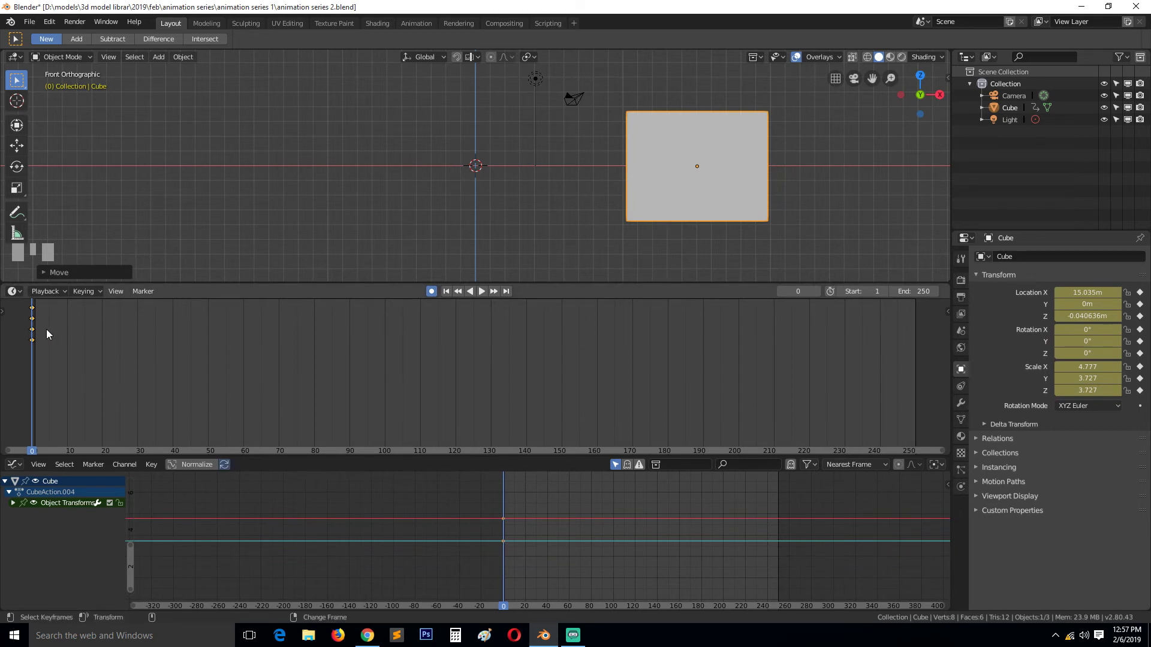
Step: At frame 110, move the cube to about X 4.75 m, Z 0.85 m to record automatic keyframes
right_click_drag(50, 365, 420, 347)
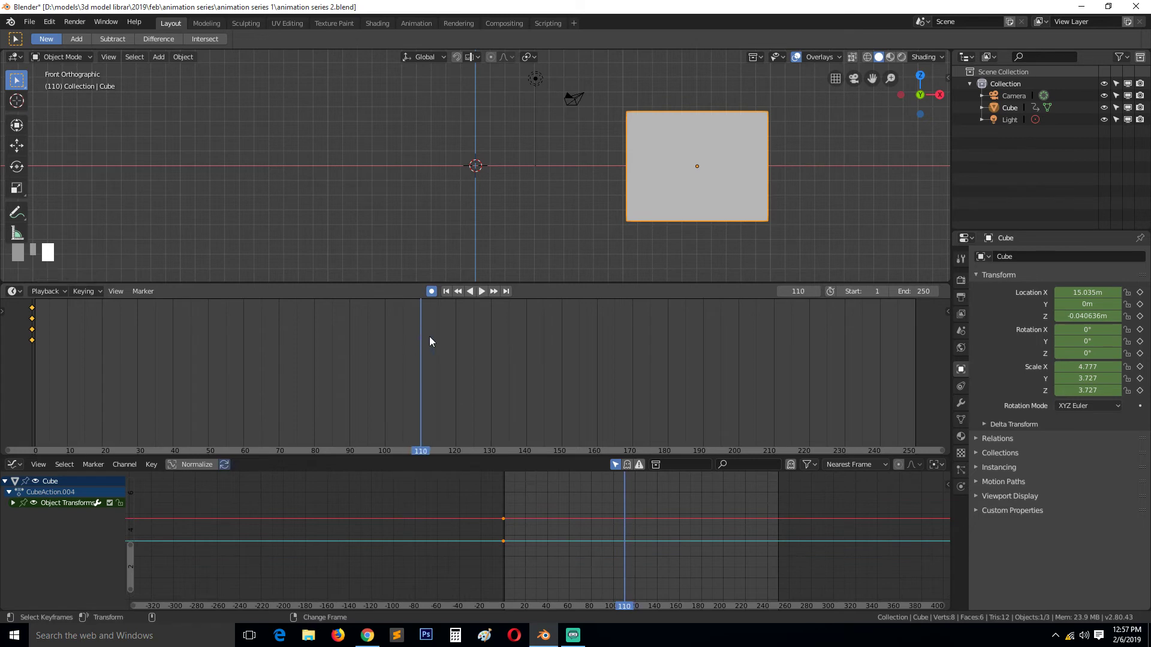
key("g")
left_click(650, 153)
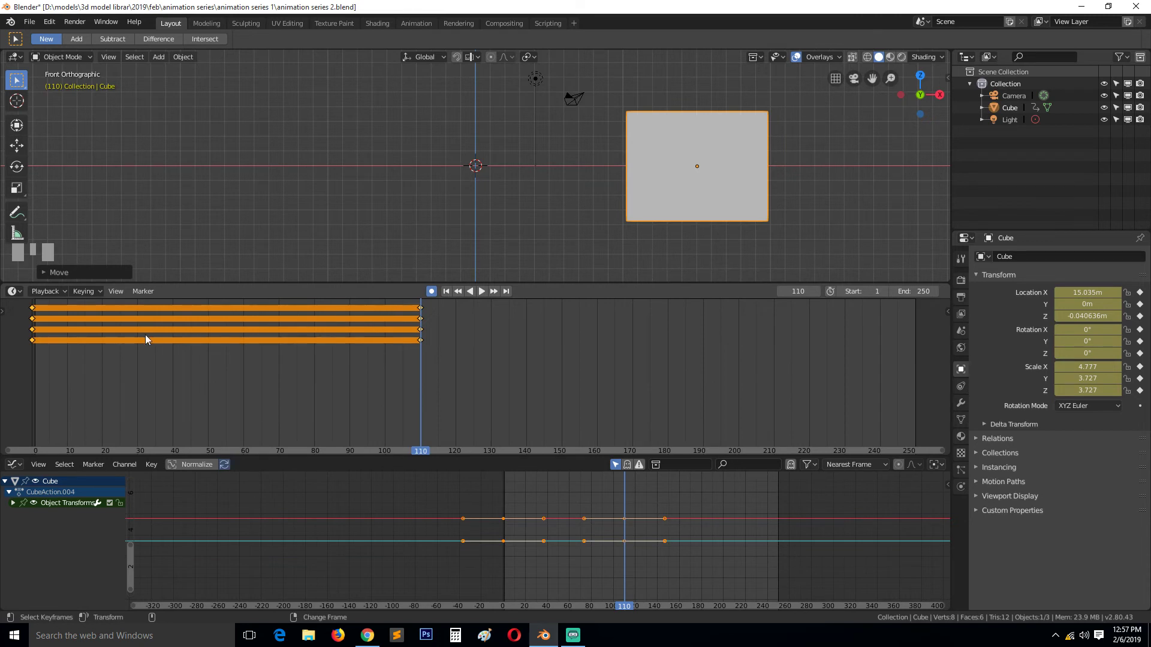
key("g")
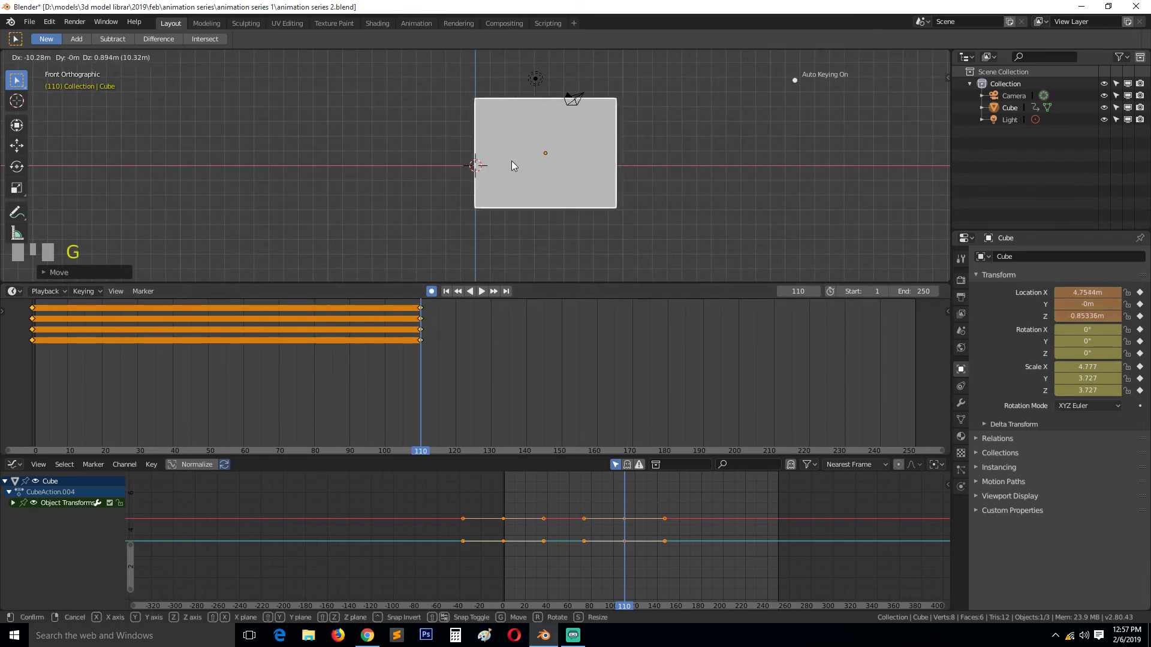
left_click(520, 161)
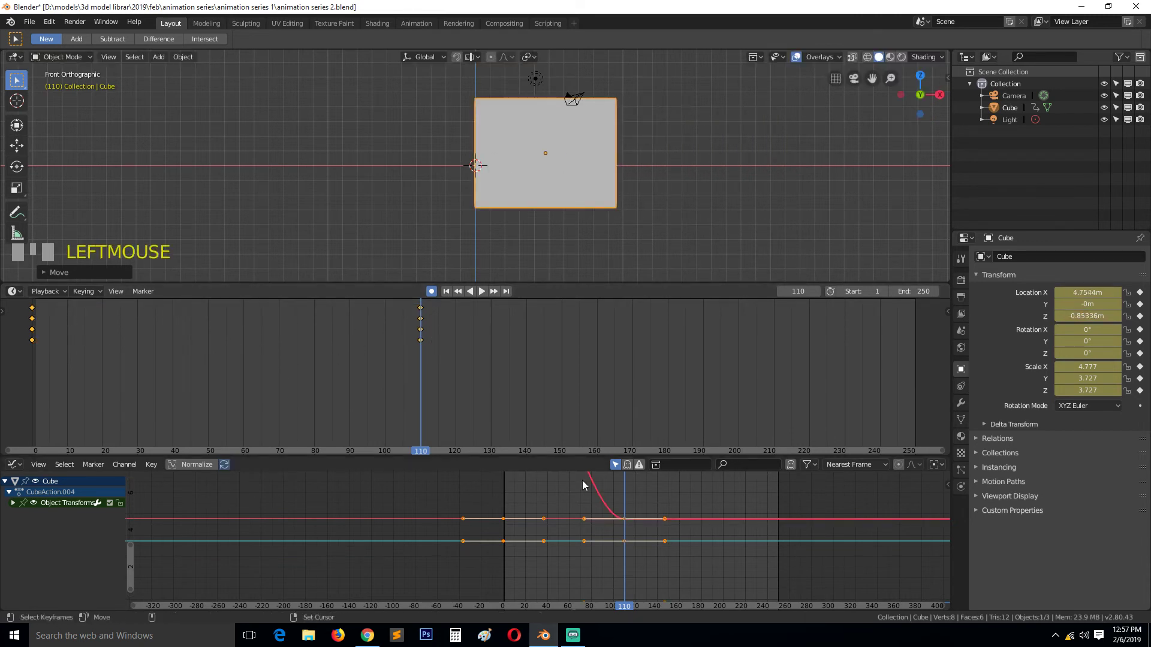
Step: Fit the curves in the graph editor and expand the cube's Object Transforms channels
key("KP_Decimal")
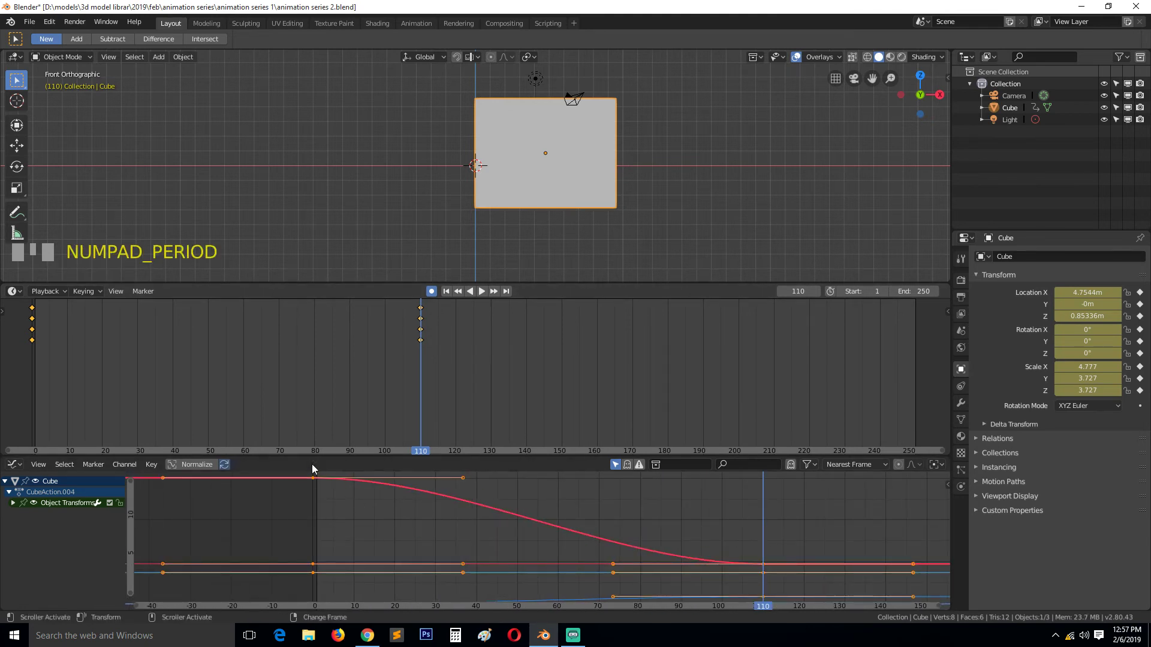
left_click(13, 503)
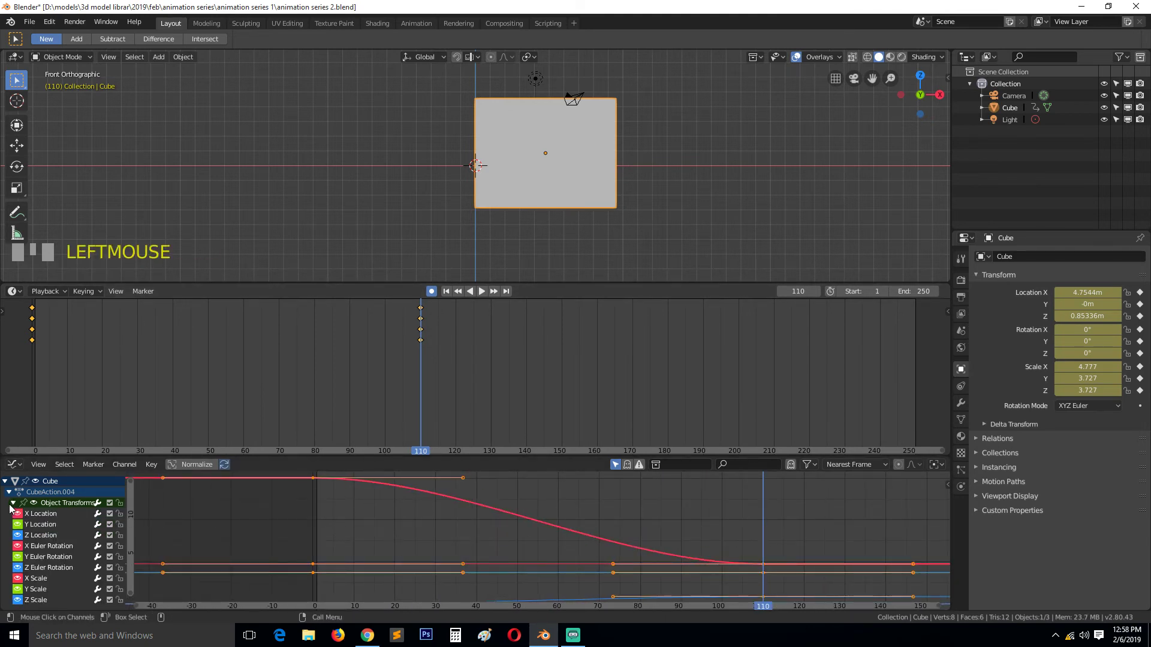
key("KP_Decimal")
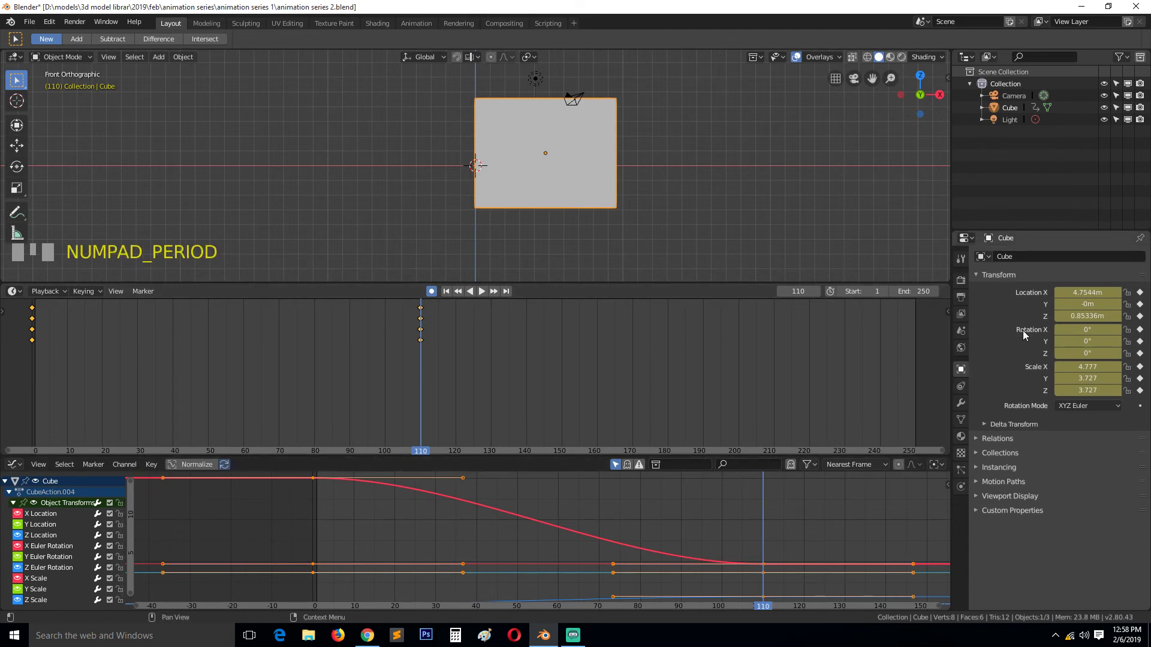
Step: Insert keyframes for the cube's location, rotation and scale at frame 55
right_click_drag(615, 510, 539, 507)
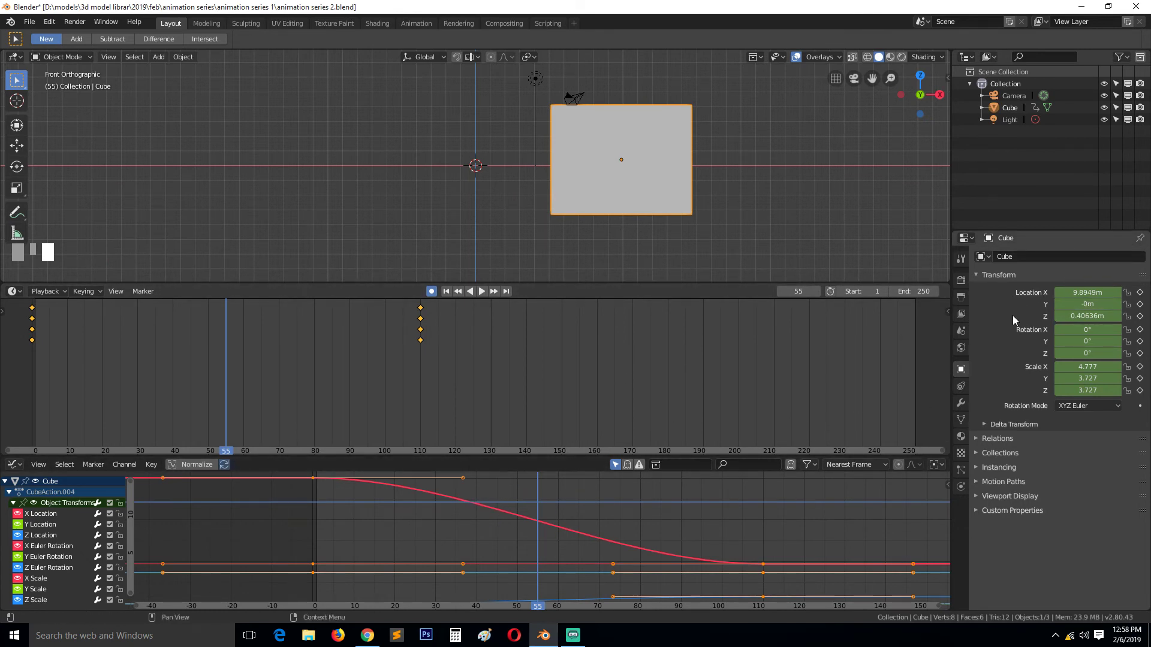
left_click(1140, 316)
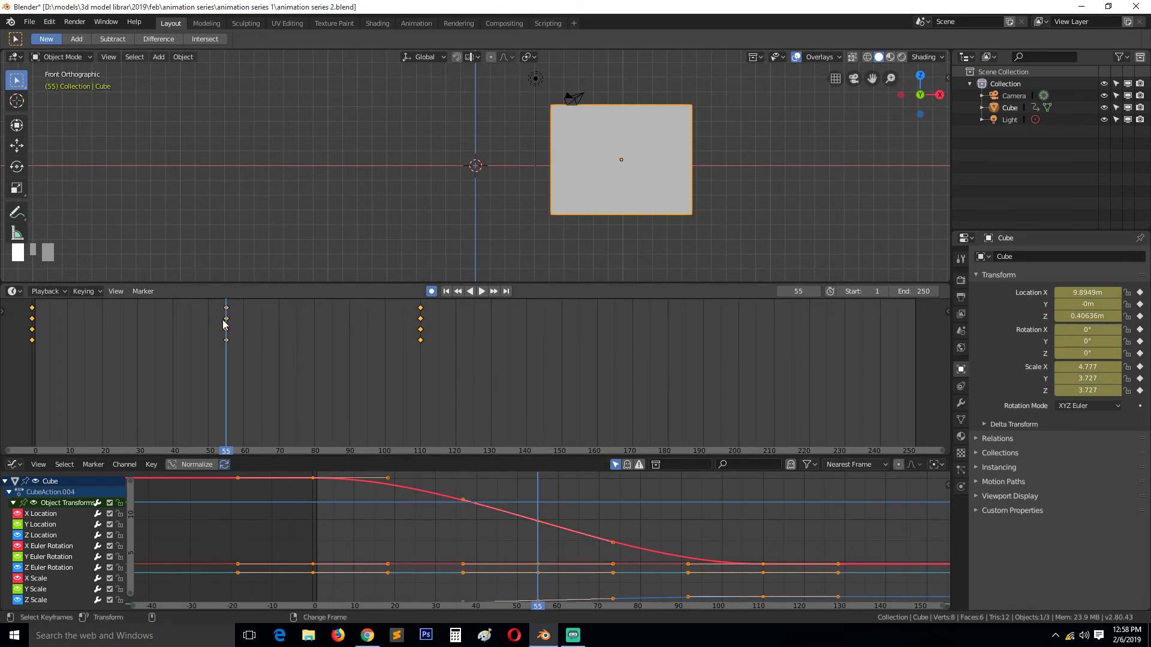
scroll(543, 509, "down", 2)
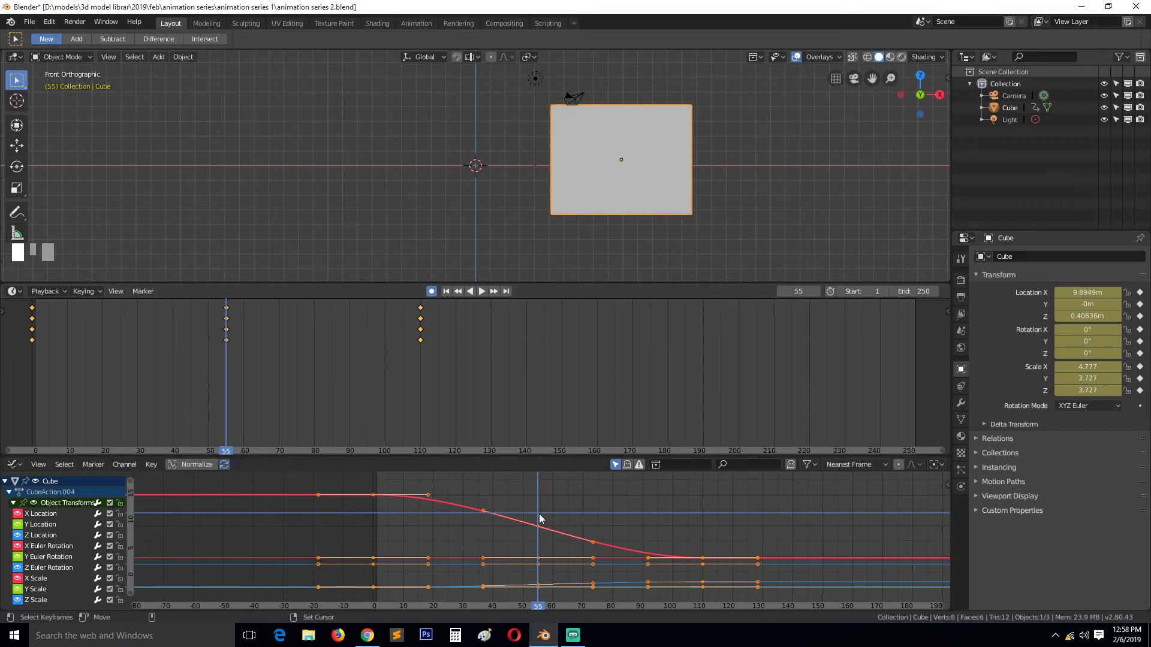
left_click(549, 531)
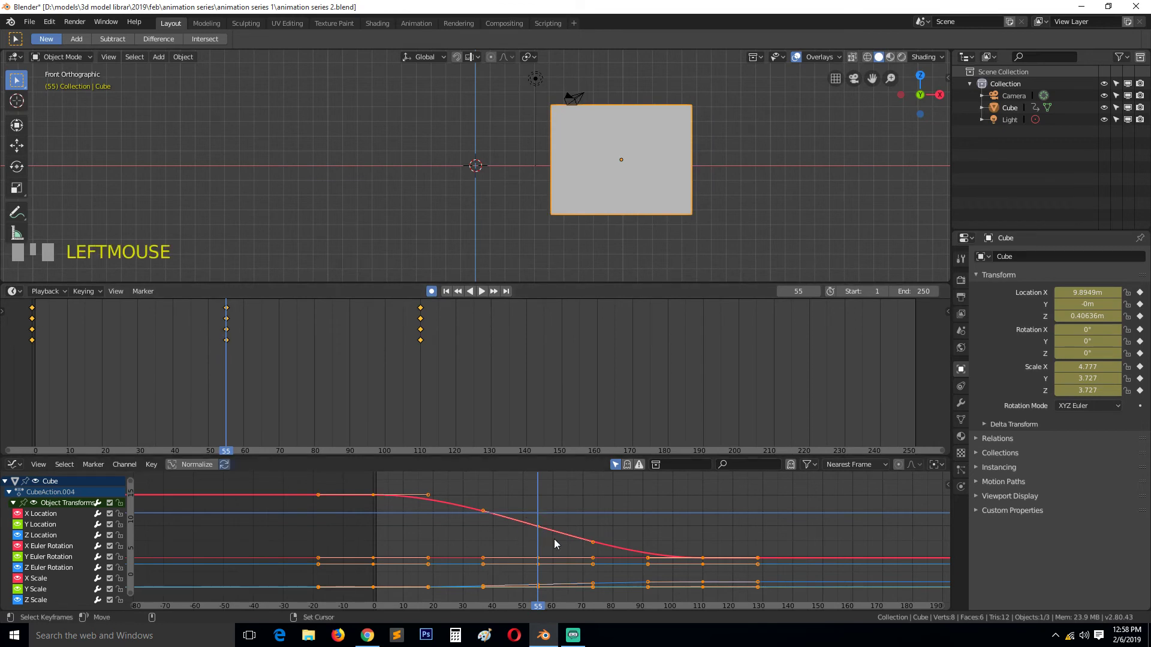
left_click(538, 527)
key("g")
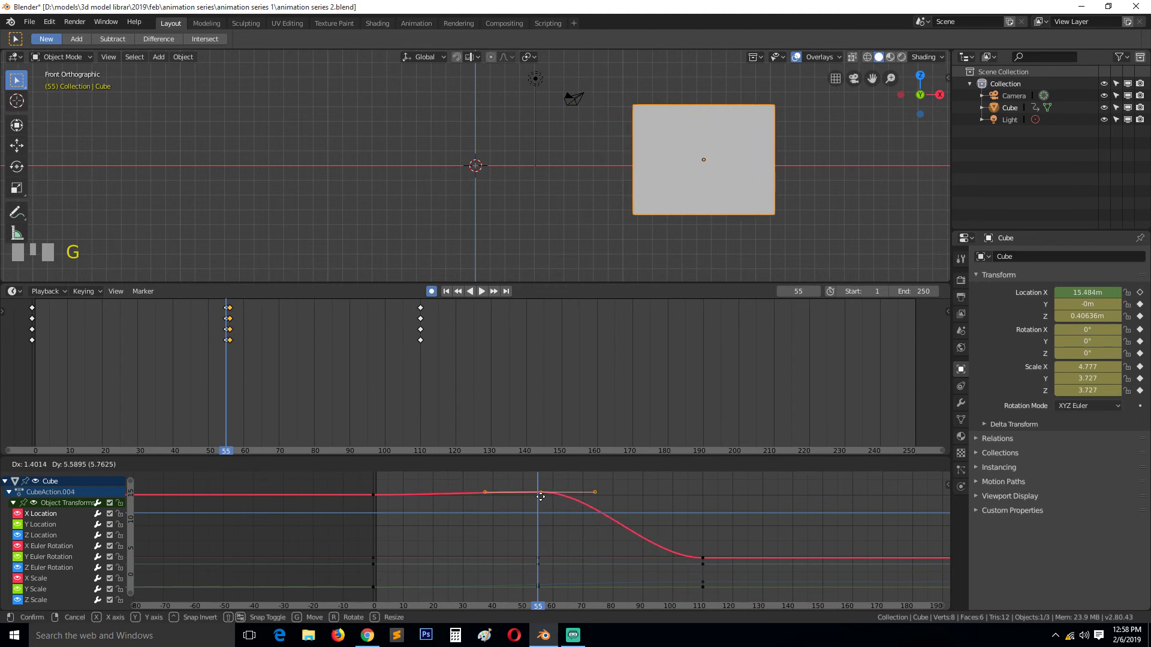
right_click(540, 501)
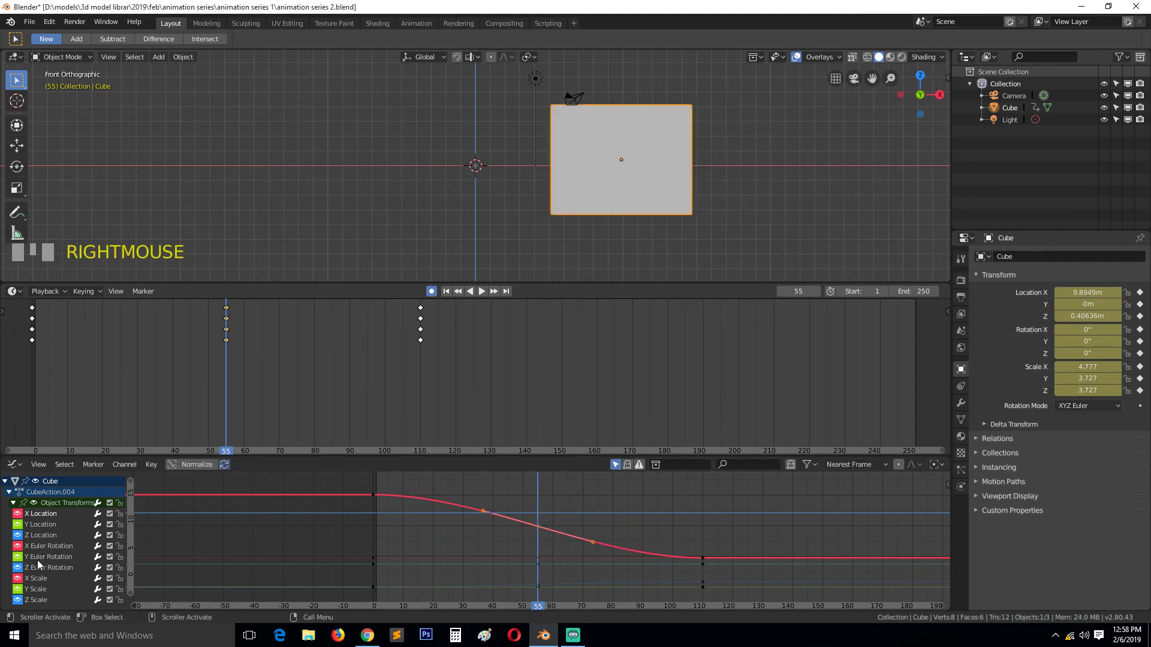
Step: Select the X Scale channel and hide all the other location, rotation and scale curves
scroll(81, 560, "down", 1)
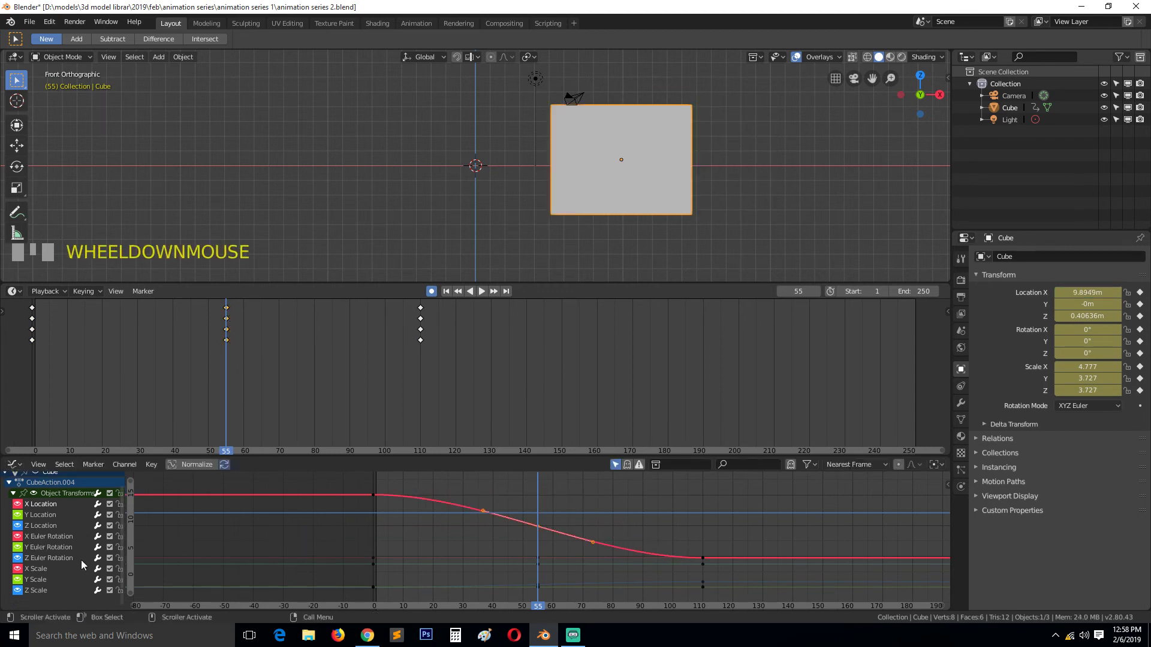
left_click(35, 569)
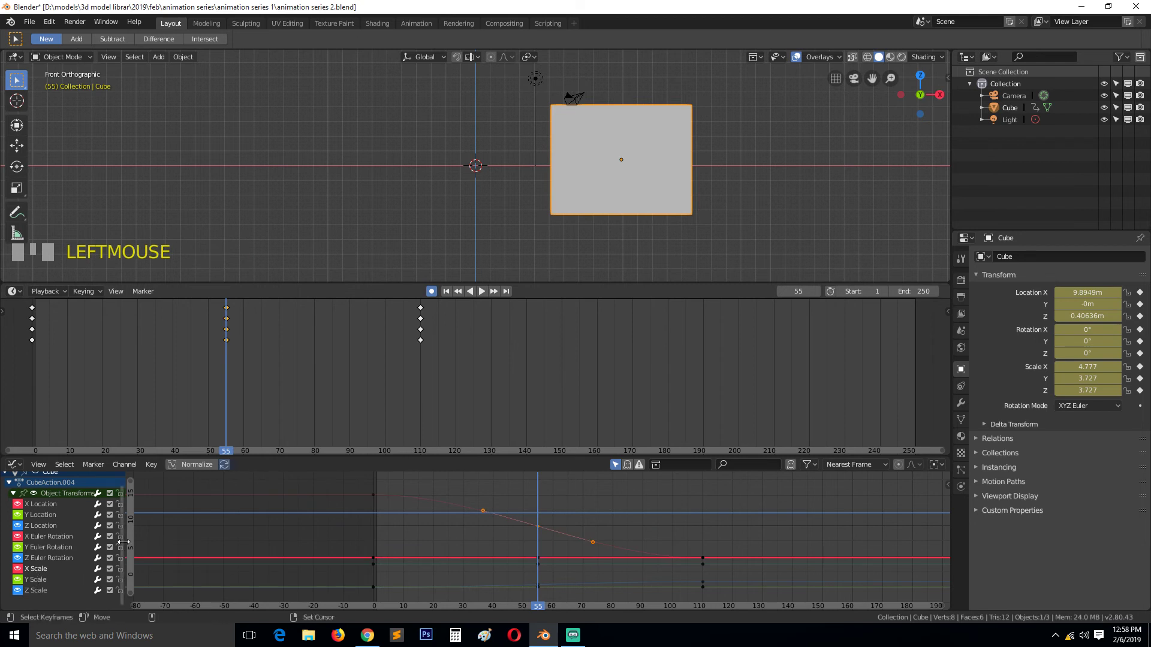
left_click_drag(18, 505, 19, 591)
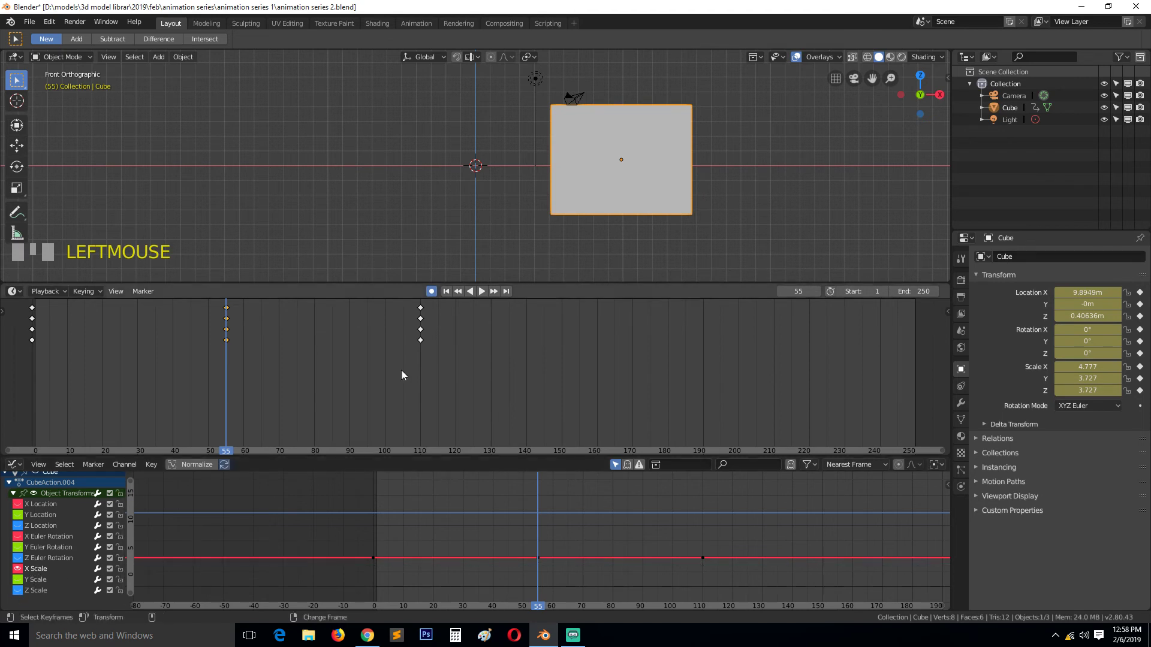
Step: Raise the X Scale keyframe at frame 55 vertically and scrub to frame 29 to preview the stretched cube
scroll(459, 233, "down", 3)
key("grave")
middle_click_drag(459, 232, 532, 239)
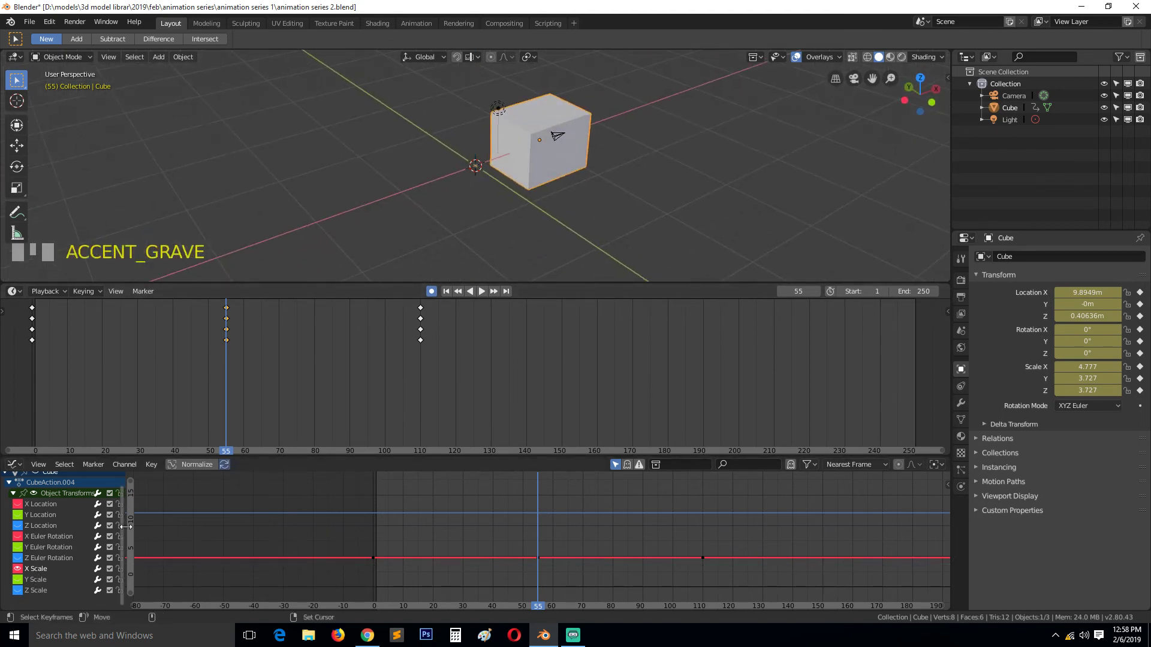
left_click(535, 558)
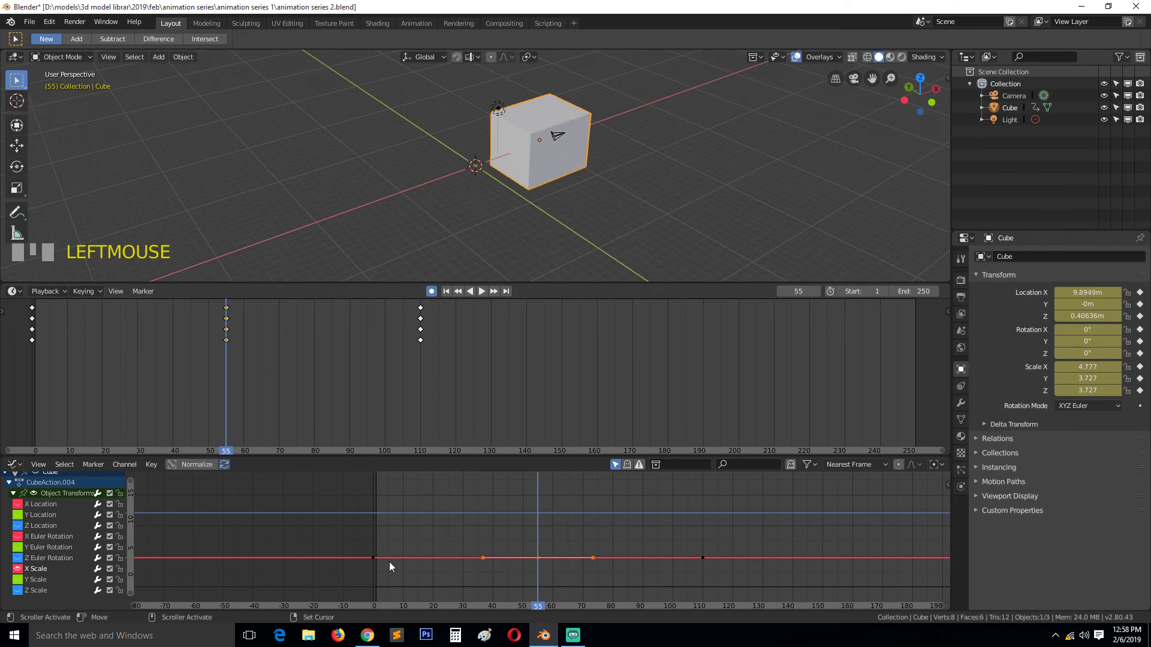
right_click_drag(372, 561, 540, 557)
key("g")
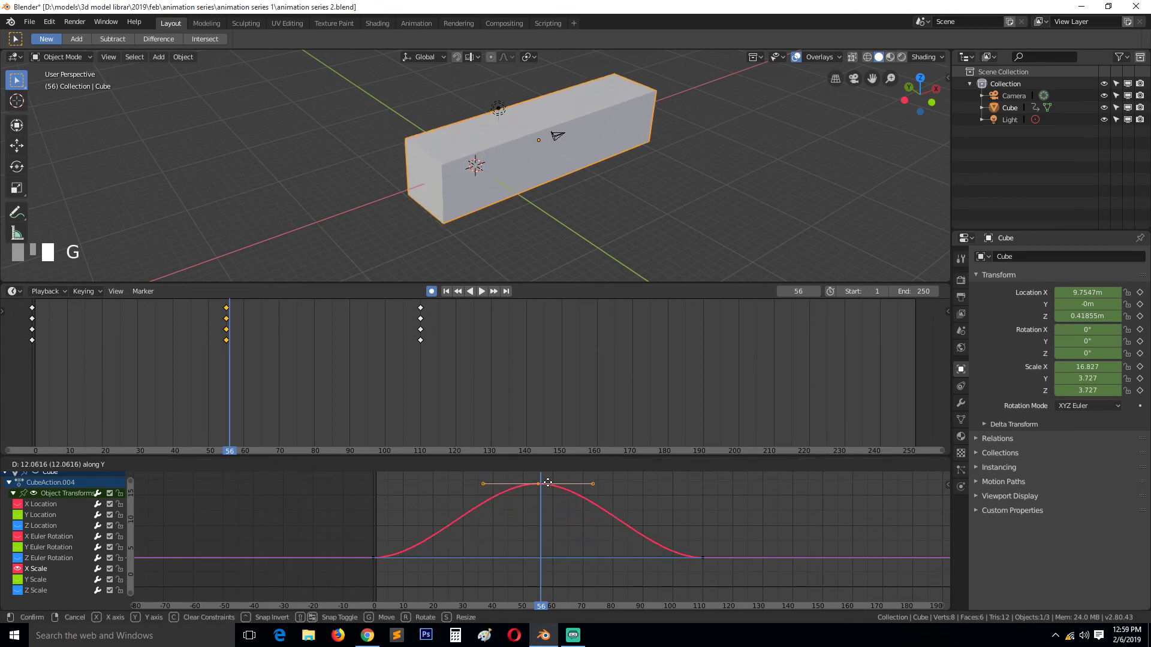
left_click(549, 476)
right_click_drag(505, 483, 460, 501)
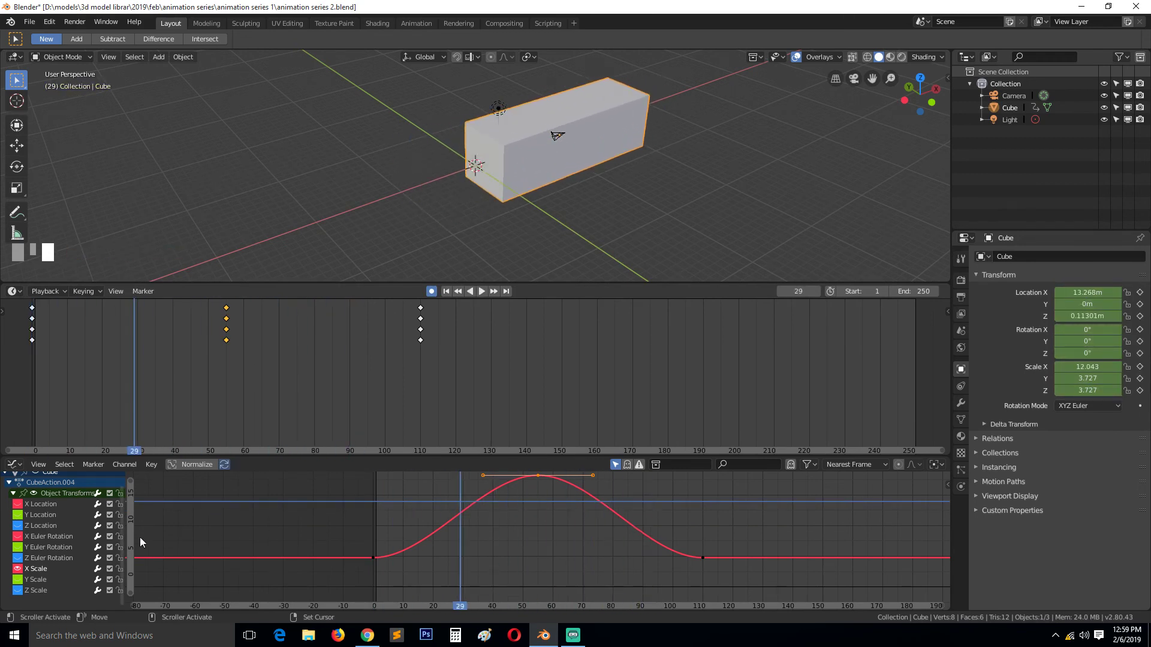
Step: Raise the Y Scale keyframe at frame 55 vertically and scrub to frame 44 to preview the widened cube
left_click(37, 578)
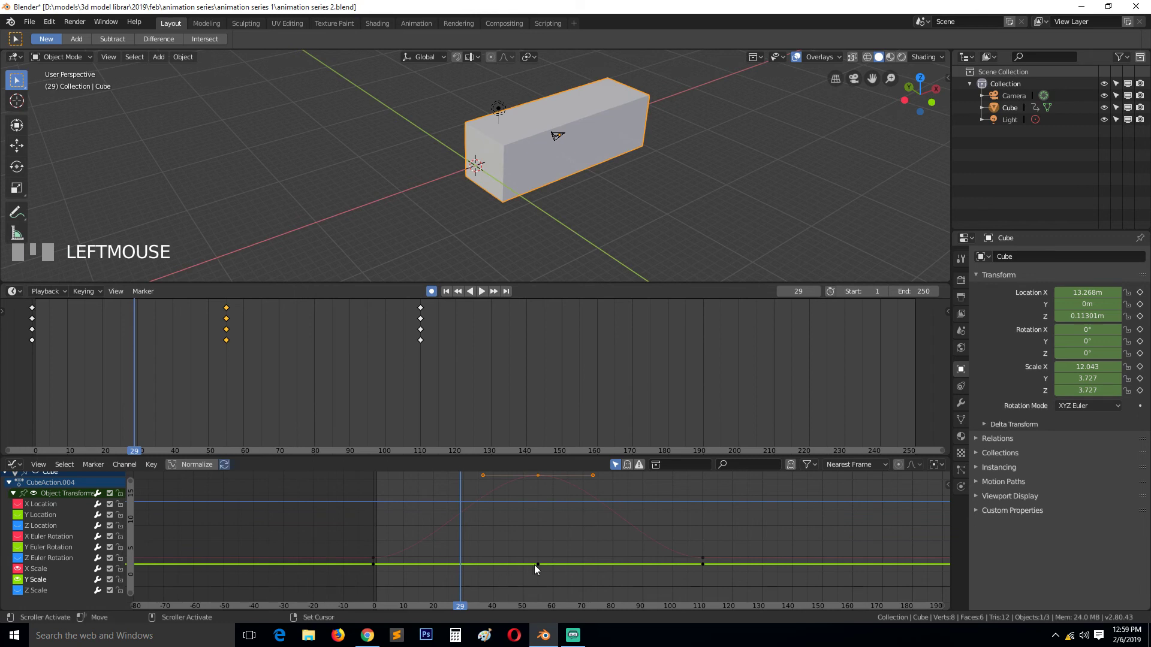
key("g")
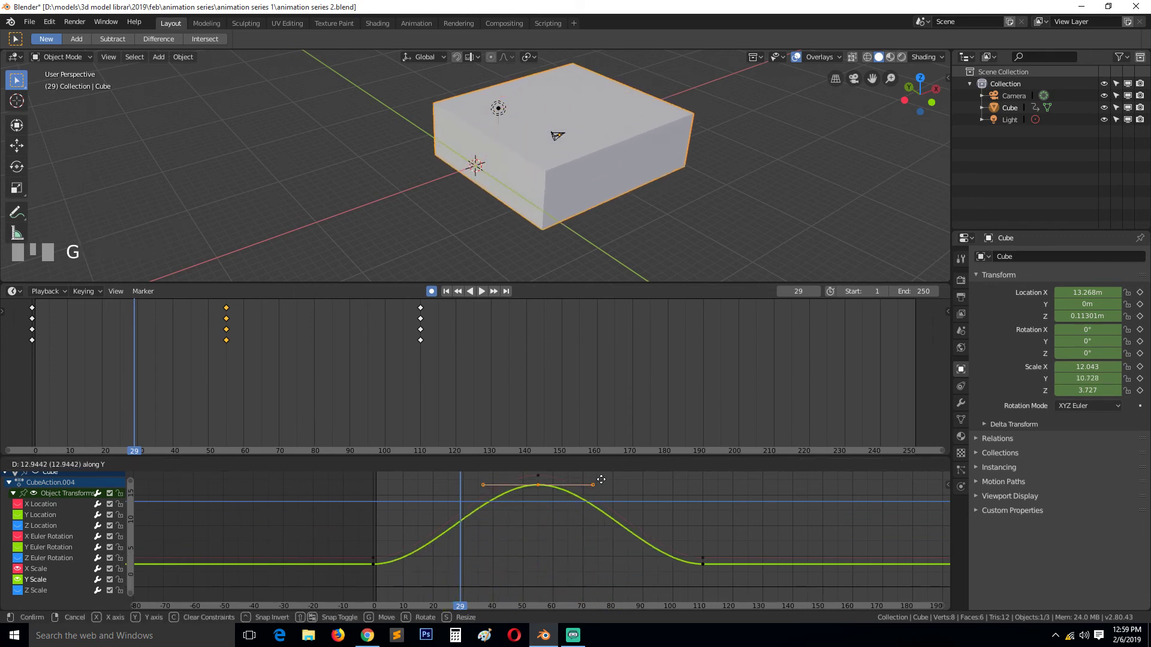
left_click(604, 518)
right_click_drag(355, 522, 506, 517)
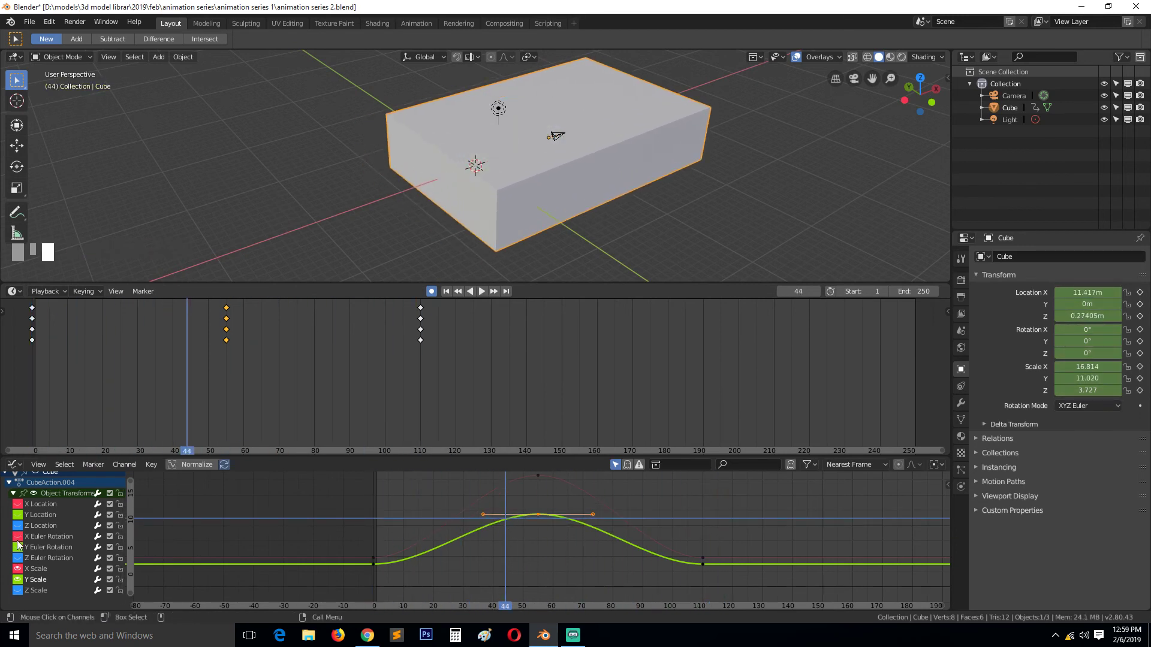
Step: Select the Y Euler Rotation channel and raise its keyframe at frame 55 vertically to tilt the cube
left_click(41, 547)
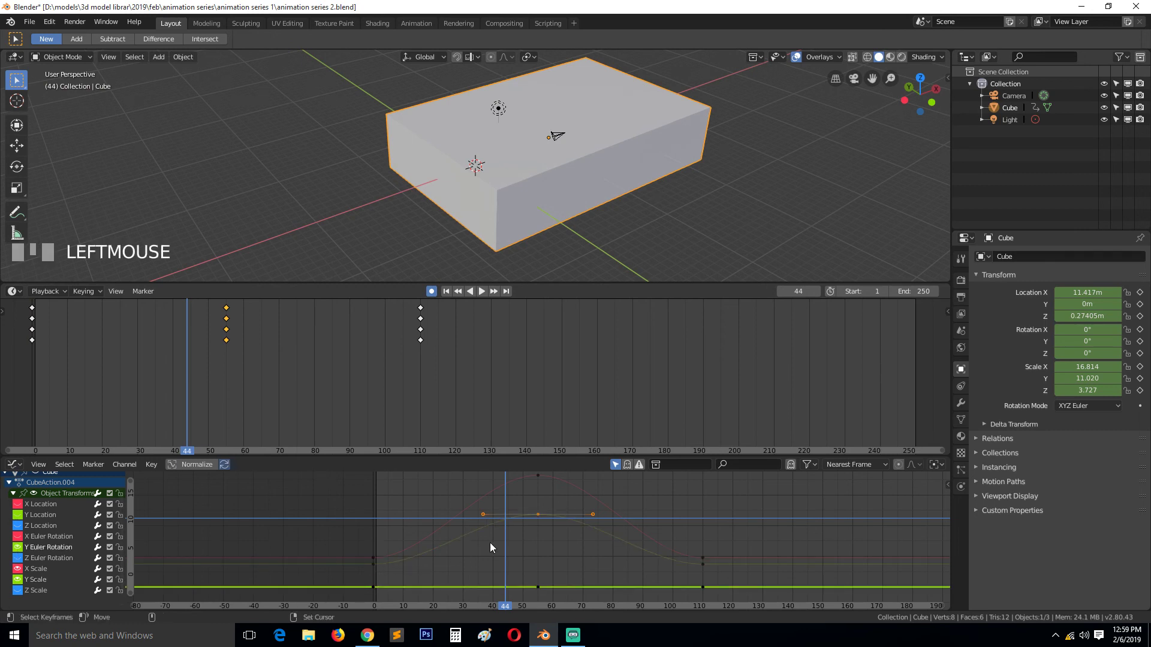
left_click(541, 583)
key("g")
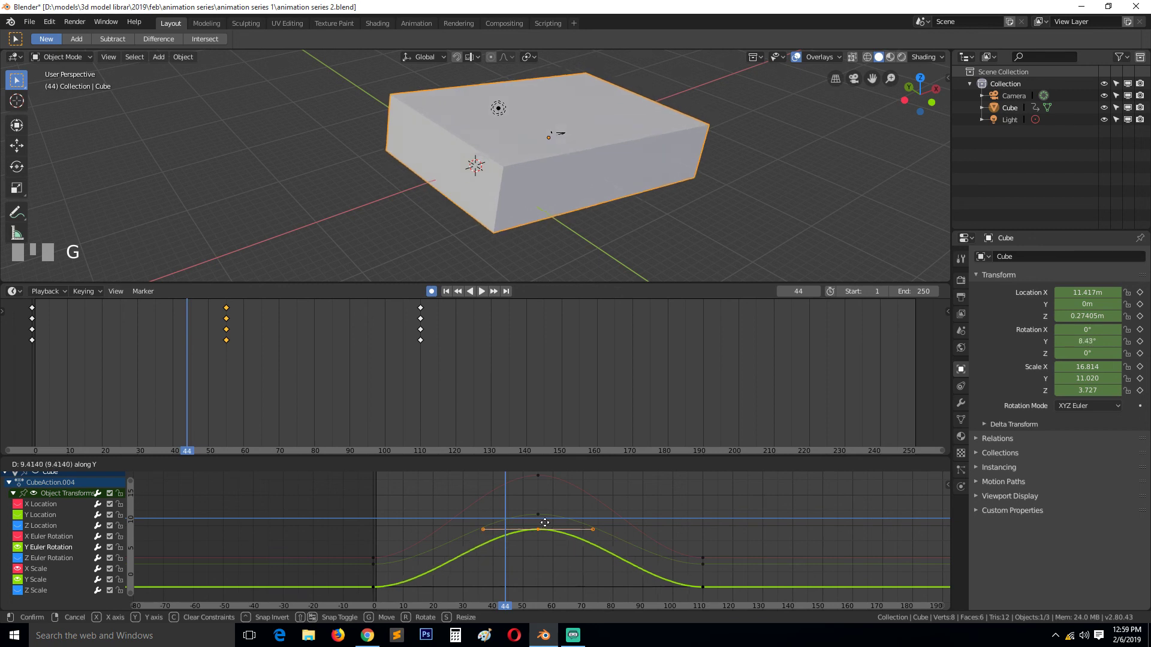
left_click(430, 527)
Step: Play the animation to preview the combined scaling and rotation, stop it, and scrub to frame 54
key("space")
right_click(415, 531)
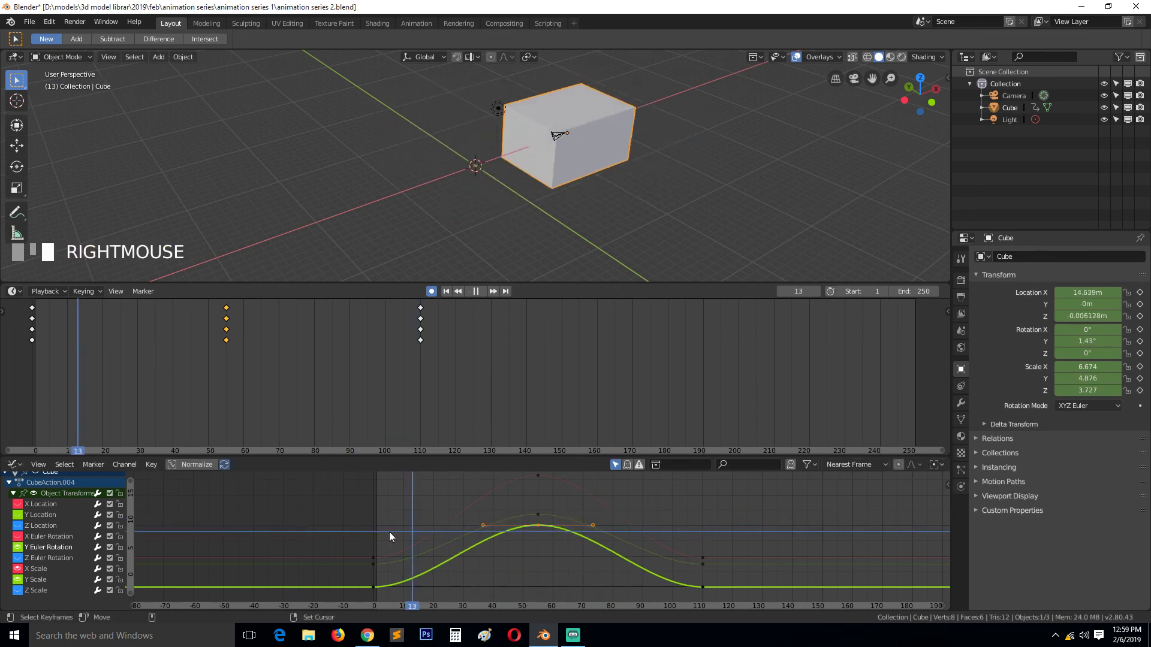
key("space")
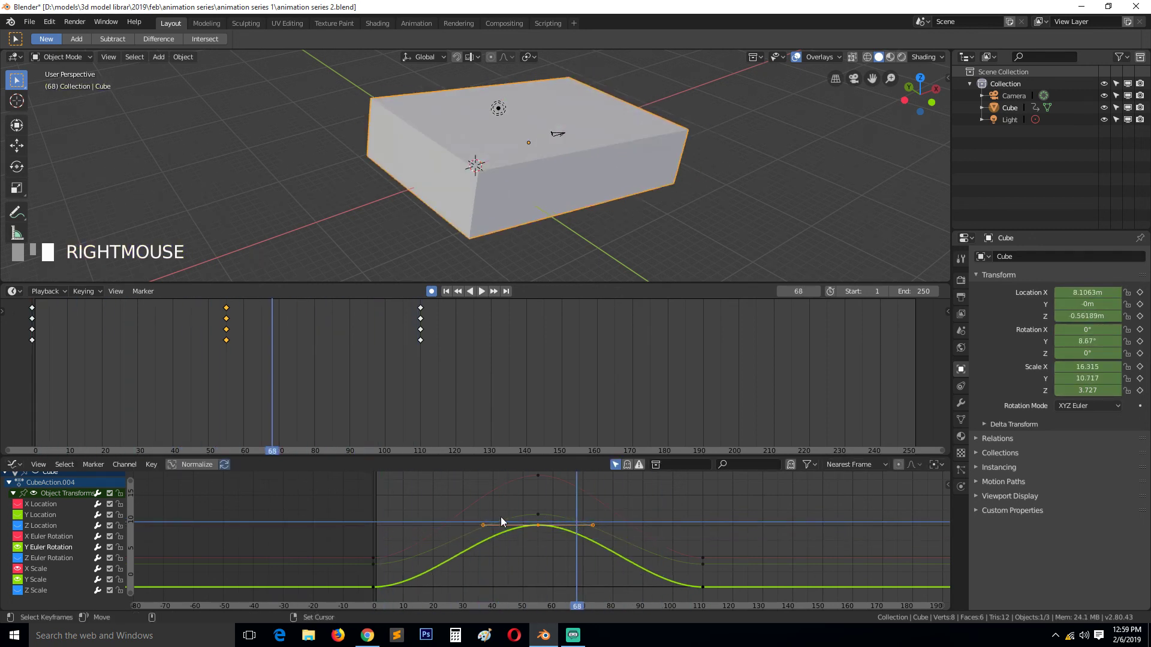
right_click_drag(478, 519, 536, 520)
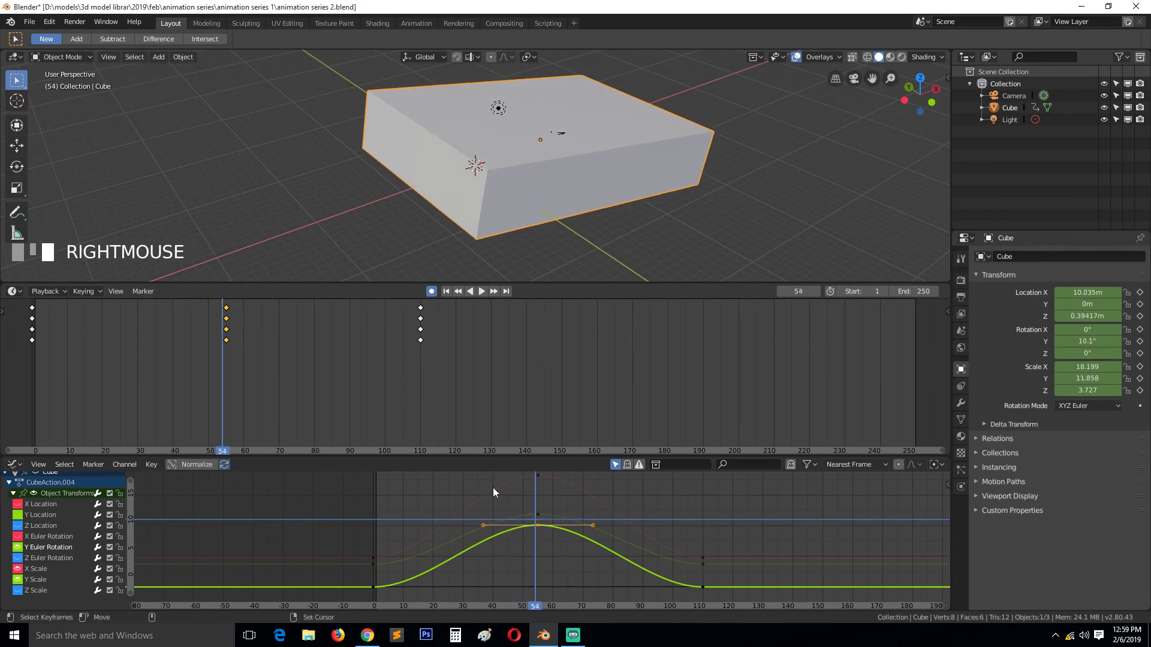
Step: Jump to the keyframe at frame 55 and set the cube's Y rotation to 90°
left_click(494, 291)
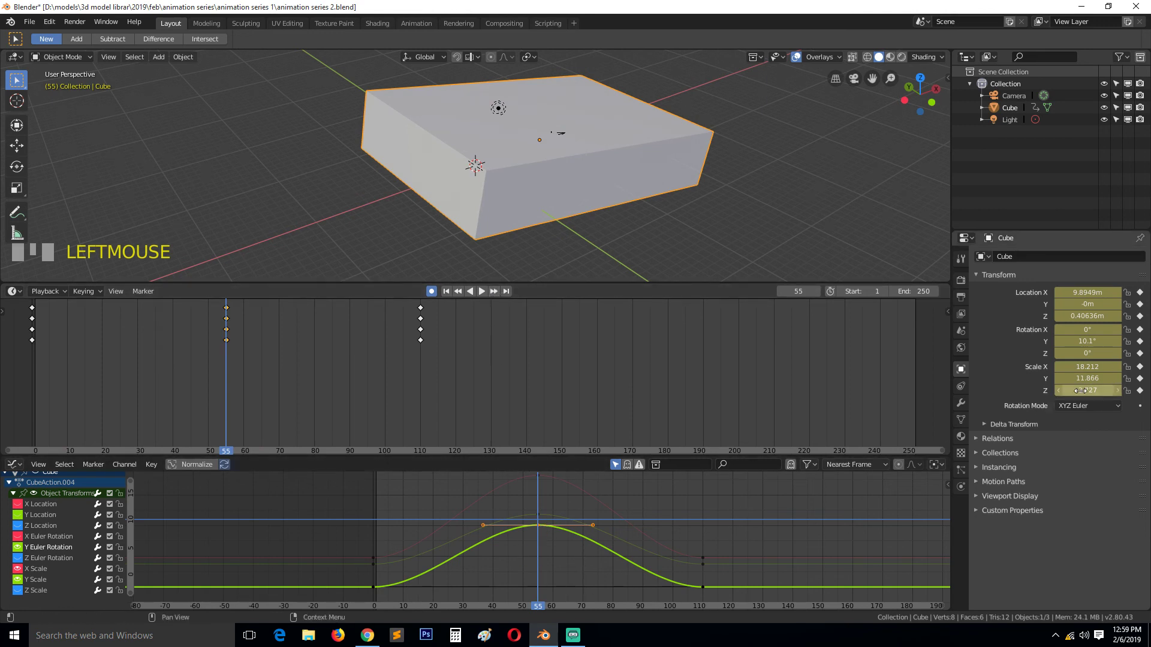
left_click(1099, 340)
type("9")
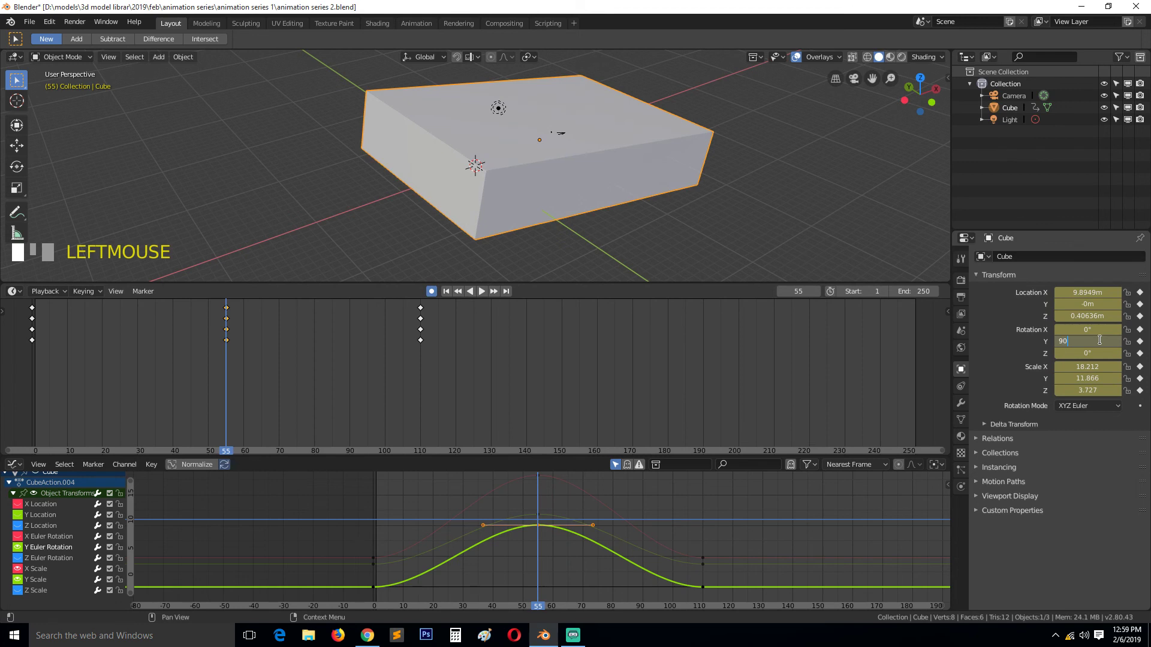
type("0")
key("Return")
Step: Select all keyframes, fit the visible curves in the graph editor, and enlarge the graph editor area over the timeline
scroll(660, 497, "down", 5)
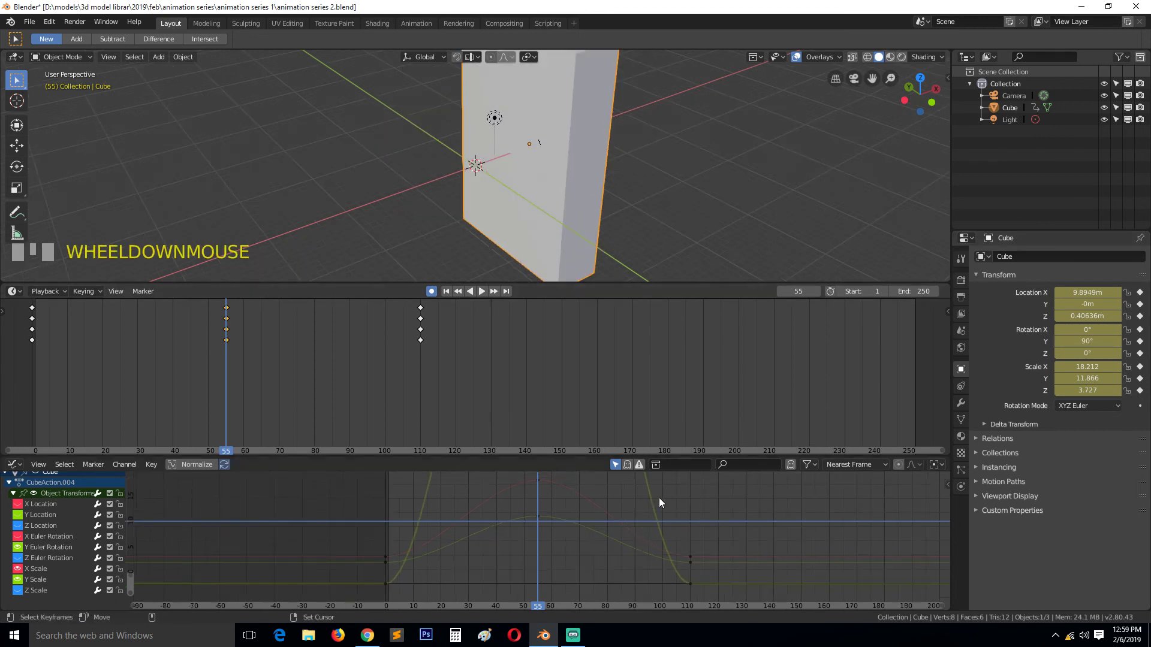
key("a")
key("KP_Decimal")
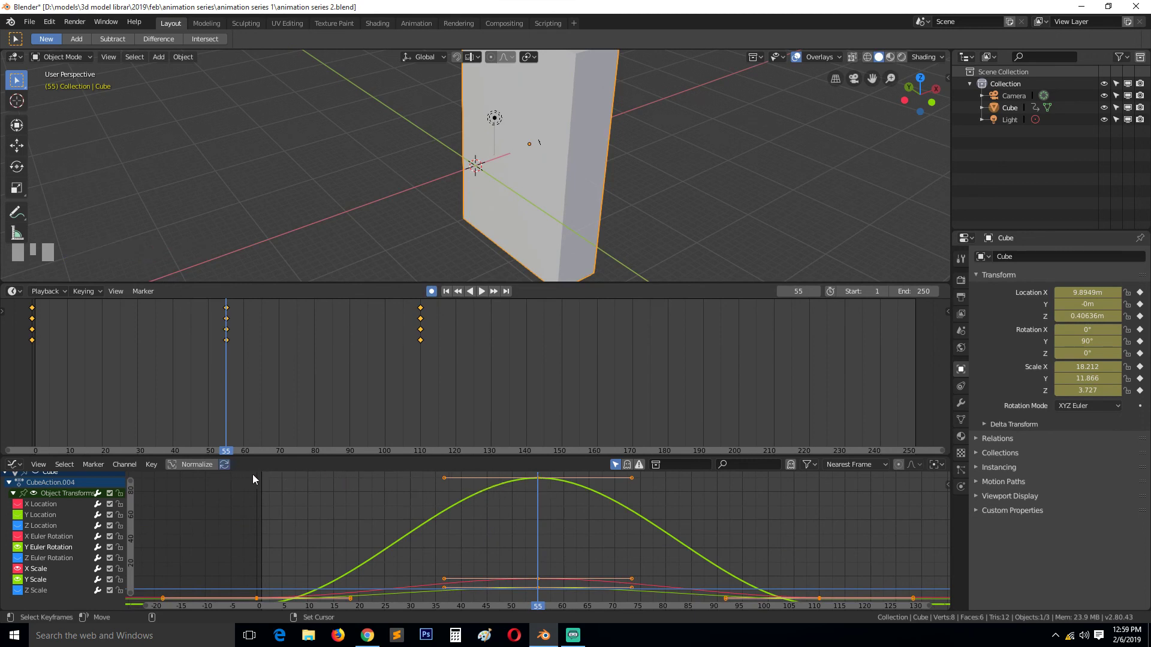
left_click_drag(219, 457, 293, 324)
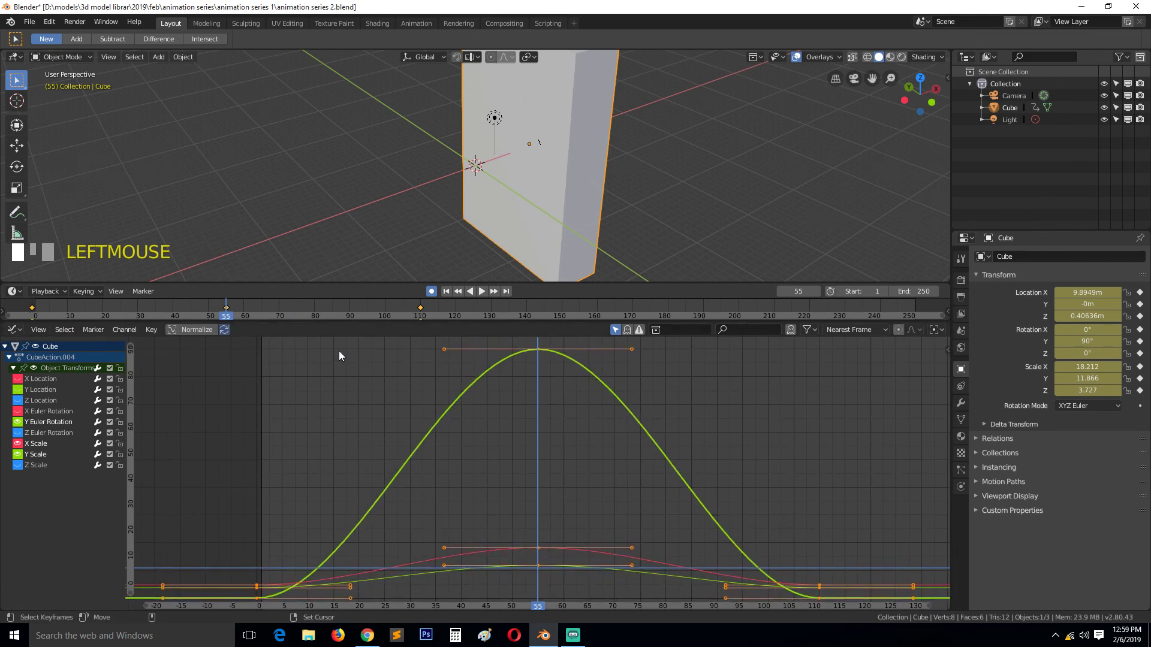
left_click(545, 545)
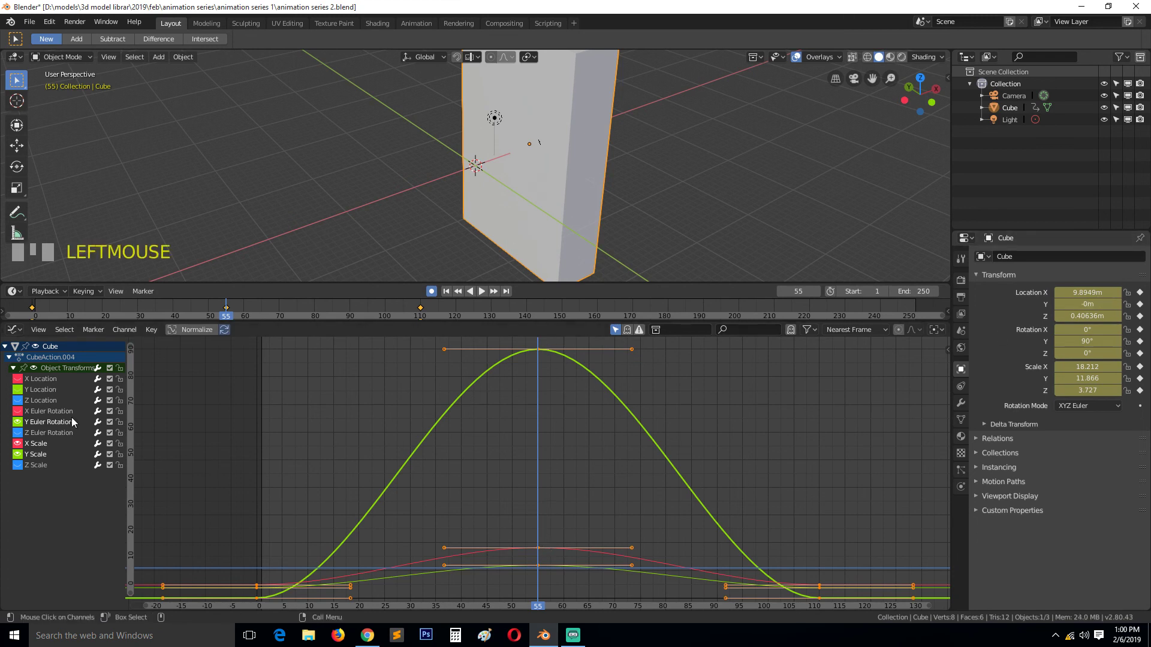
Step: Show the X, Y and Z Location curves and set the cube's location to 10 m on all three axes at frame 55
left_click(42, 378)
left_click(18, 380)
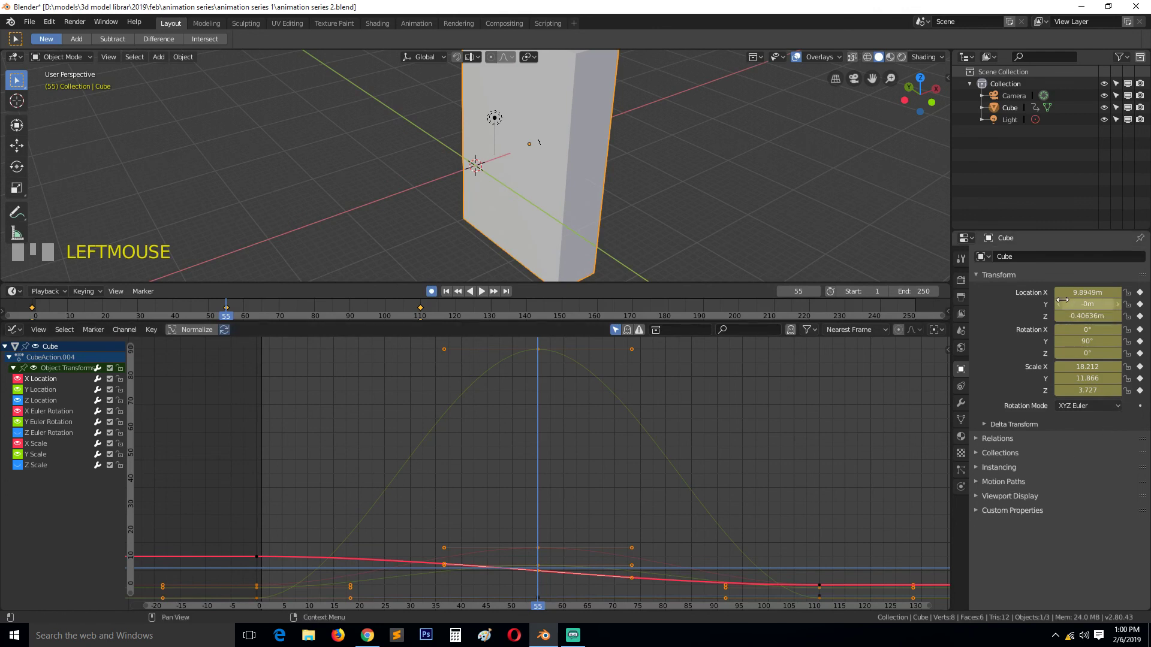
left_click(1085, 292)
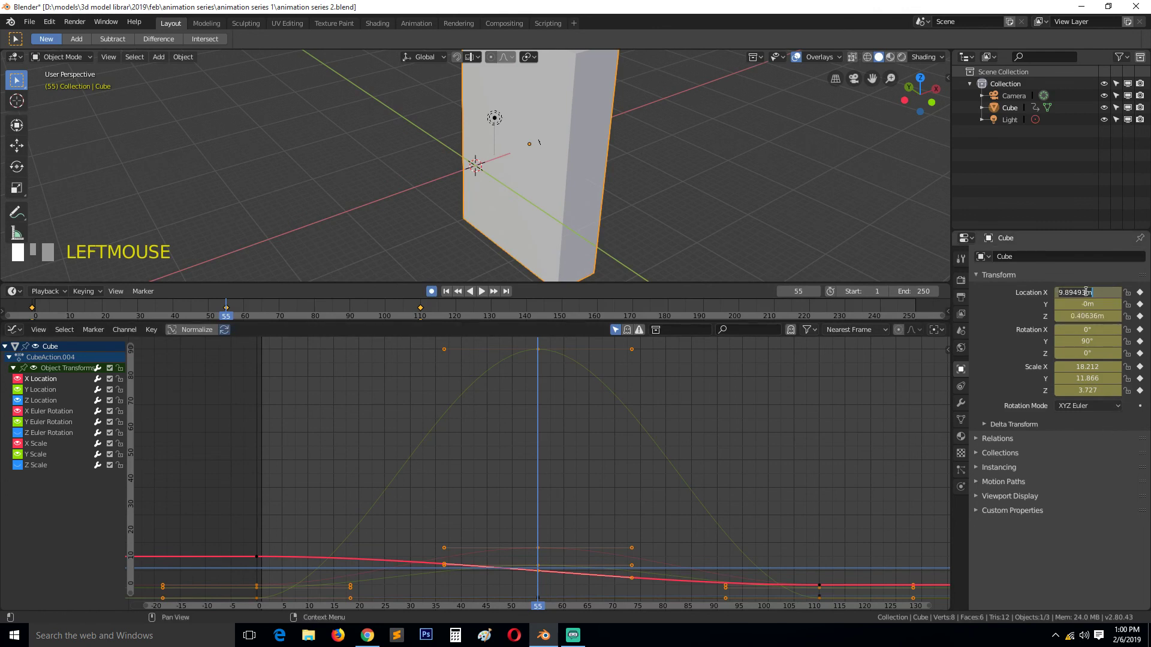
type("10")
key("Return")
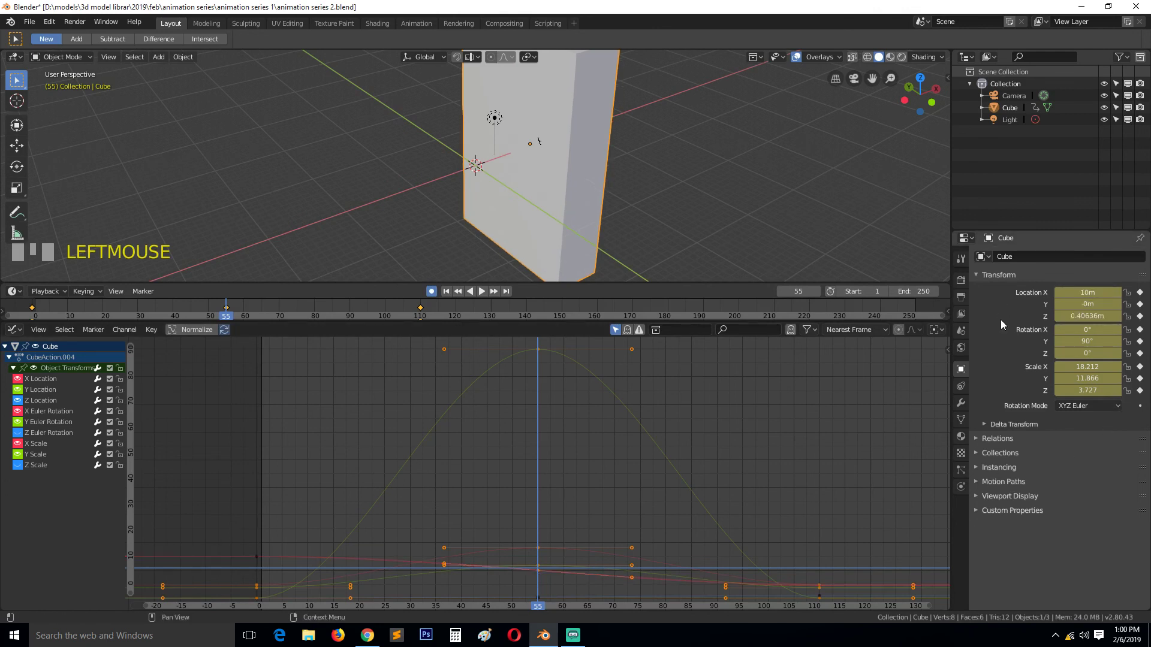
left_click(1086, 304)
type("10")
key("Return")
left_click(1076, 316)
type("1")
key("Return")
Step: Hide all rotation and scale curves, select the keyframes of the location curves, and fit those curves in the graph editor
scroll(689, 408, "down", 3)
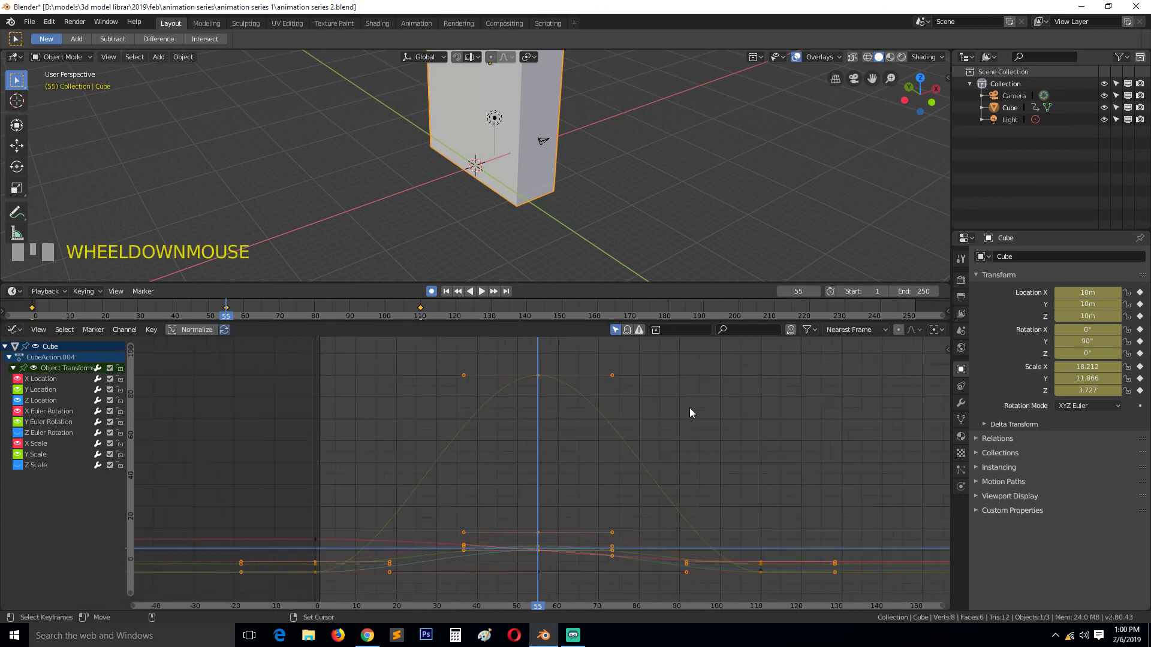
key("a")
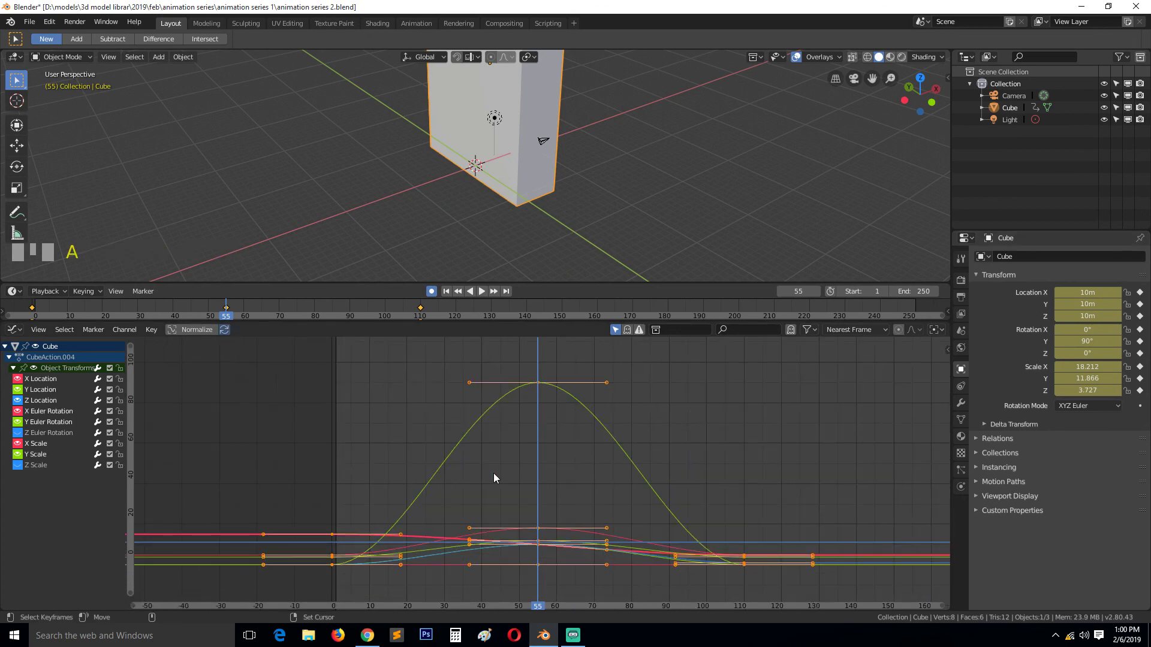
key("Home")
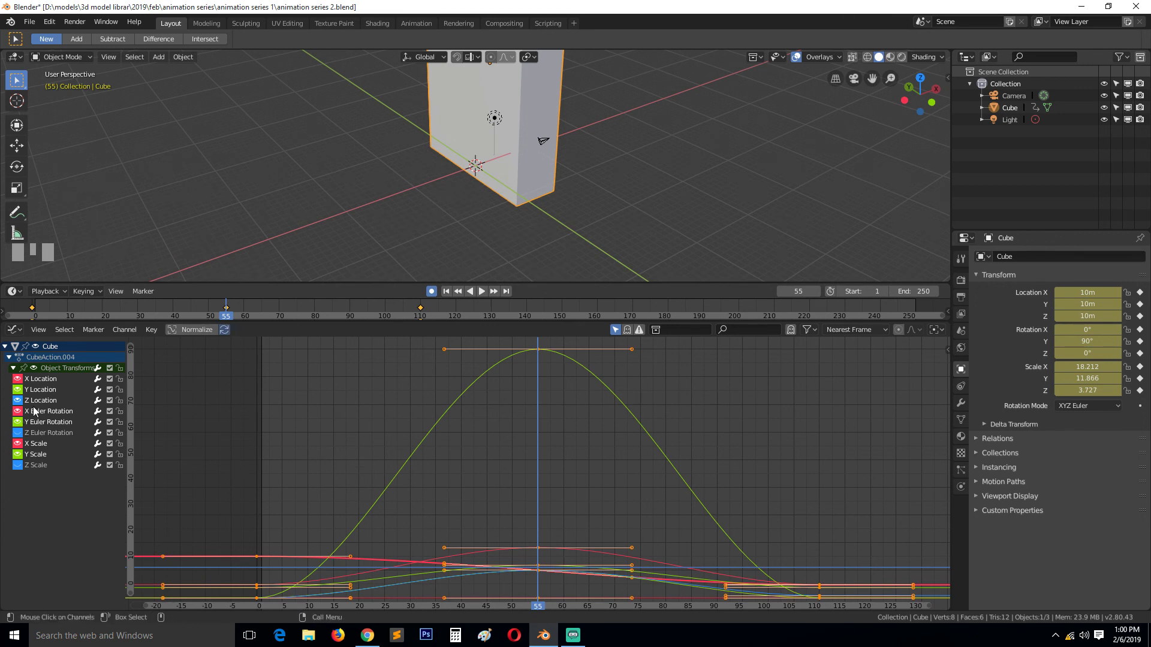
left_click_drag(19, 414, 18, 466)
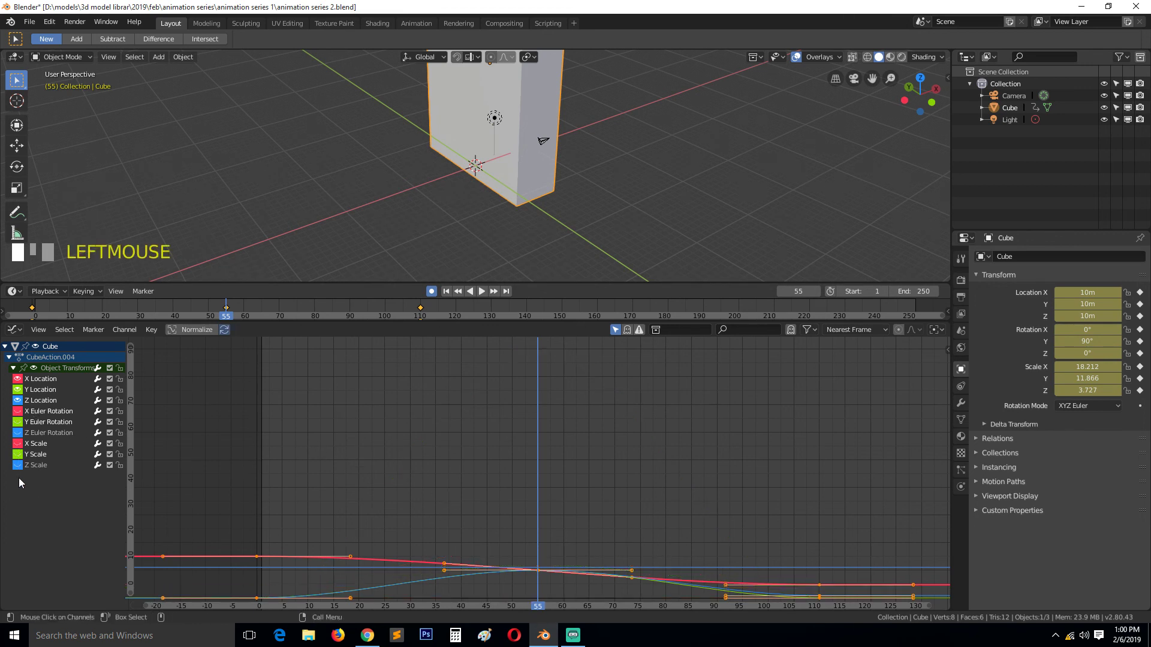
key("a")
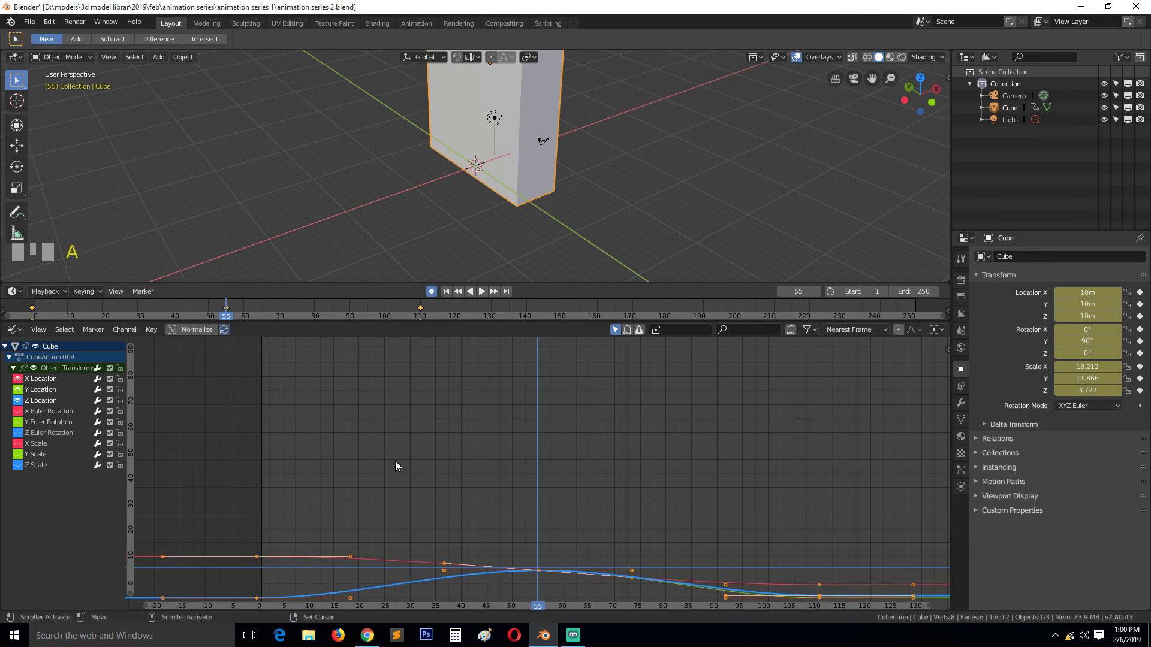
key("Home")
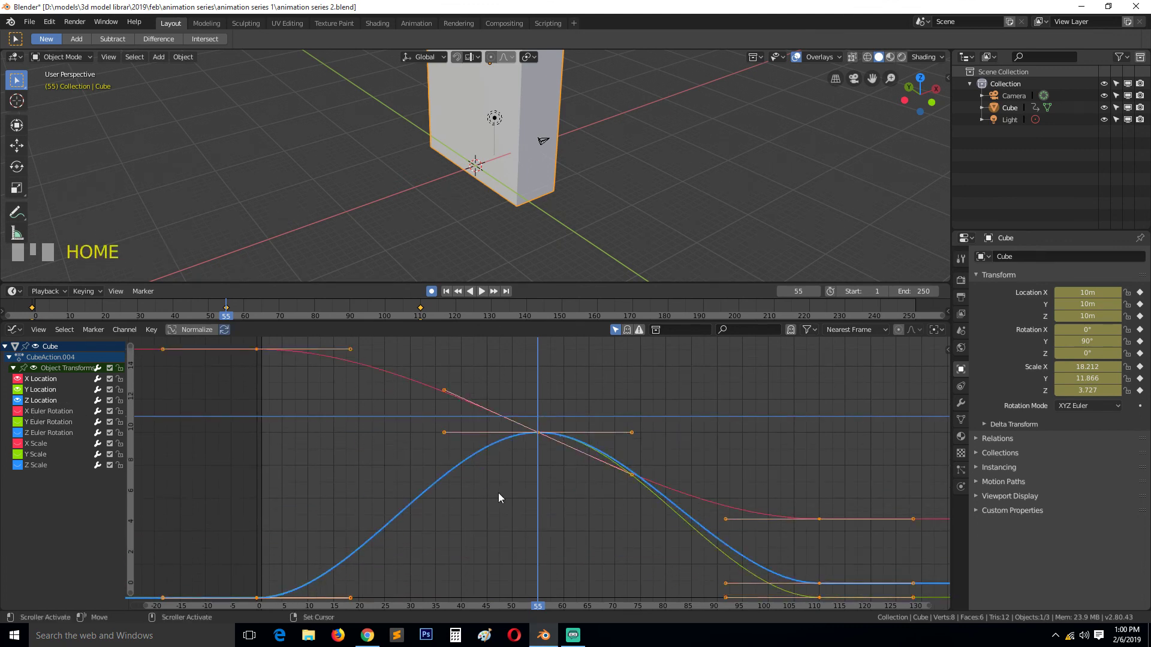
Step: Zoom into the location curves around the frame 55 keyframes with a region zoom
scroll(492, 495, "down", 1)
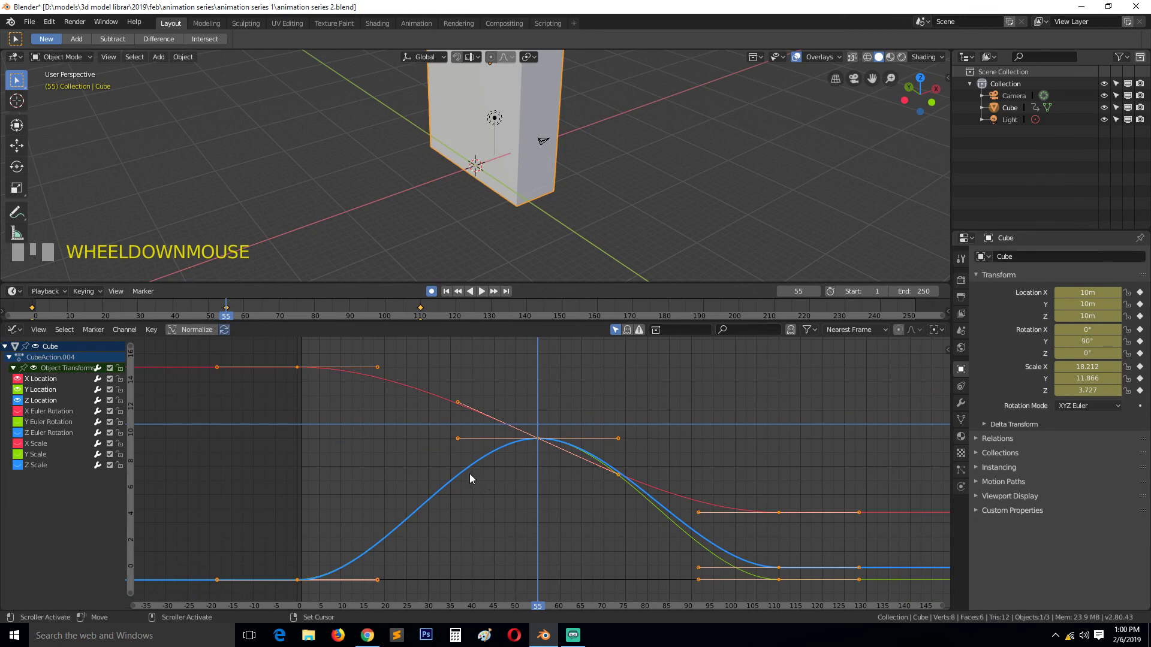
key("b")
left_click_drag(262, 354, 610, 578)
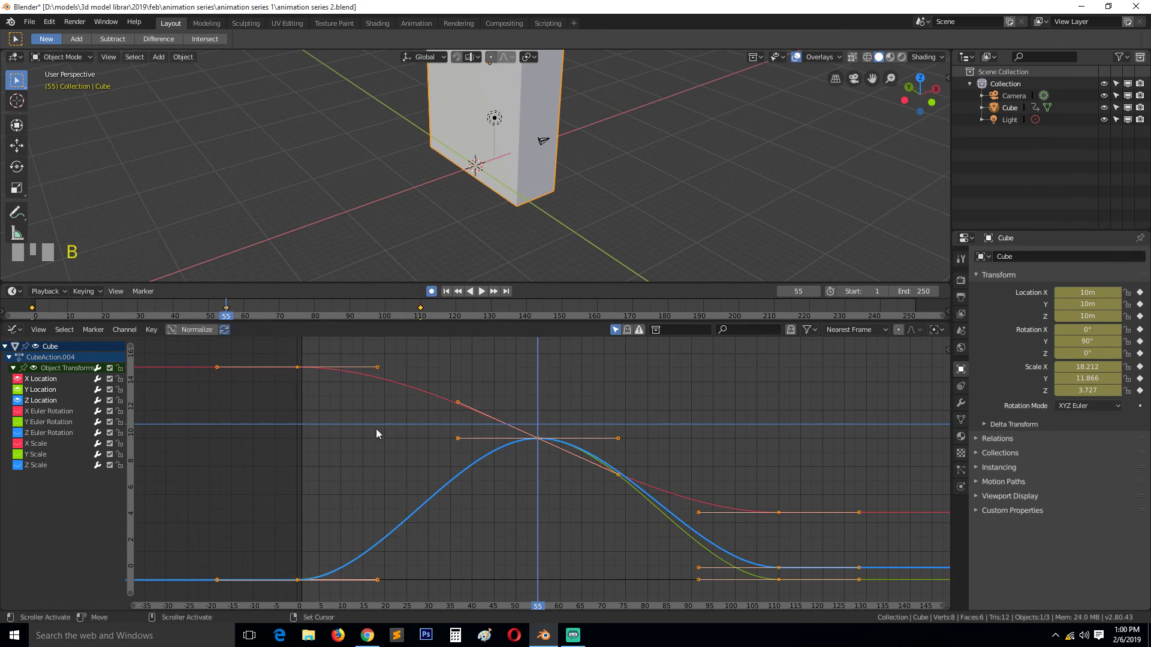
key("shift+b")
left_click_drag(282, 358, 662, 583)
left_click_drag(346, 351, 780, 519)
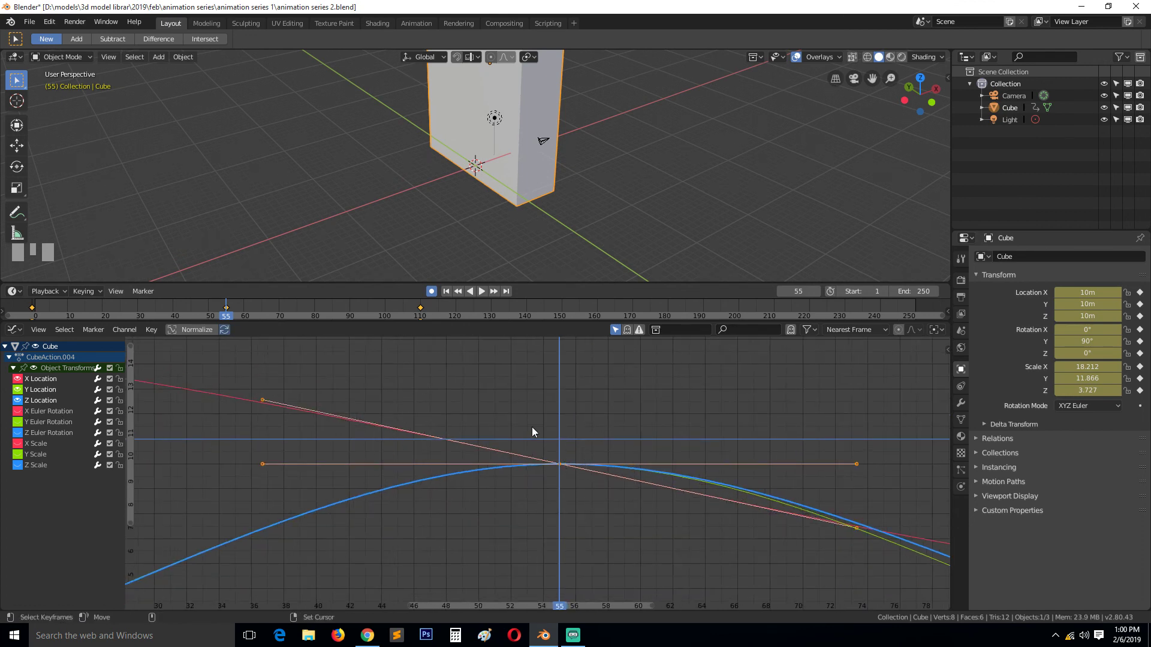
Step: Show all rotation and scale curves again, select every keyframe, and fit all the curves in the graph editor
left_click(27, 465)
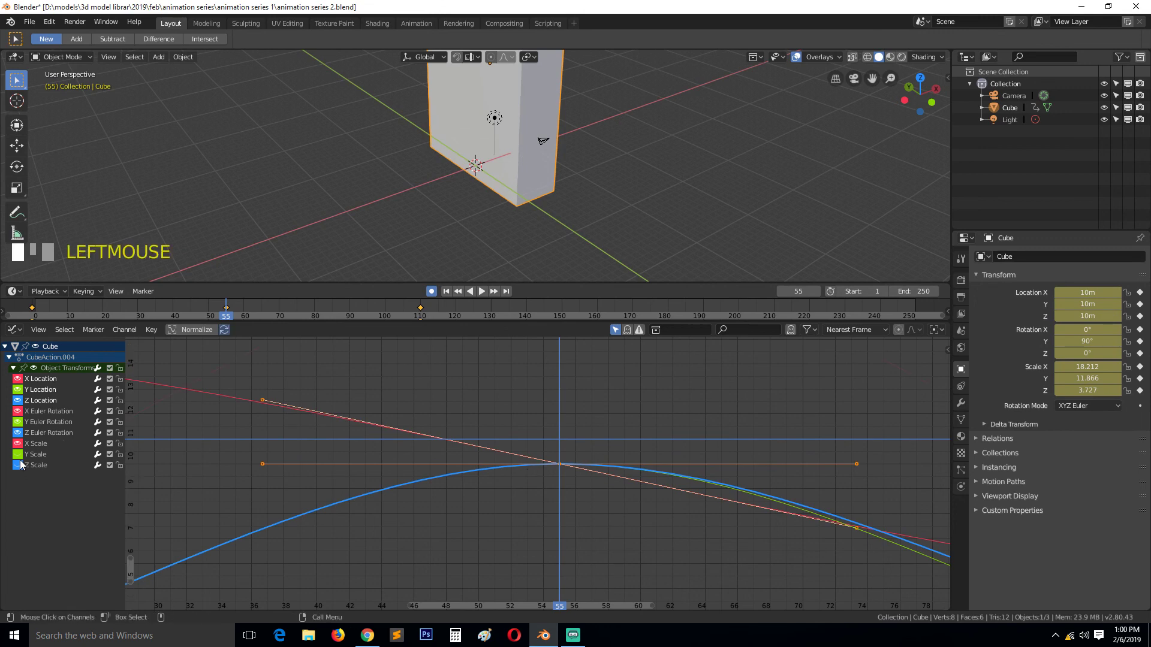
key("a")
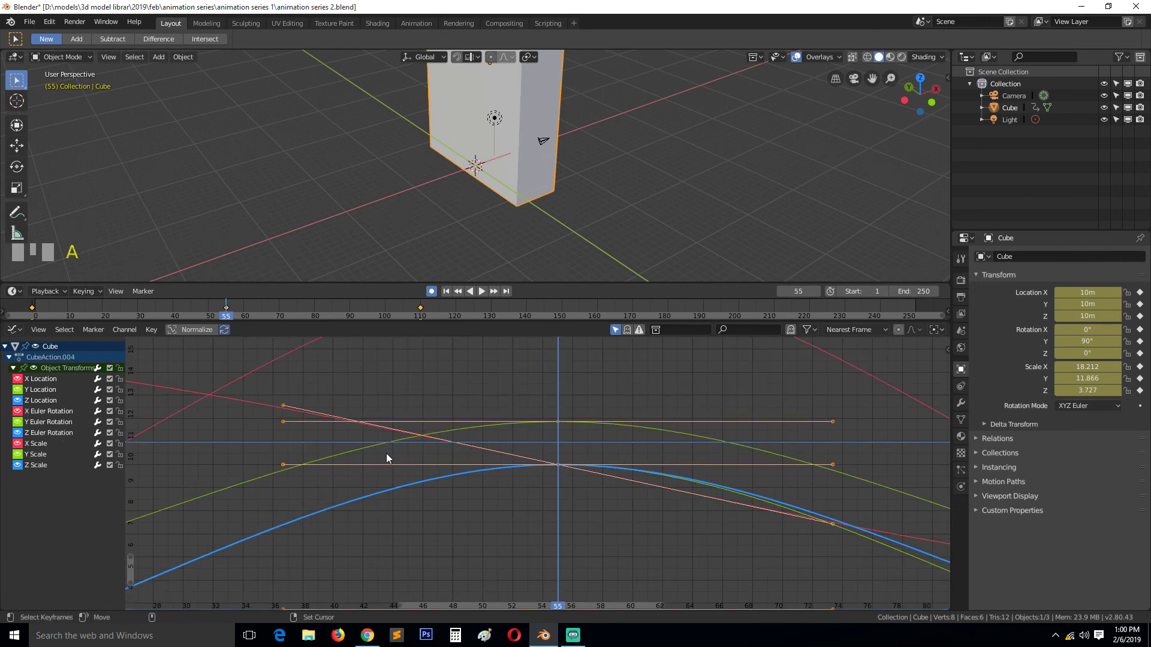
key("Home")
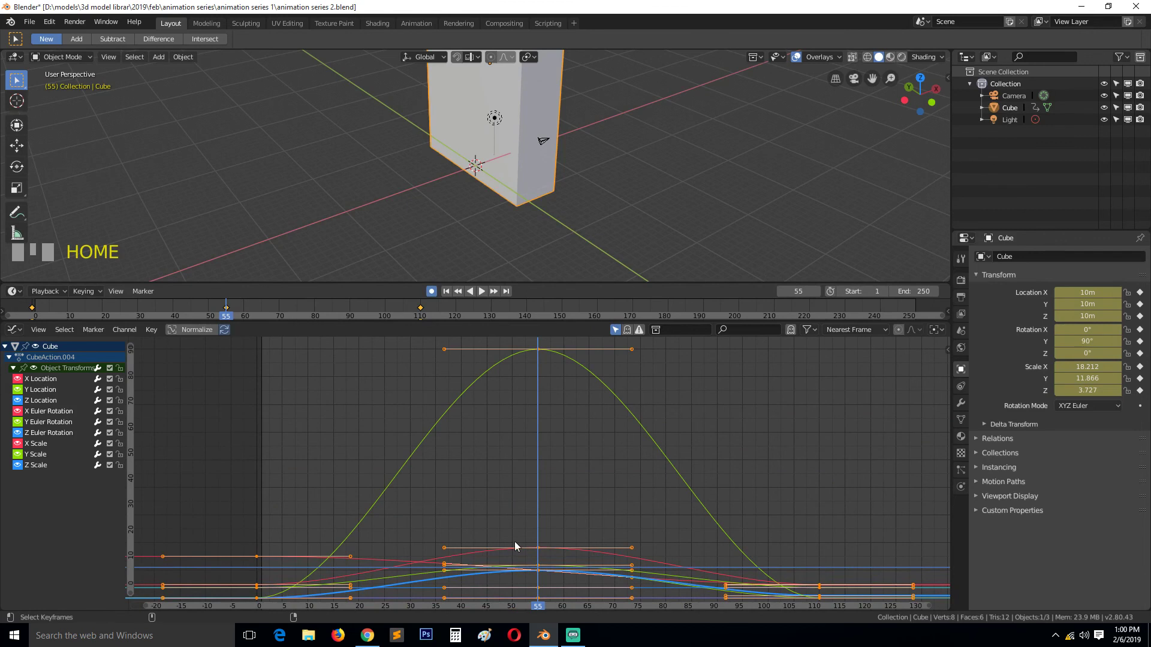
Step: Deselect all keyframes, box-select only the last keyframes near frame 110, and zoom into that region
key("alt+a")
key("b")
left_click_drag(601, 454, 926, 605)
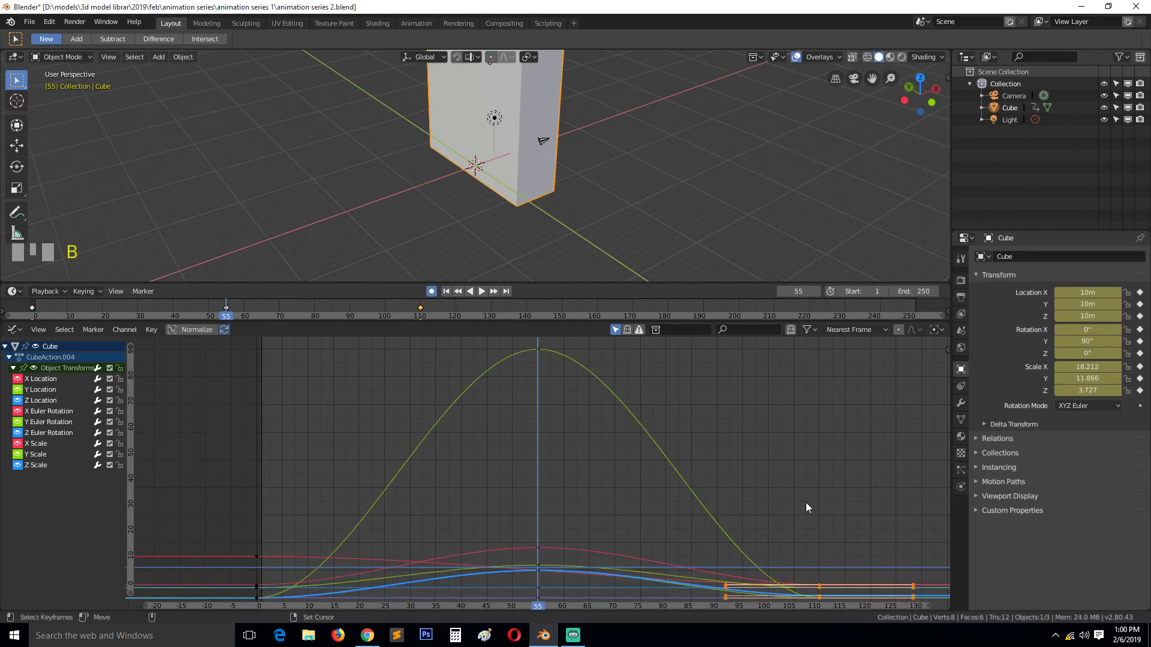
key("shift+b")
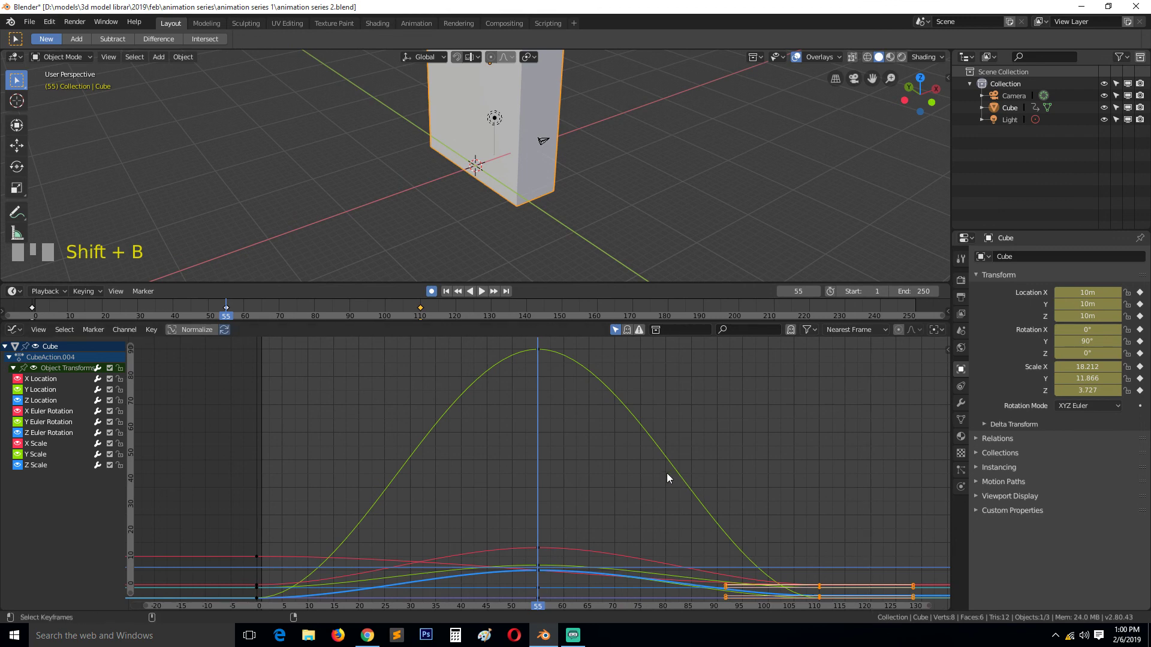
left_click_drag(663, 472, 861, 604)
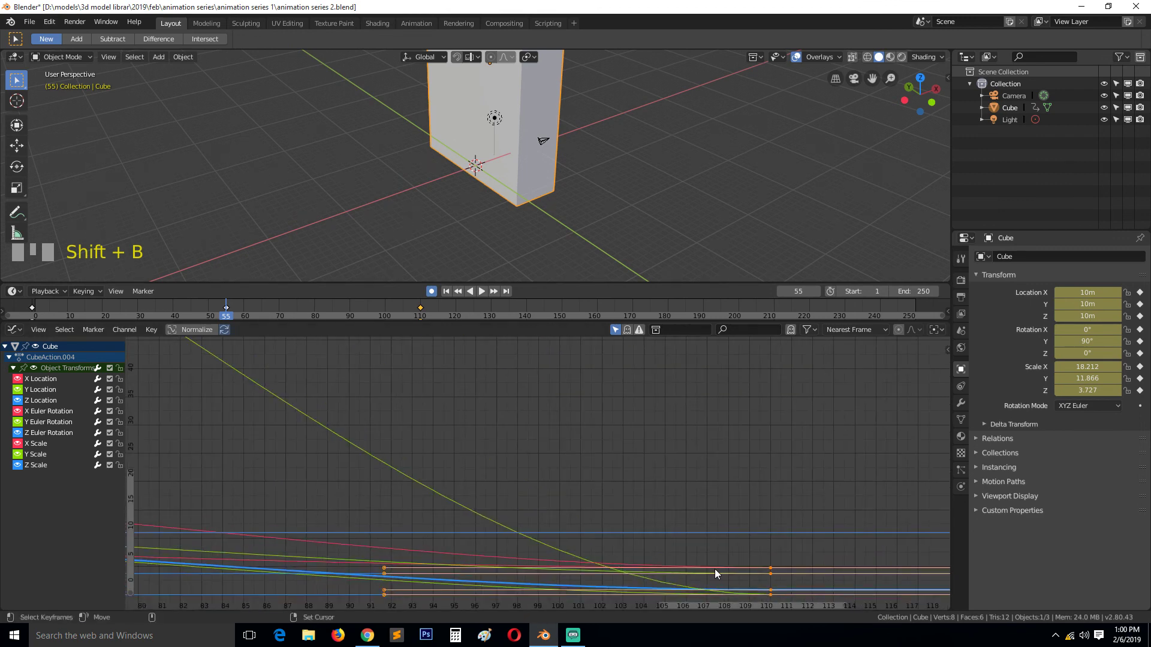
scroll(715, 573, "down", 1)
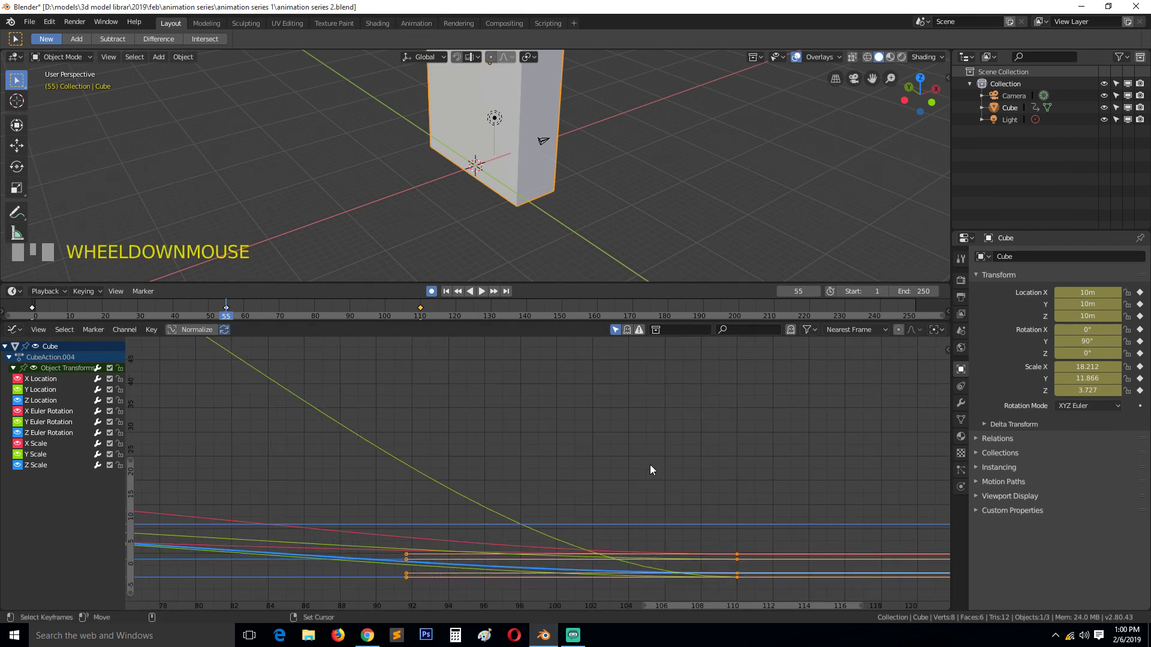